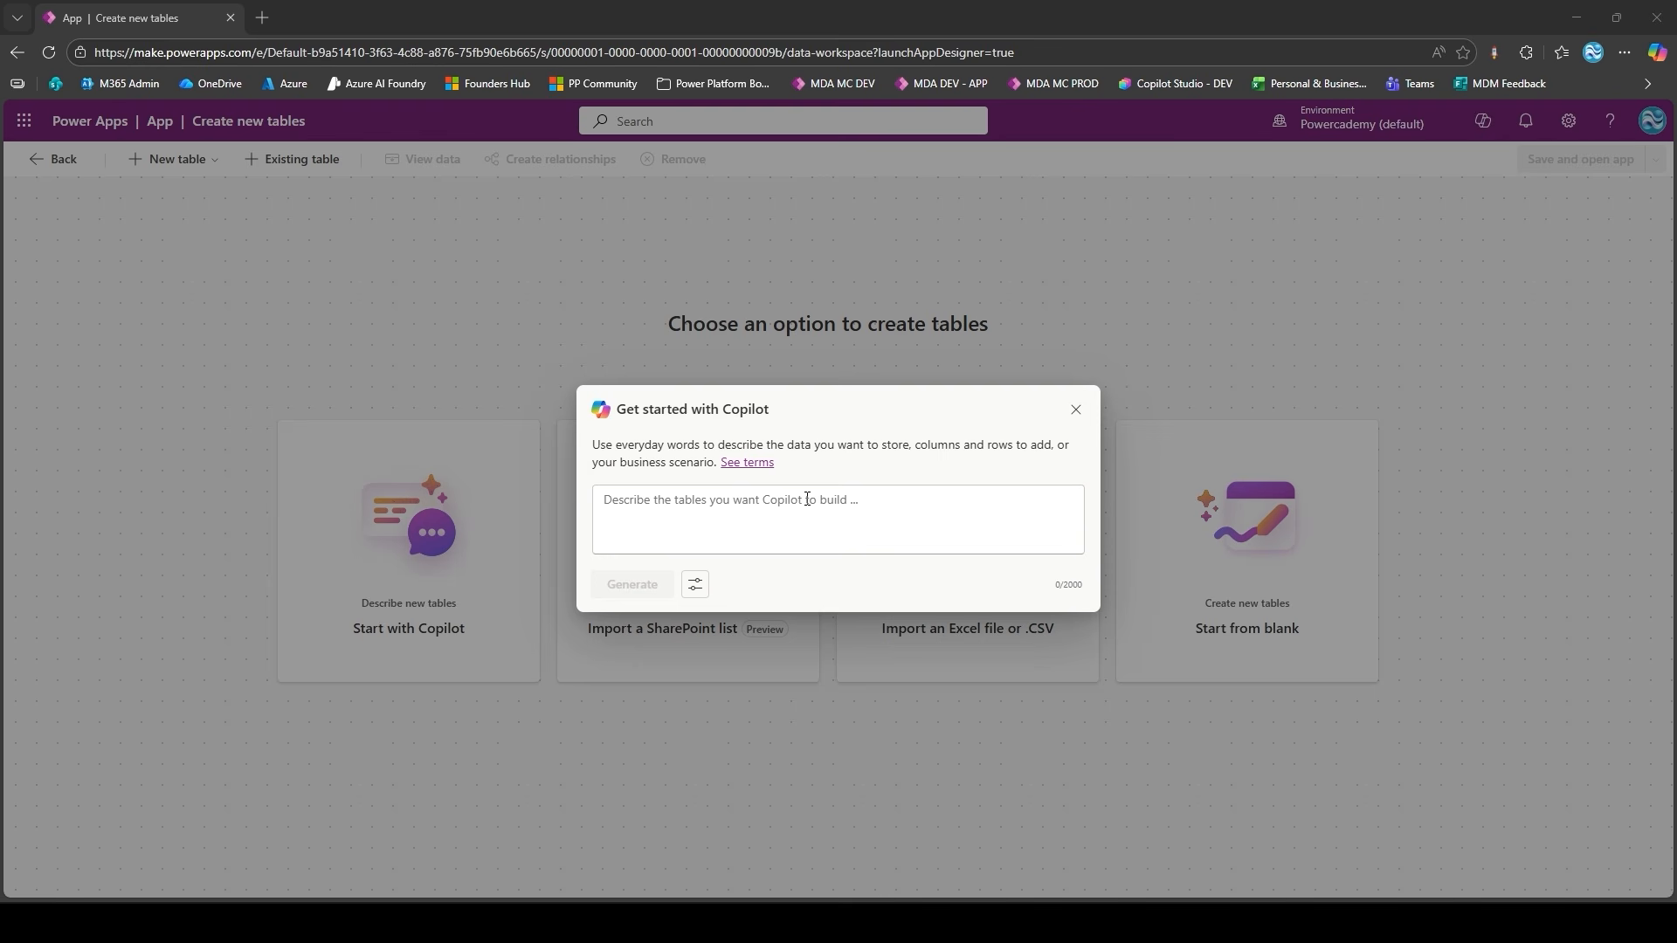
- Set the table size to Medium and paste the prepared prompt for a comprehensive daily expense tracking app into the table description
left_click(696, 586)
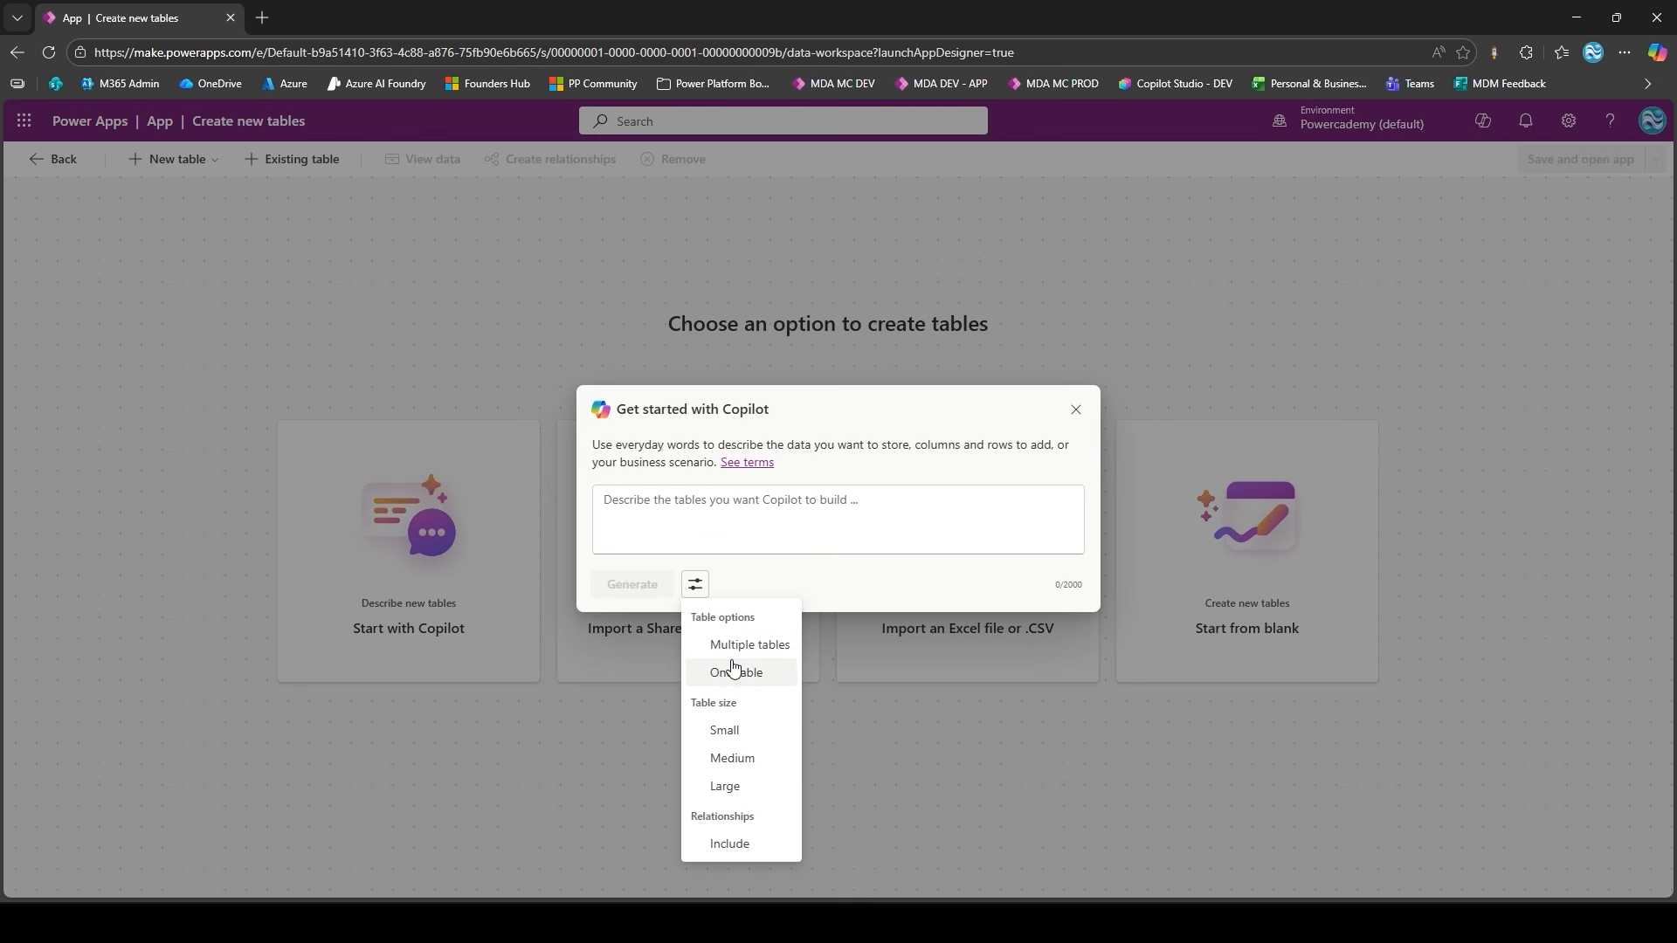
left_click(732, 758)
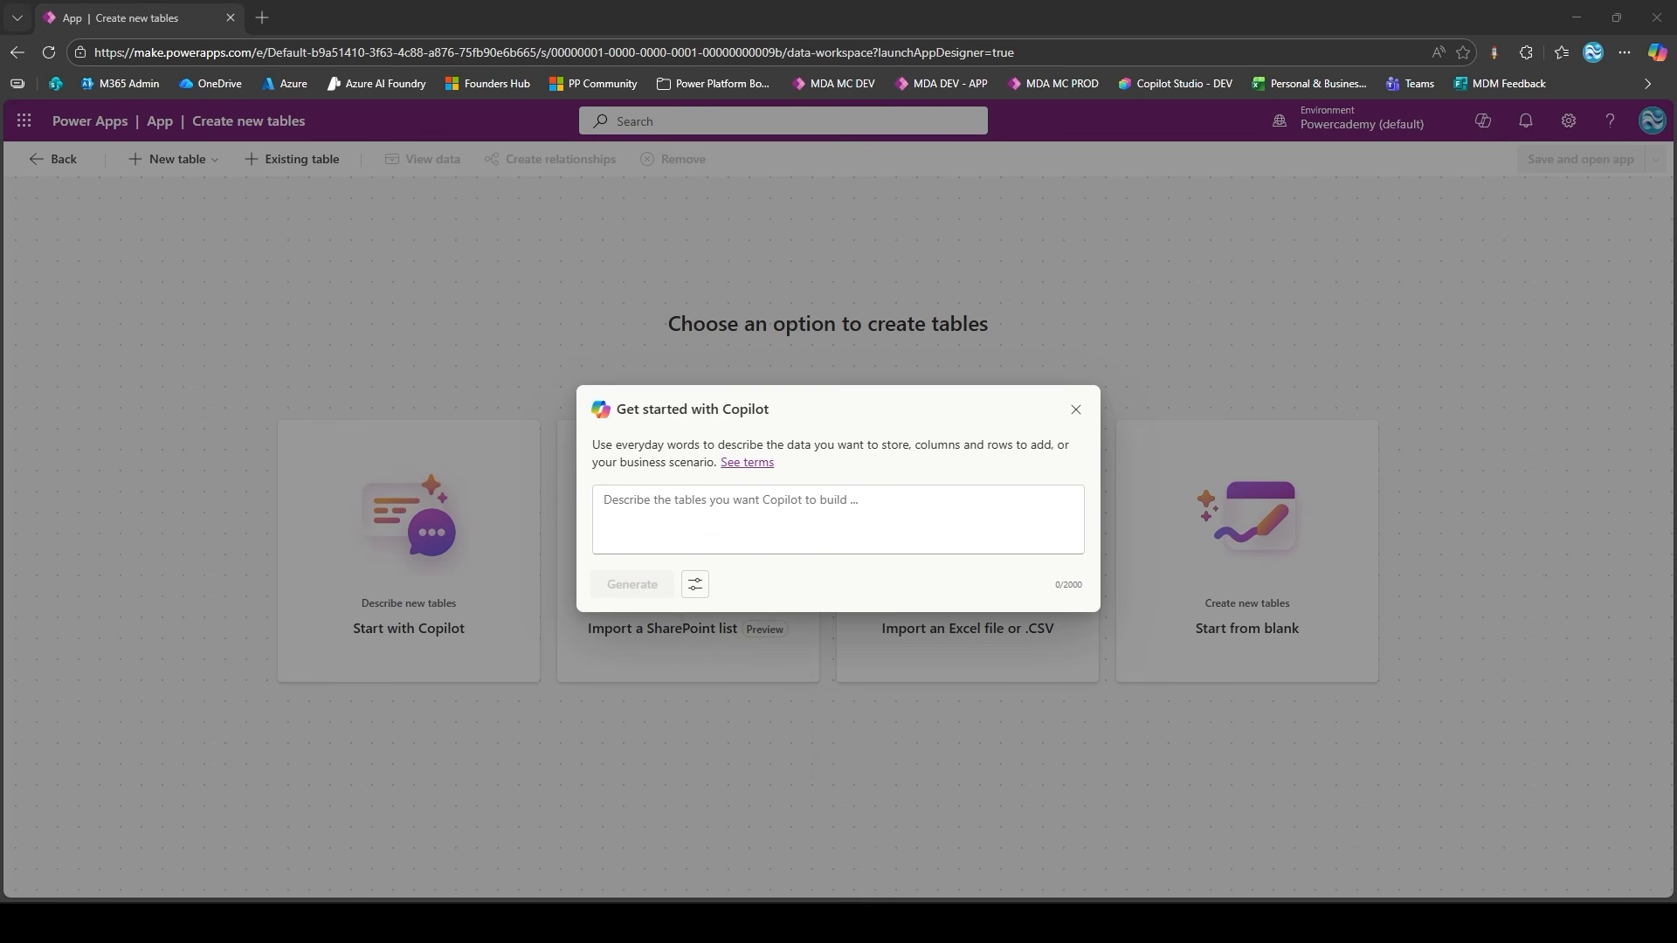
left_click(624, 490)
key("ctrl+v")
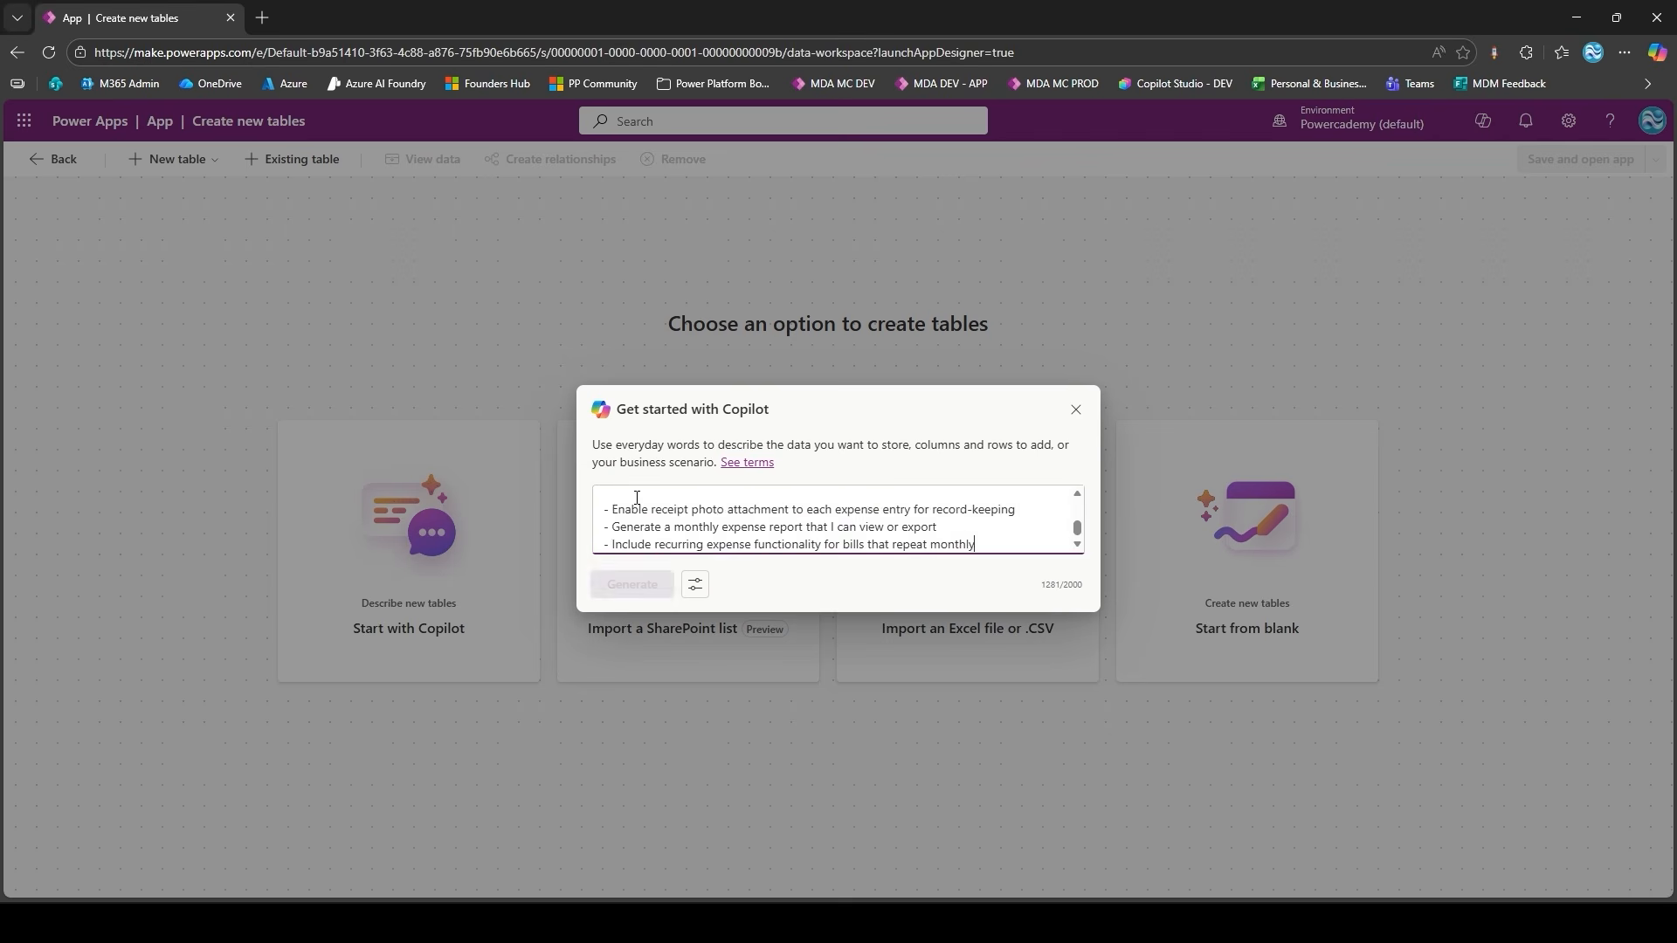
scroll(710, 514, "up", 10)
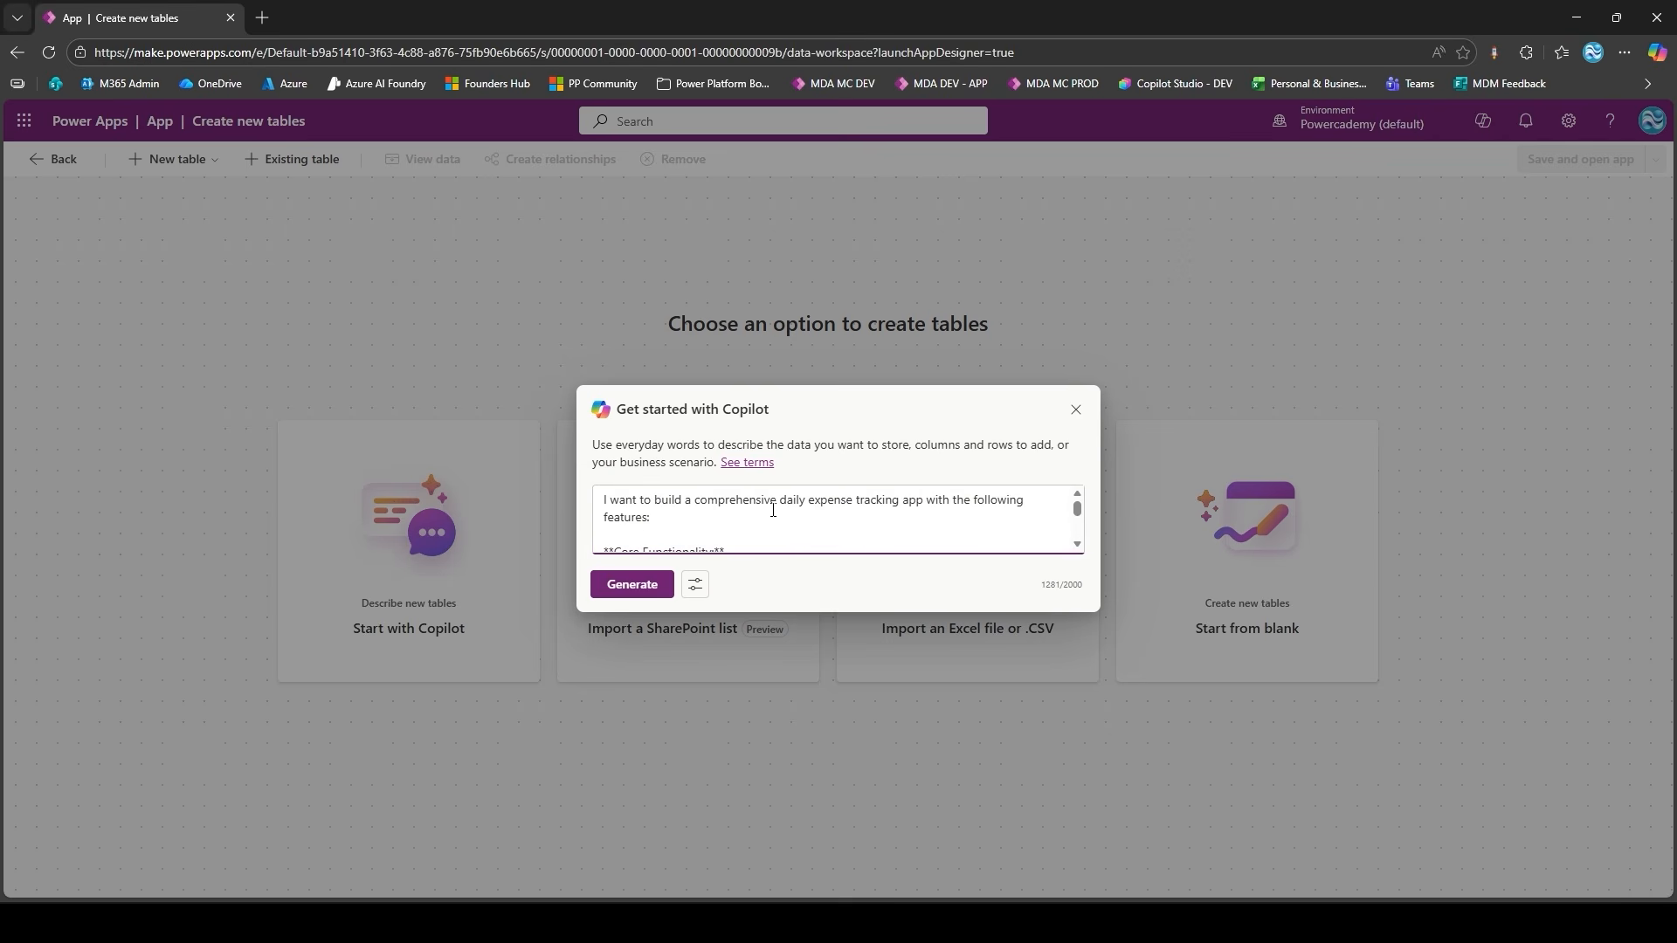
- Review the expense tracking prompt from start to end and have Copilot generate the tables
left_click_drag(693, 499, 824, 512)
left_click(825, 514)
scroll(791, 506, "down", 5)
scroll(855, 504, "up", 3)
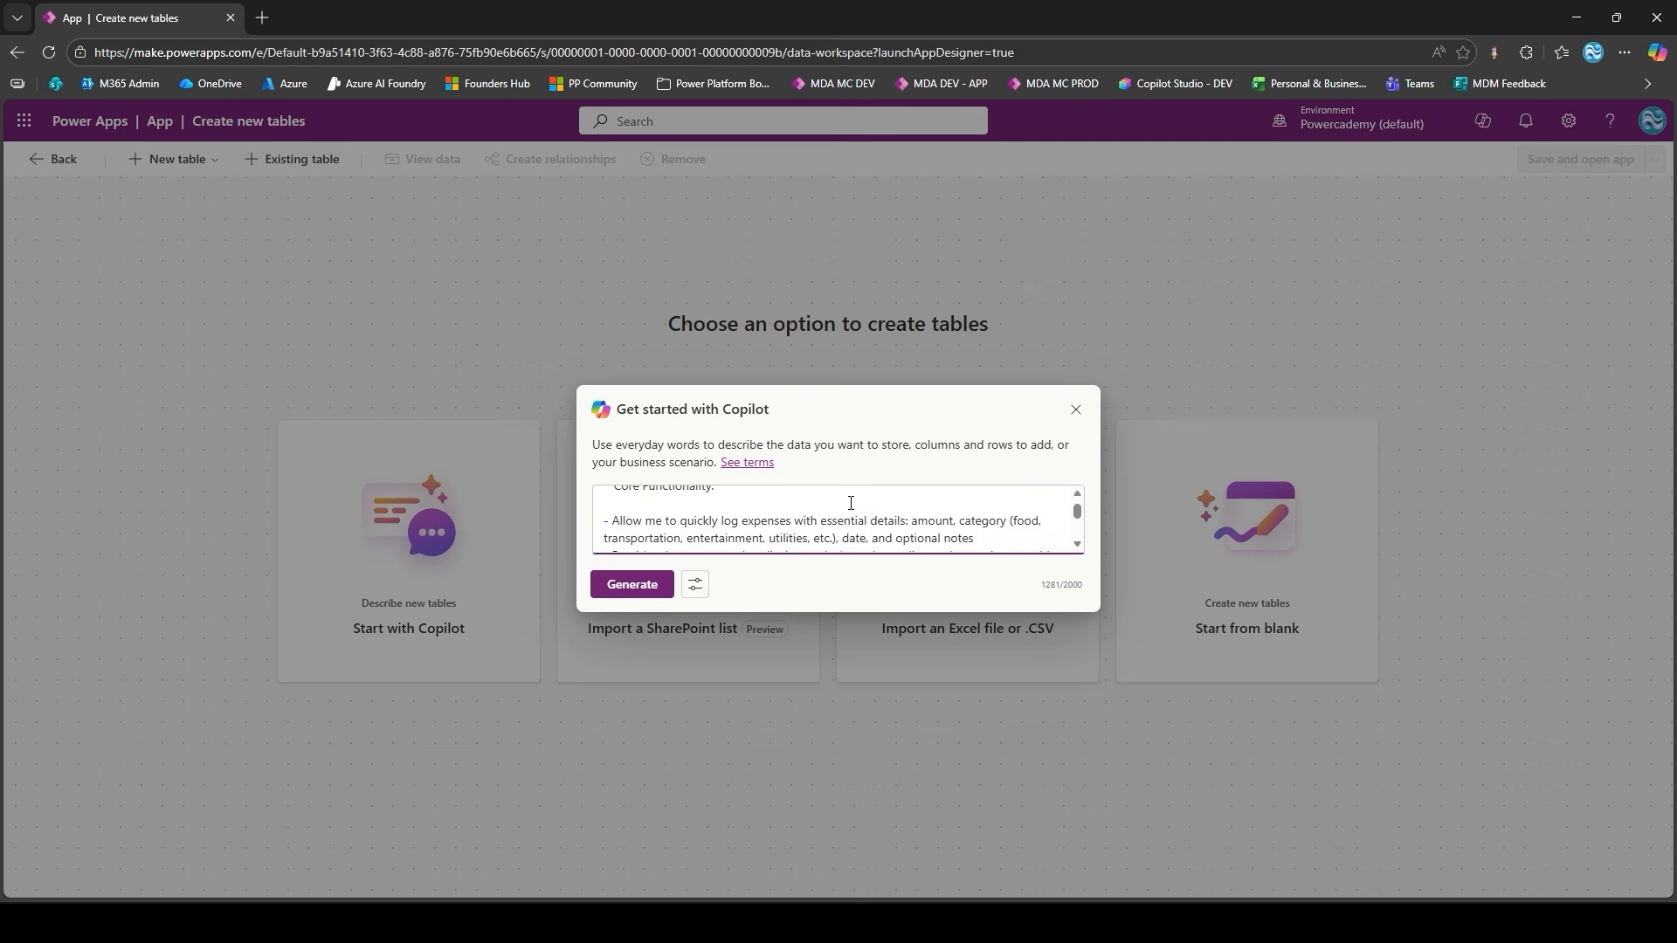
scroll(853, 504, "down", 1)
scroll(852, 504, "down", 2)
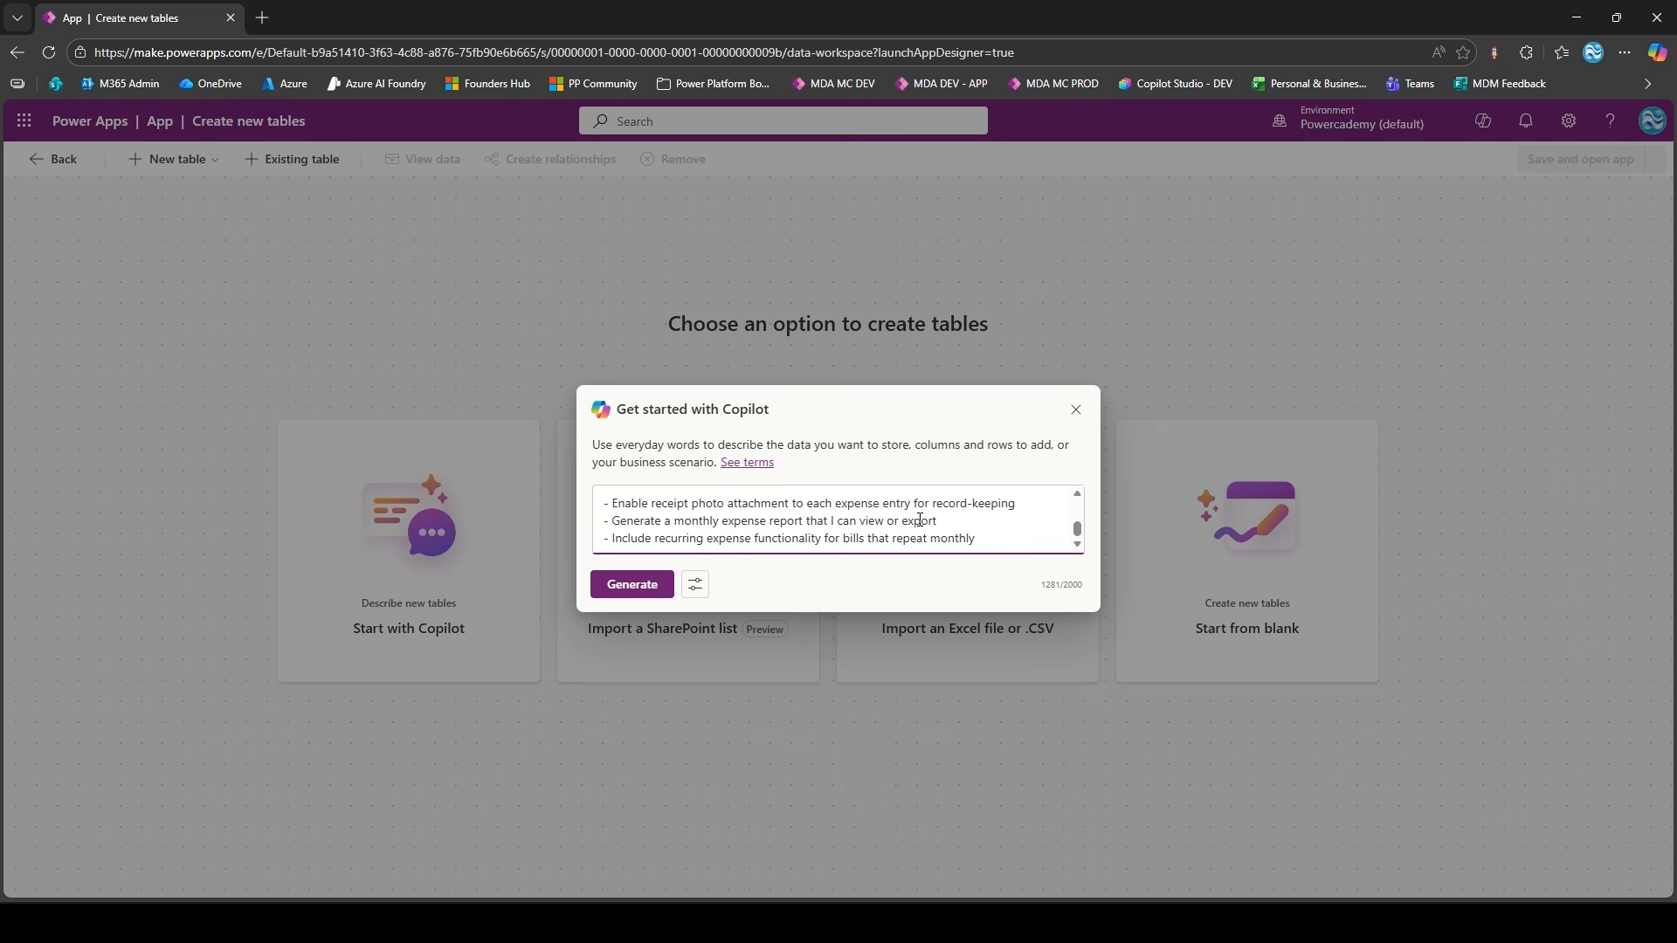
left_click(643, 587)
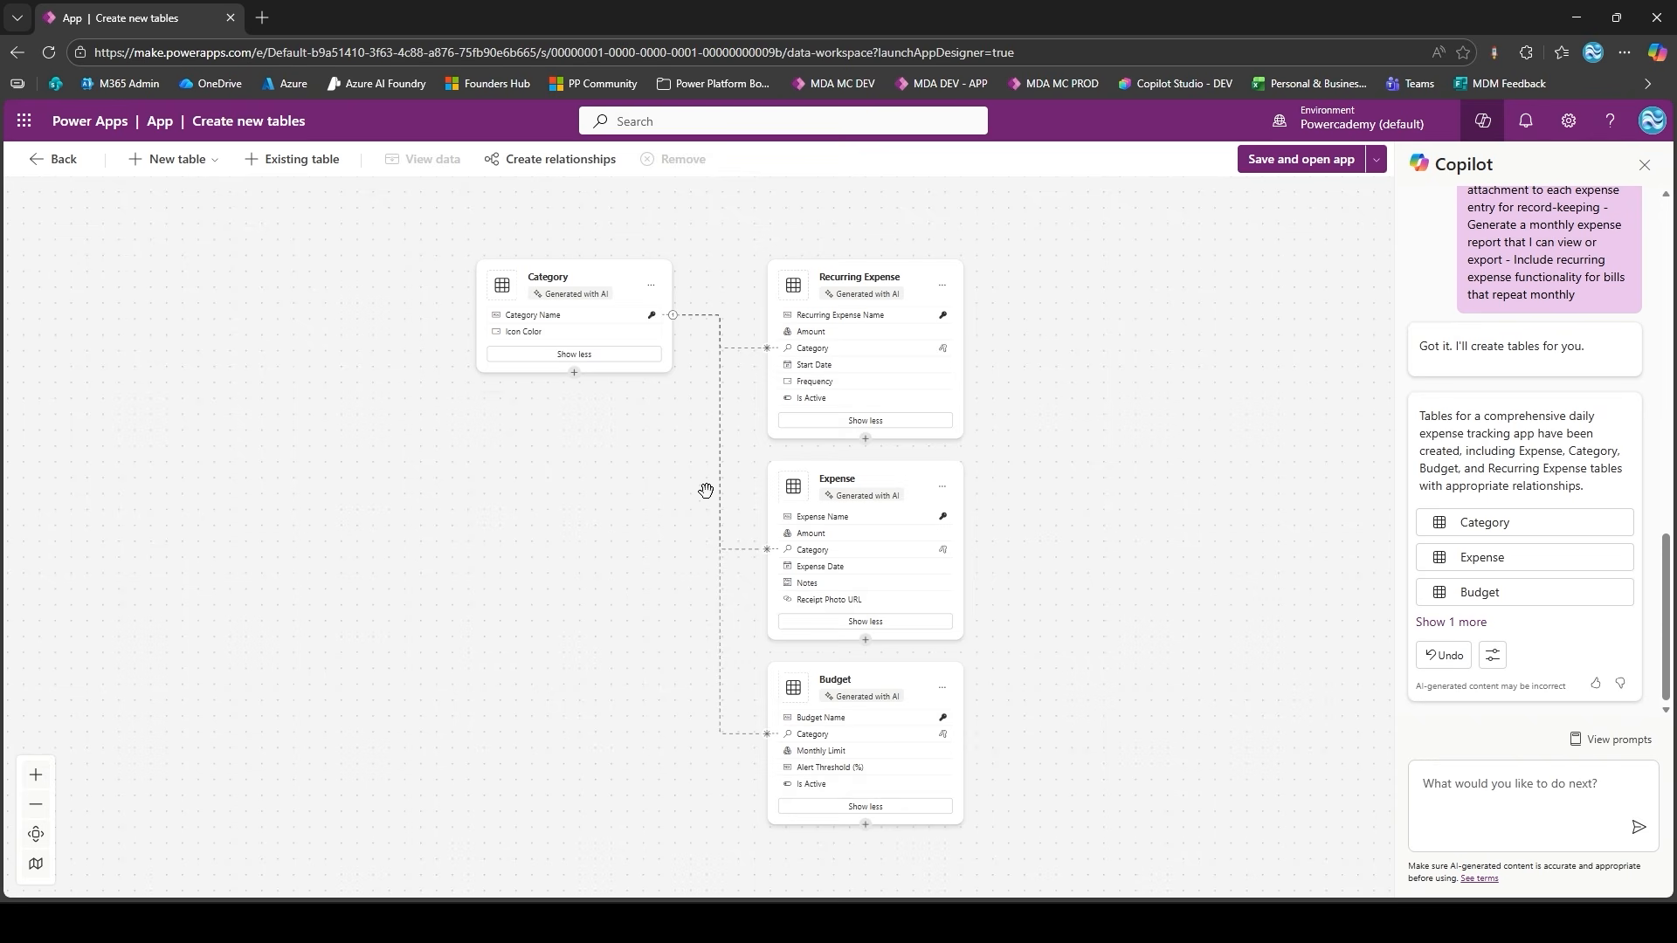
- View the data of the Recurring Expense table and its new column form without adding a column, then hide the data
left_click(940, 295)
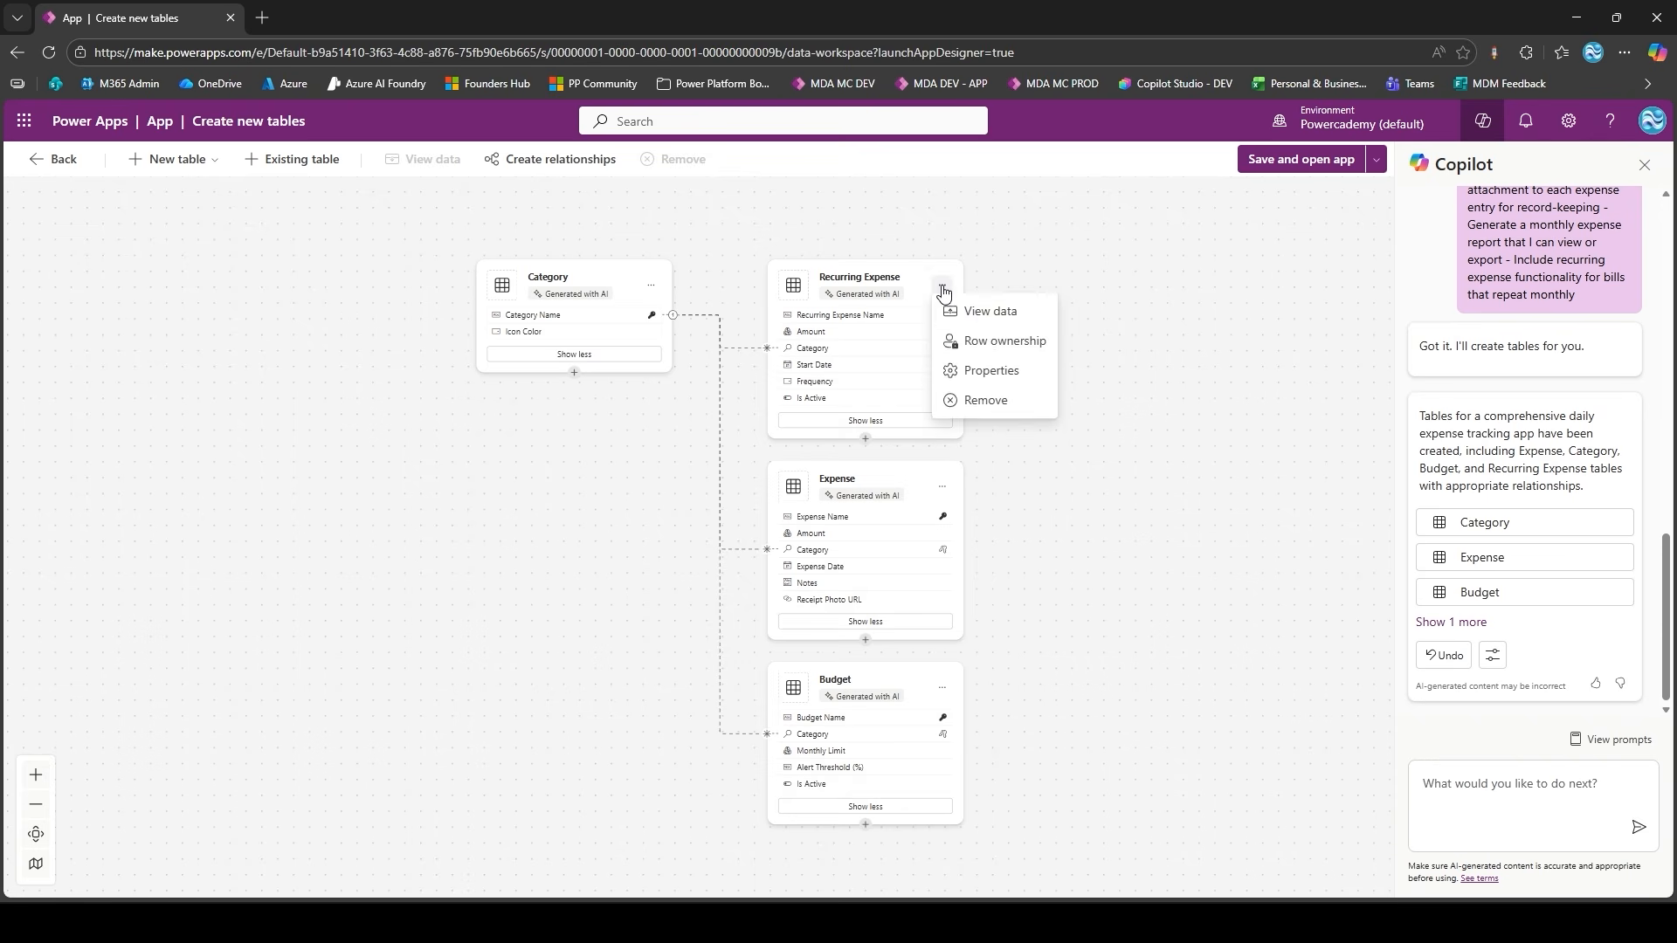
left_click(986, 322)
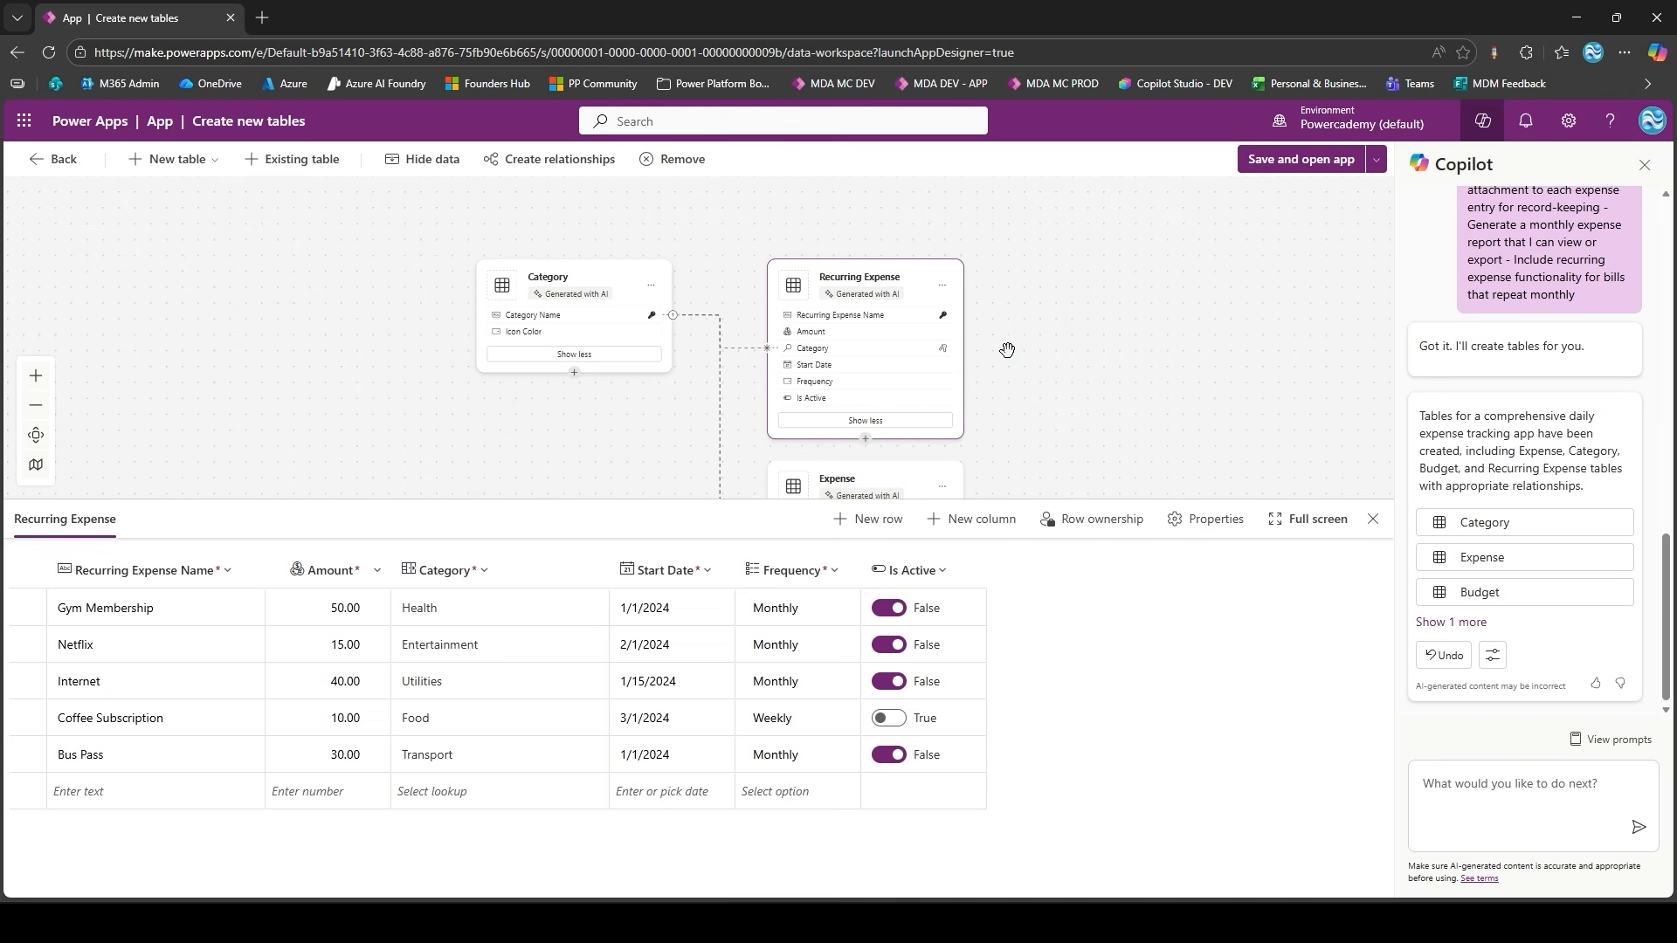
left_click(946, 528)
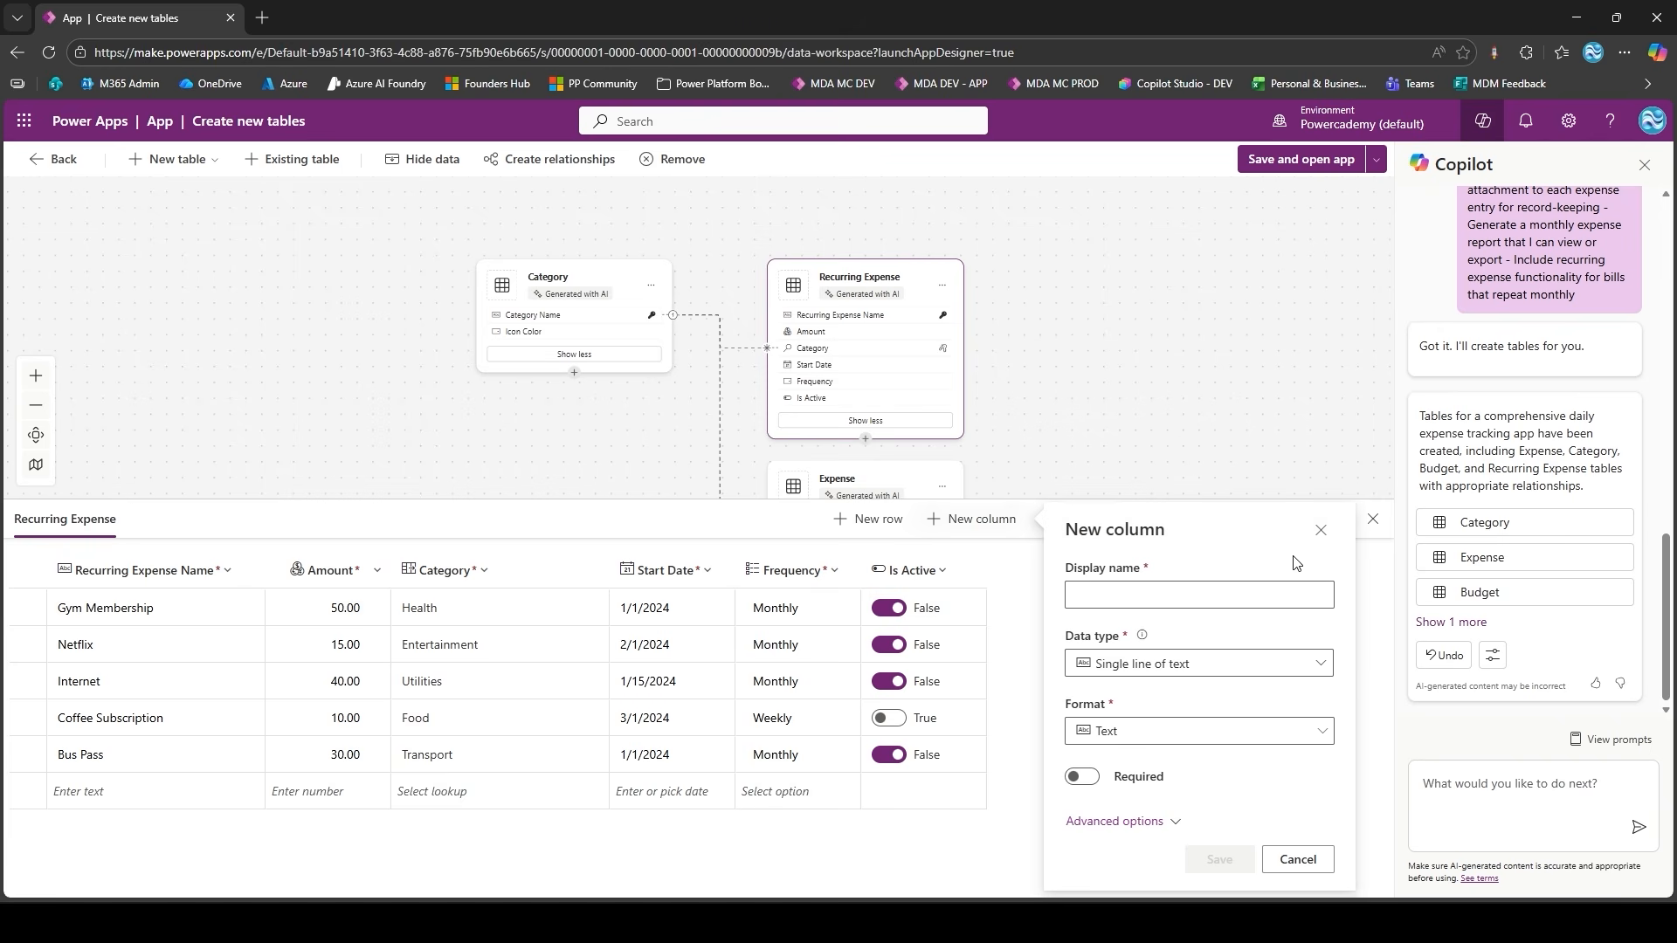
left_click(1132, 663)
left_click(1028, 580)
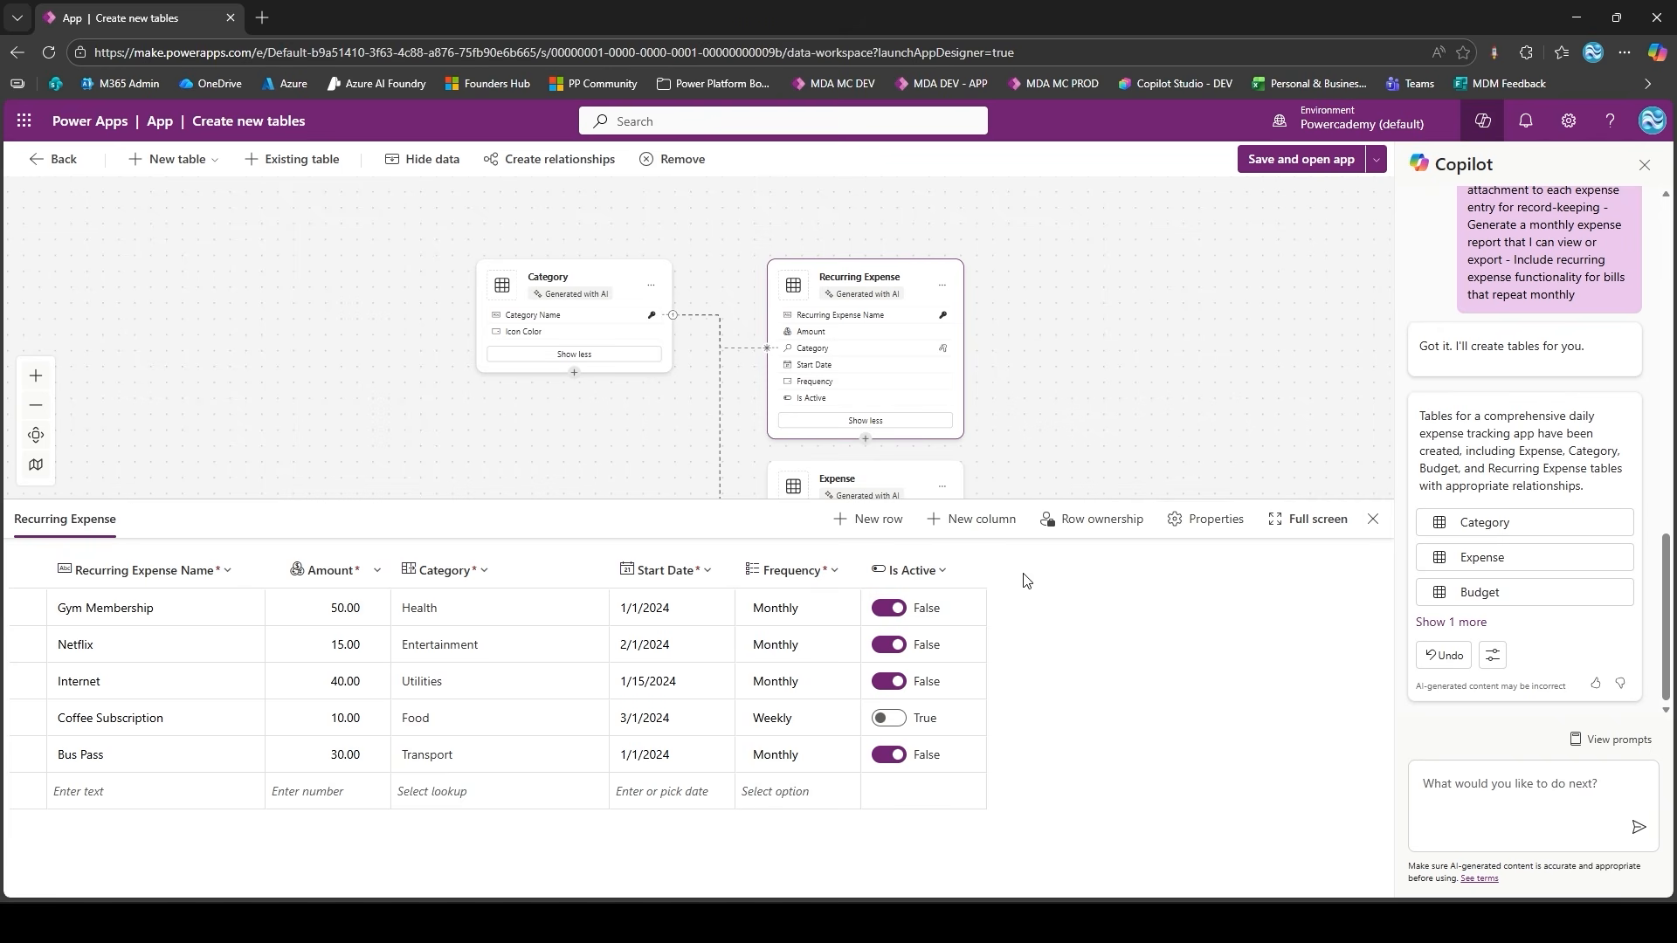
left_click(1051, 469)
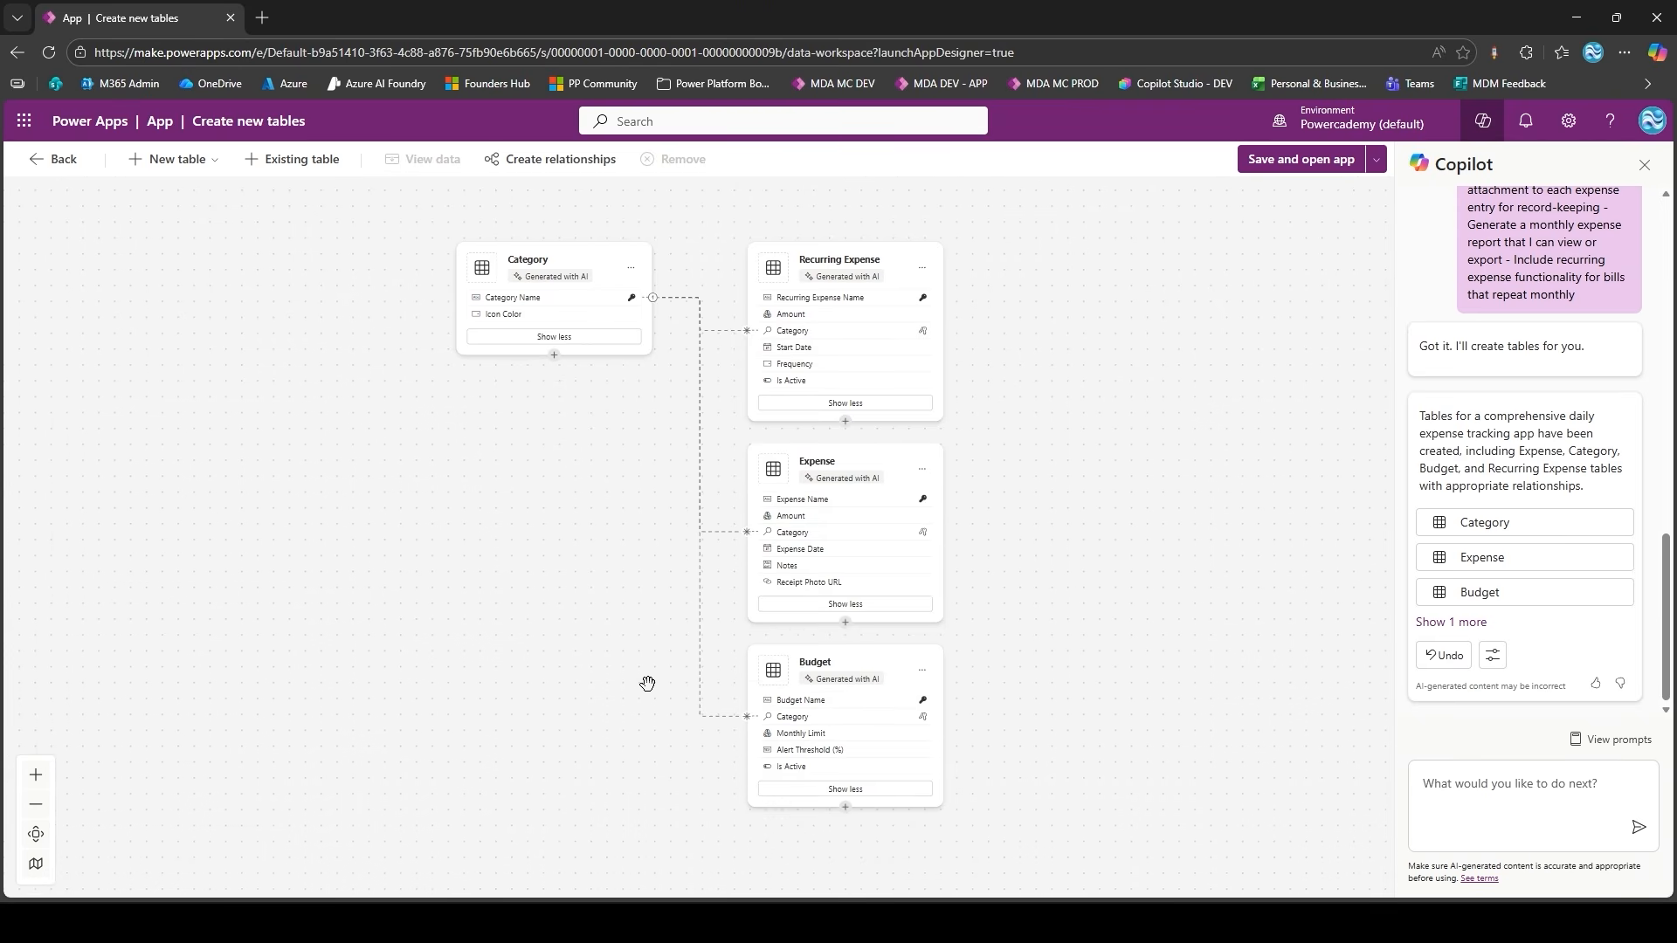
- Save the tables and open them as a canvas app, dismissing the welcome dialog and closing the Copilot pane
left_click(1380, 166)
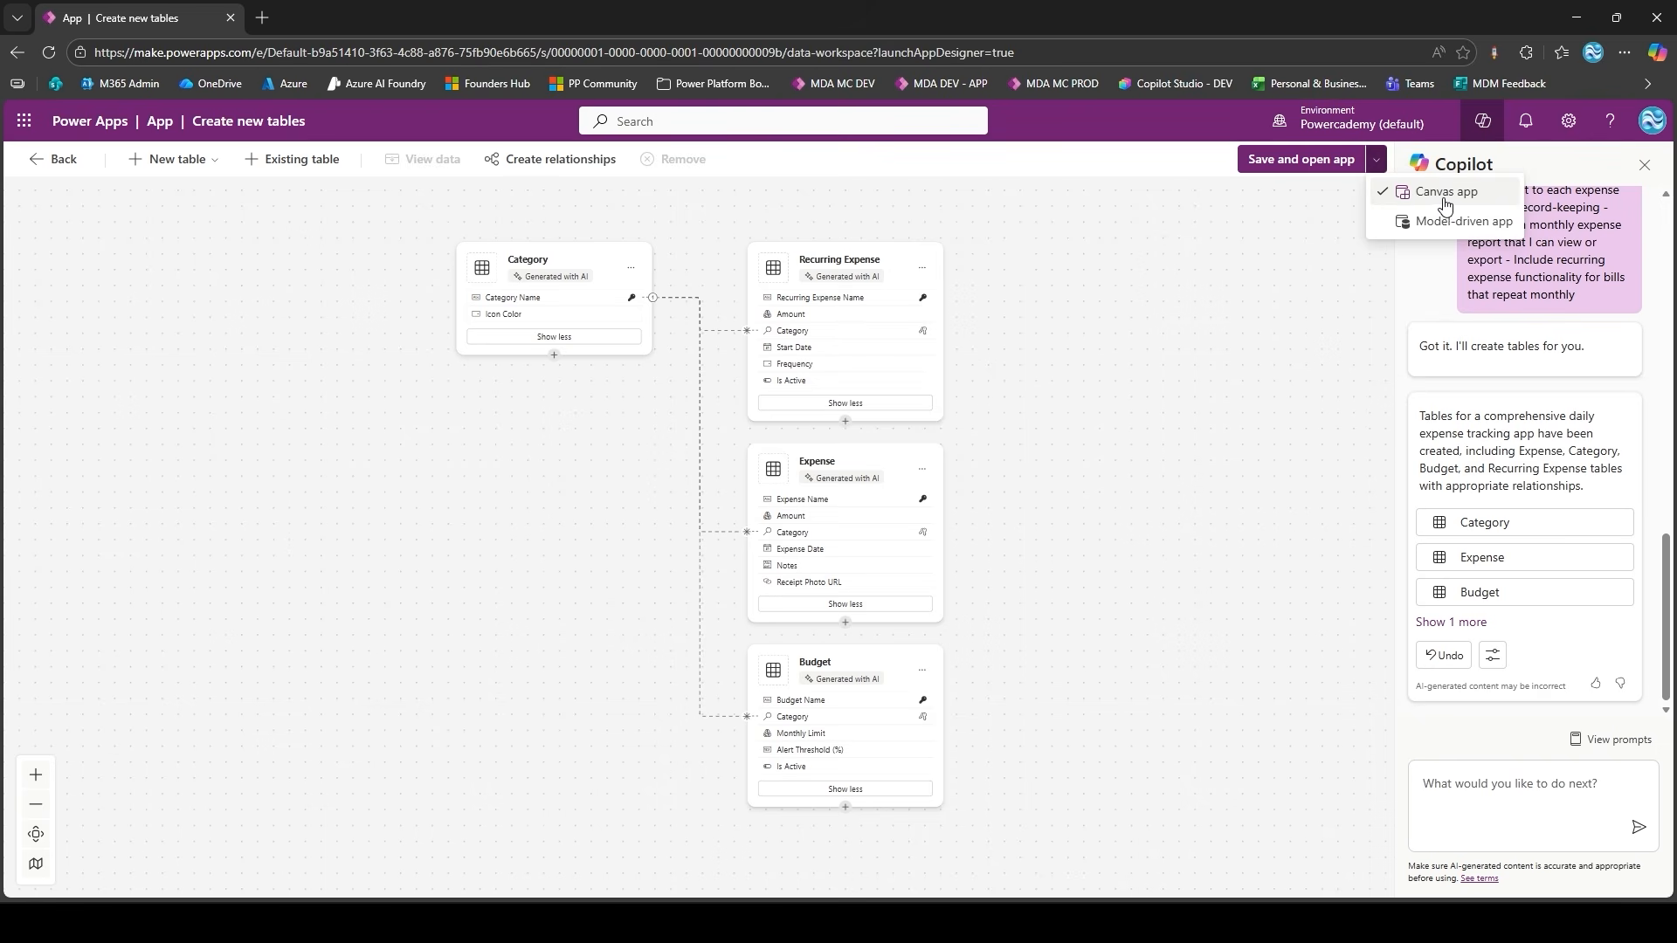
left_click(1327, 172)
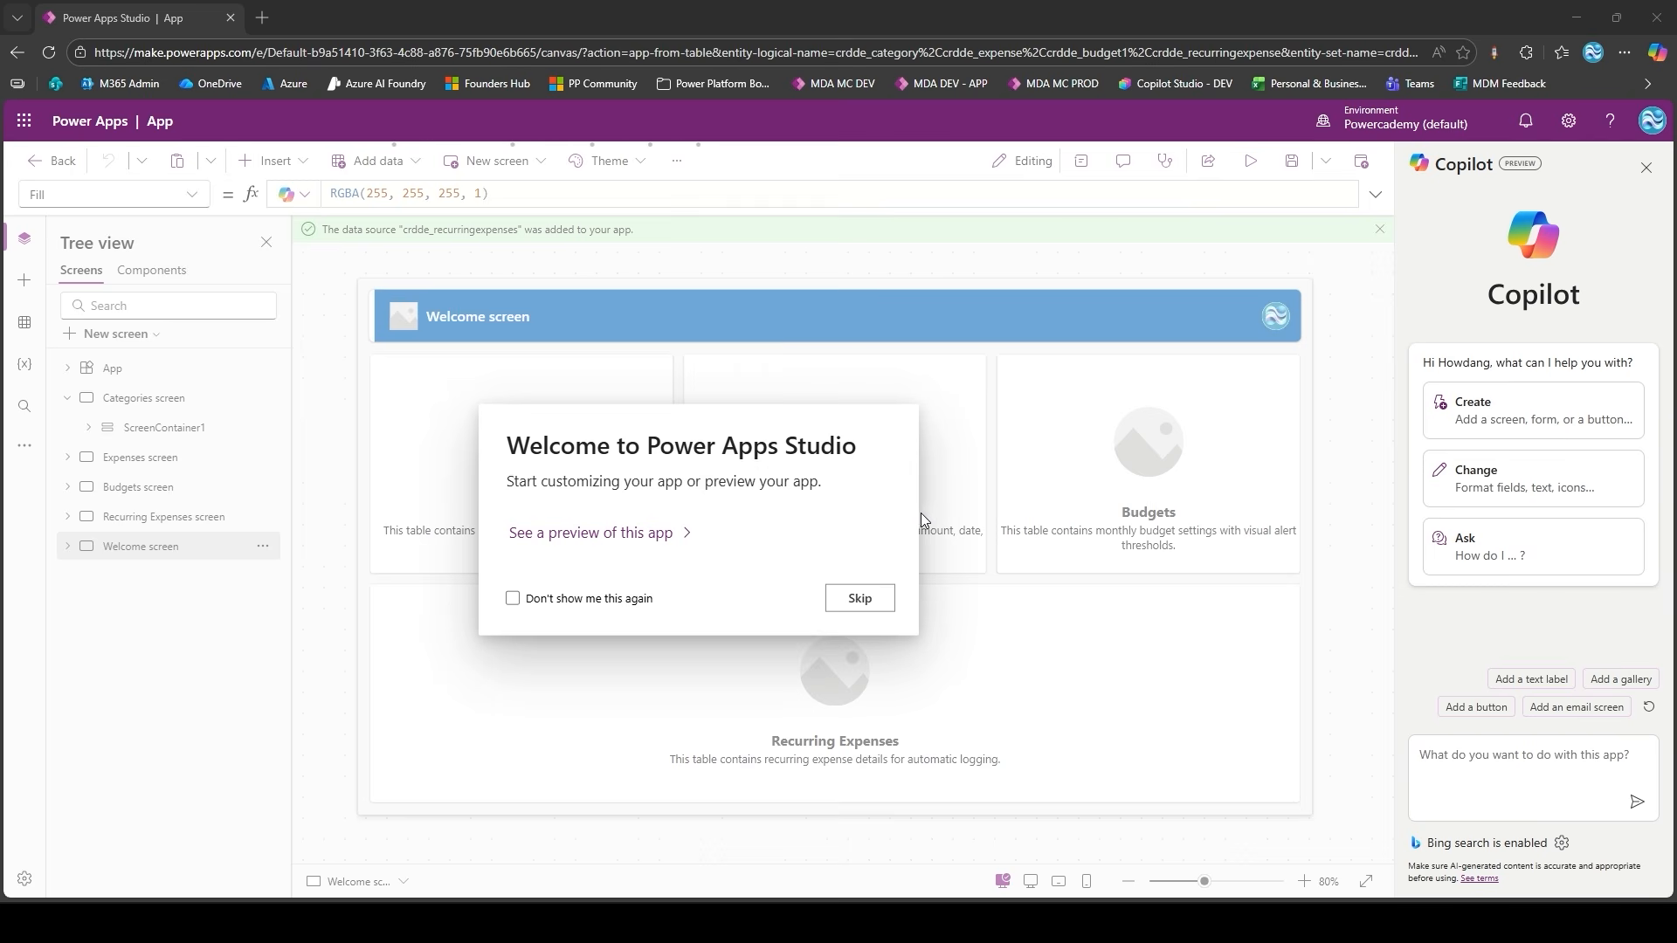
left_click(861, 600)
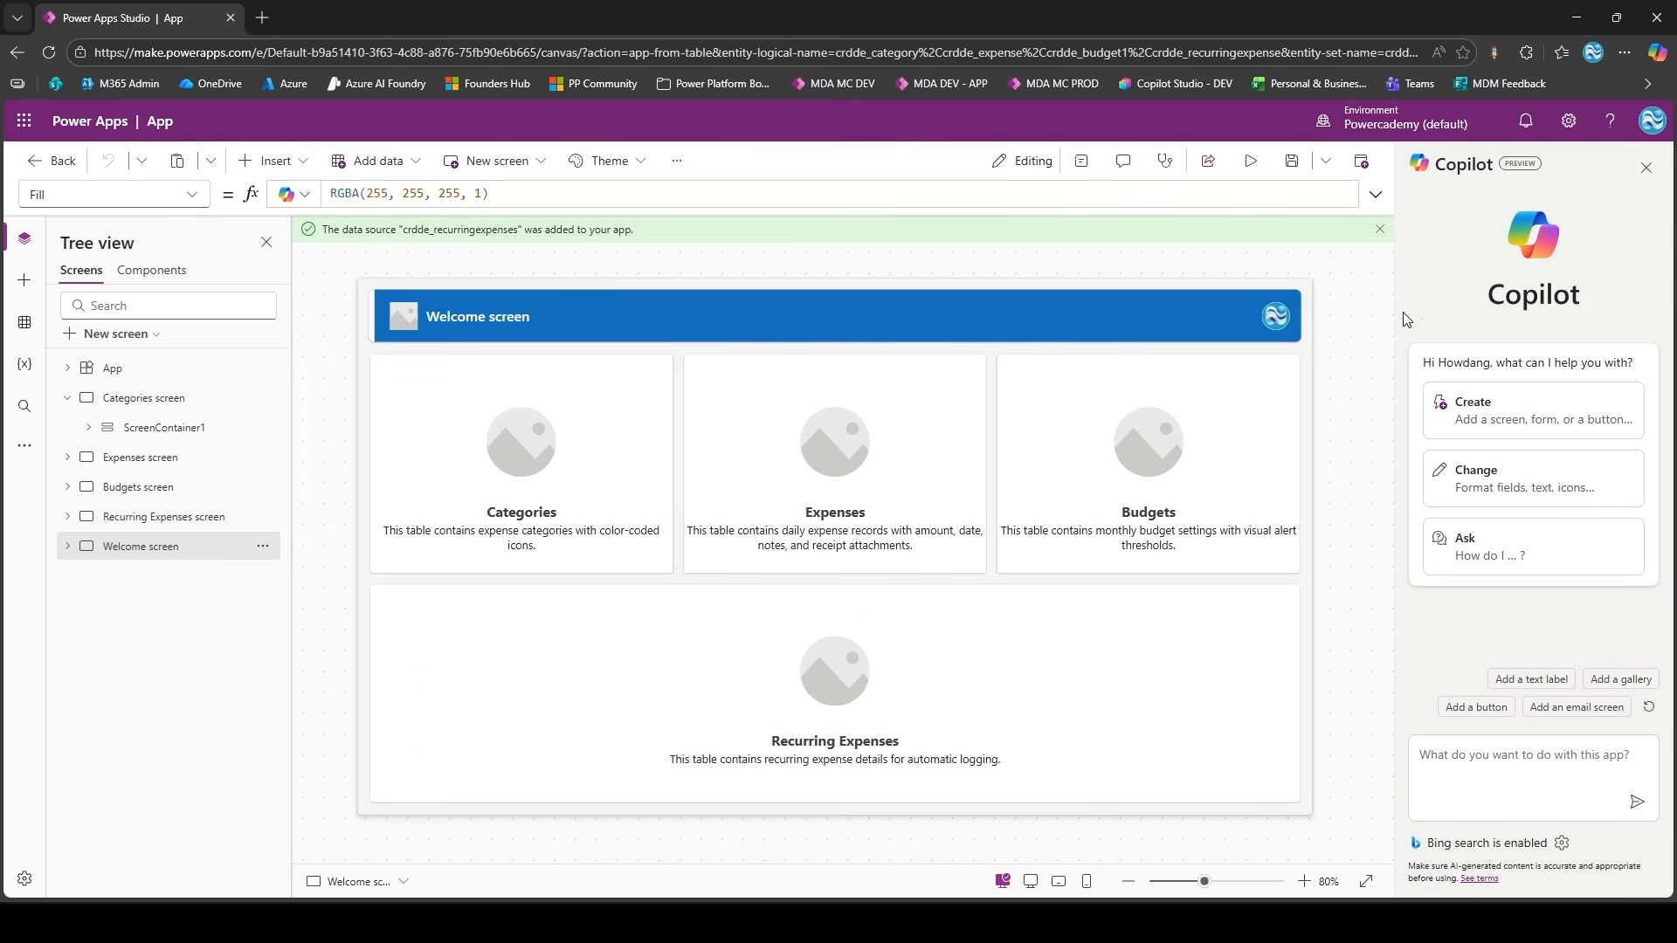
left_click(1647, 168)
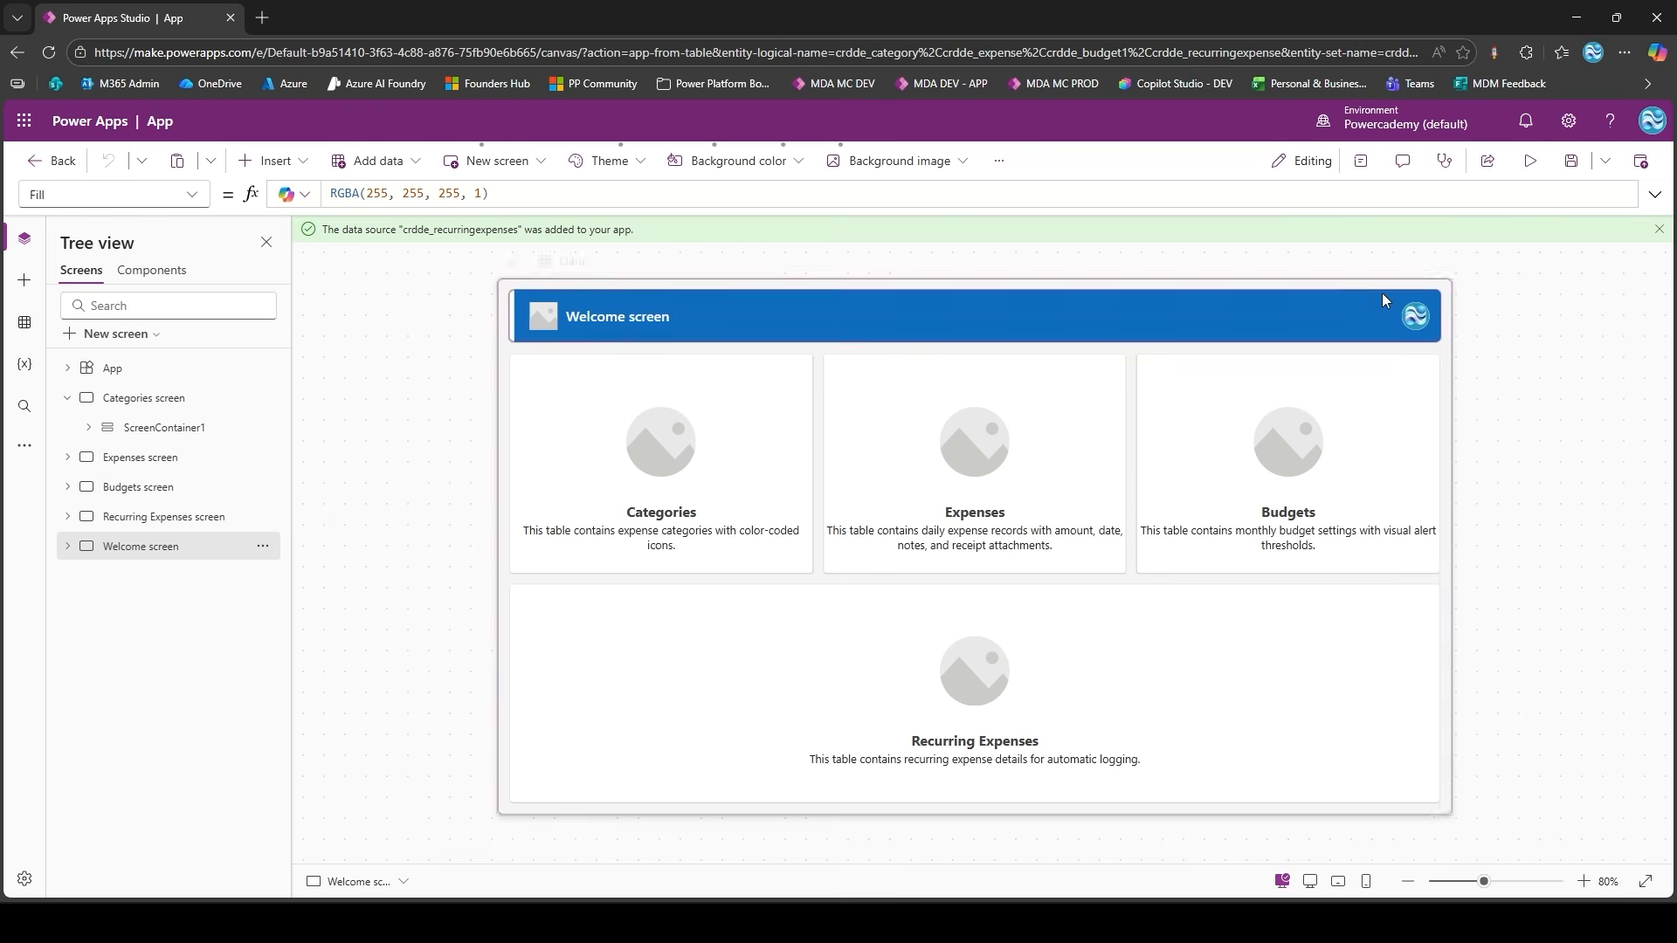
left_click(66, 398)
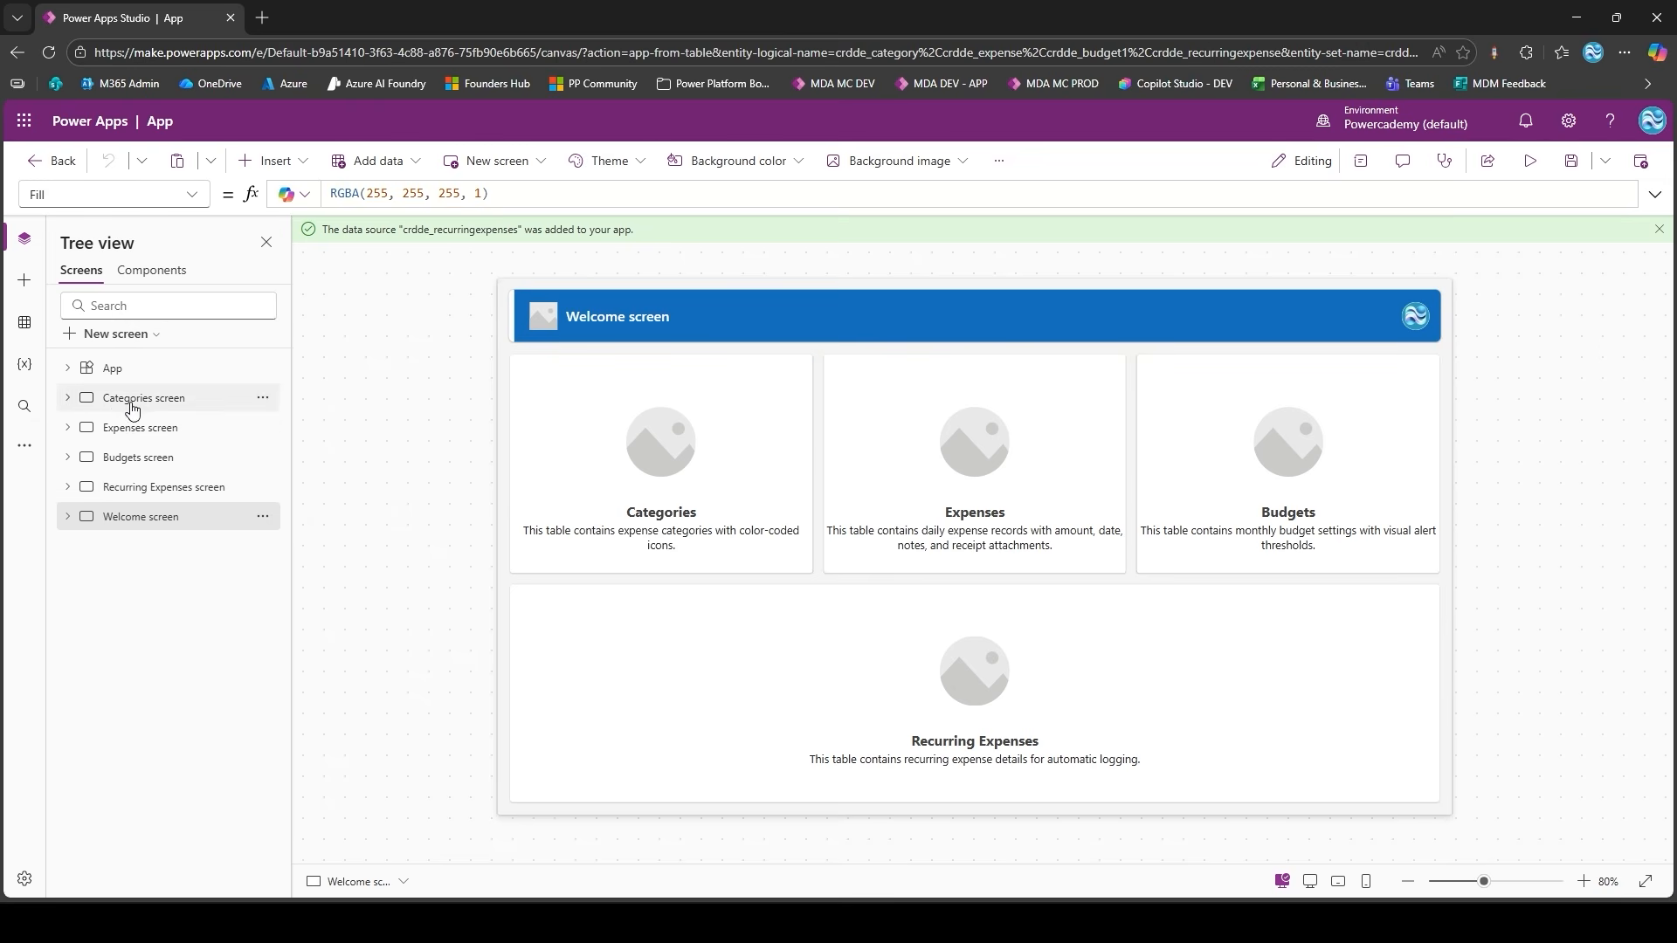
- Preview the running app on its Welcome screen and return to editing
left_click(1530, 160)
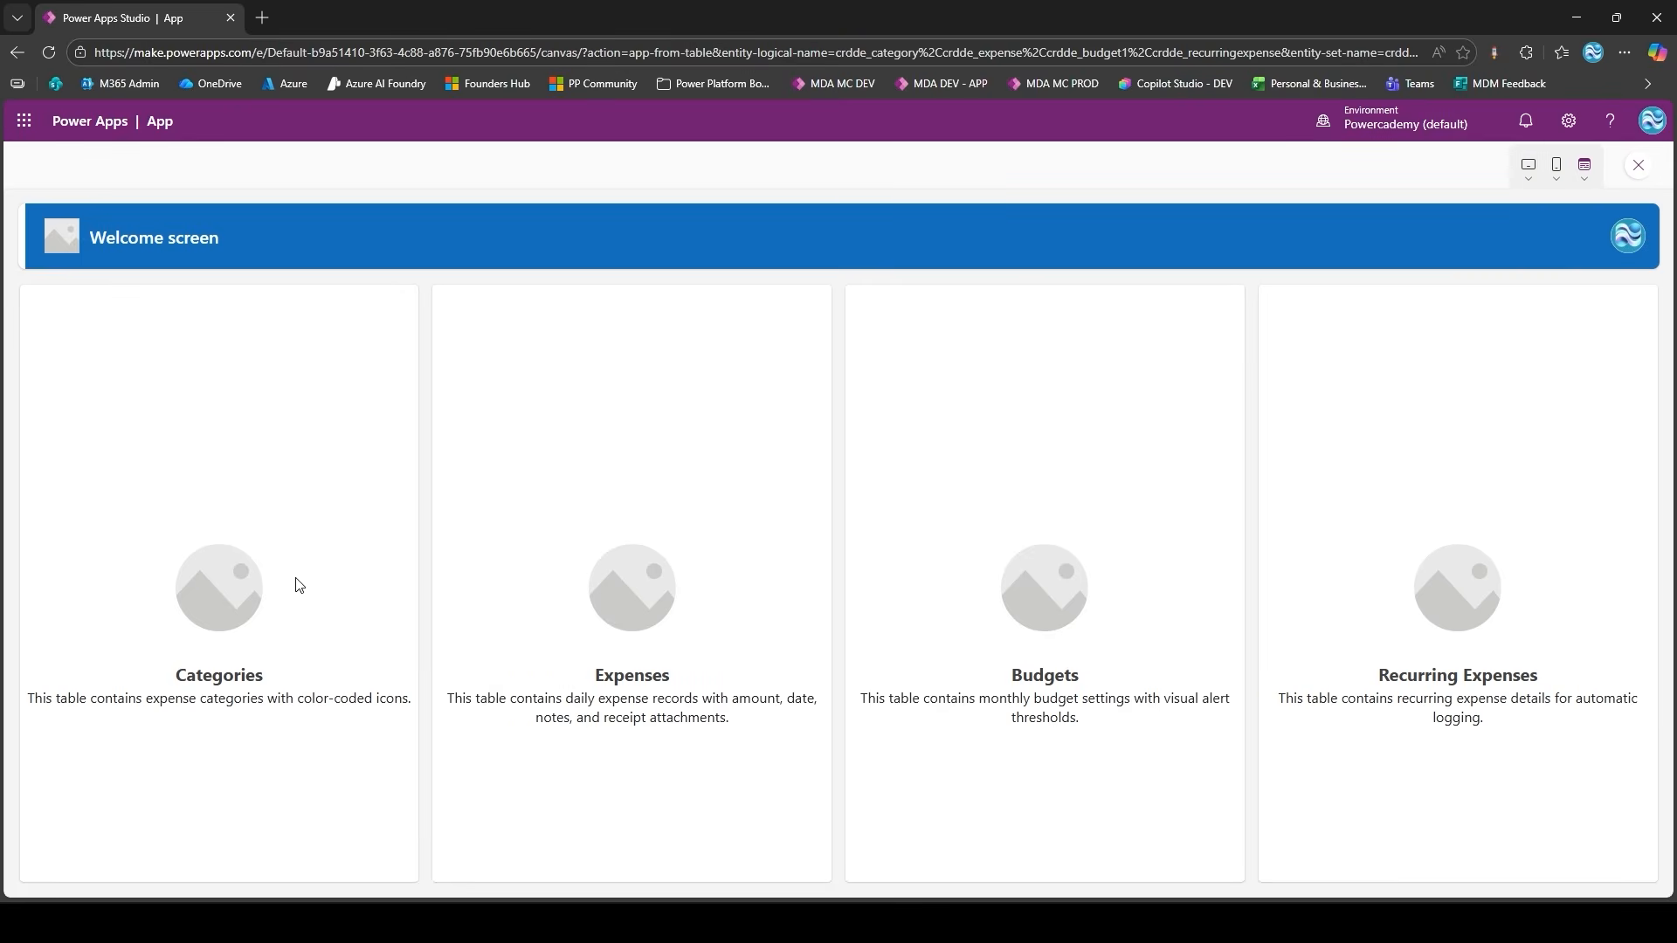
left_click(1643, 167)
left_click(1027, 574)
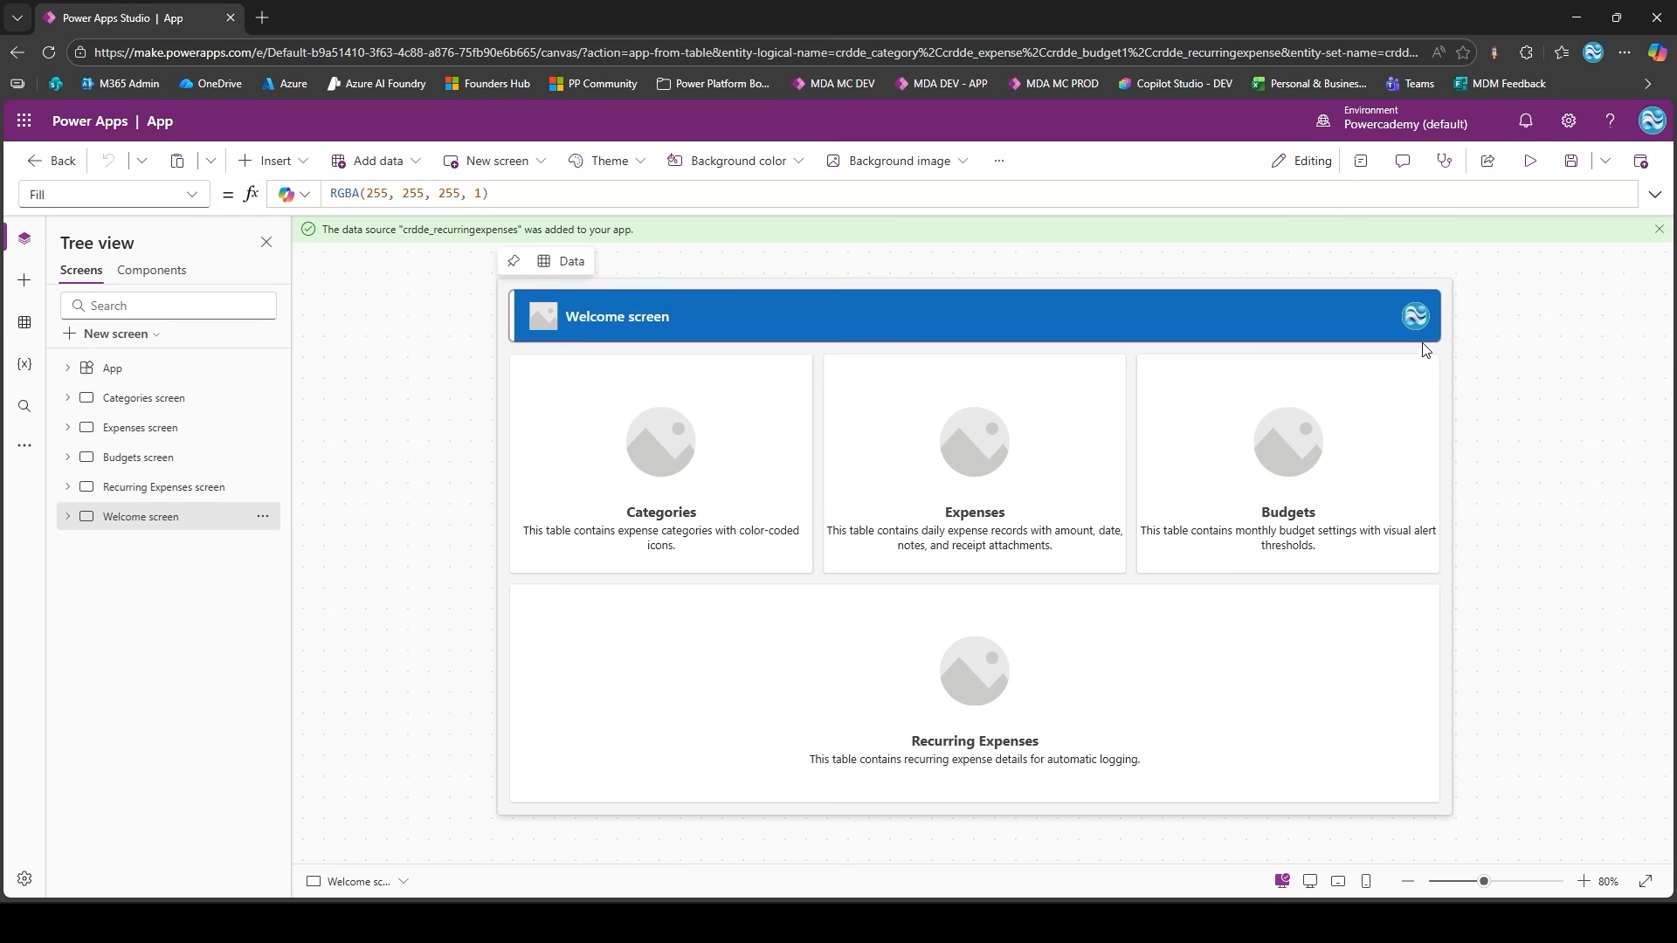
- Look through the Categories, Expenses, Budgets and Recurring Expenses screens of the generated app
left_click(166, 399)
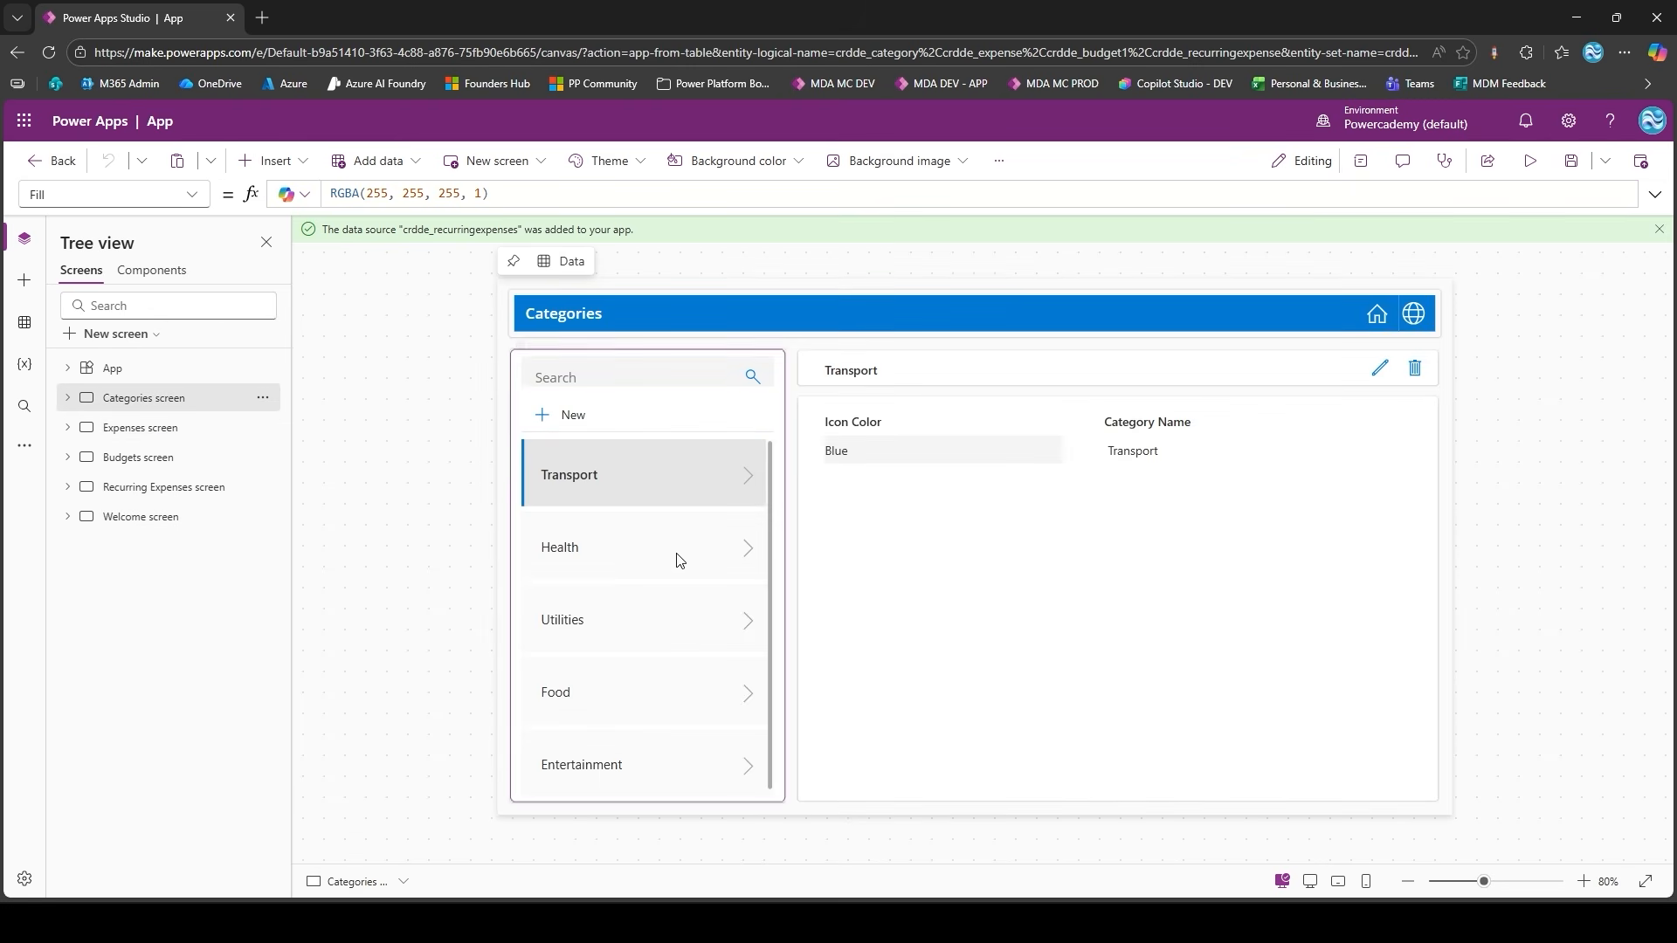
left_click(601, 564)
left_click(434, 513)
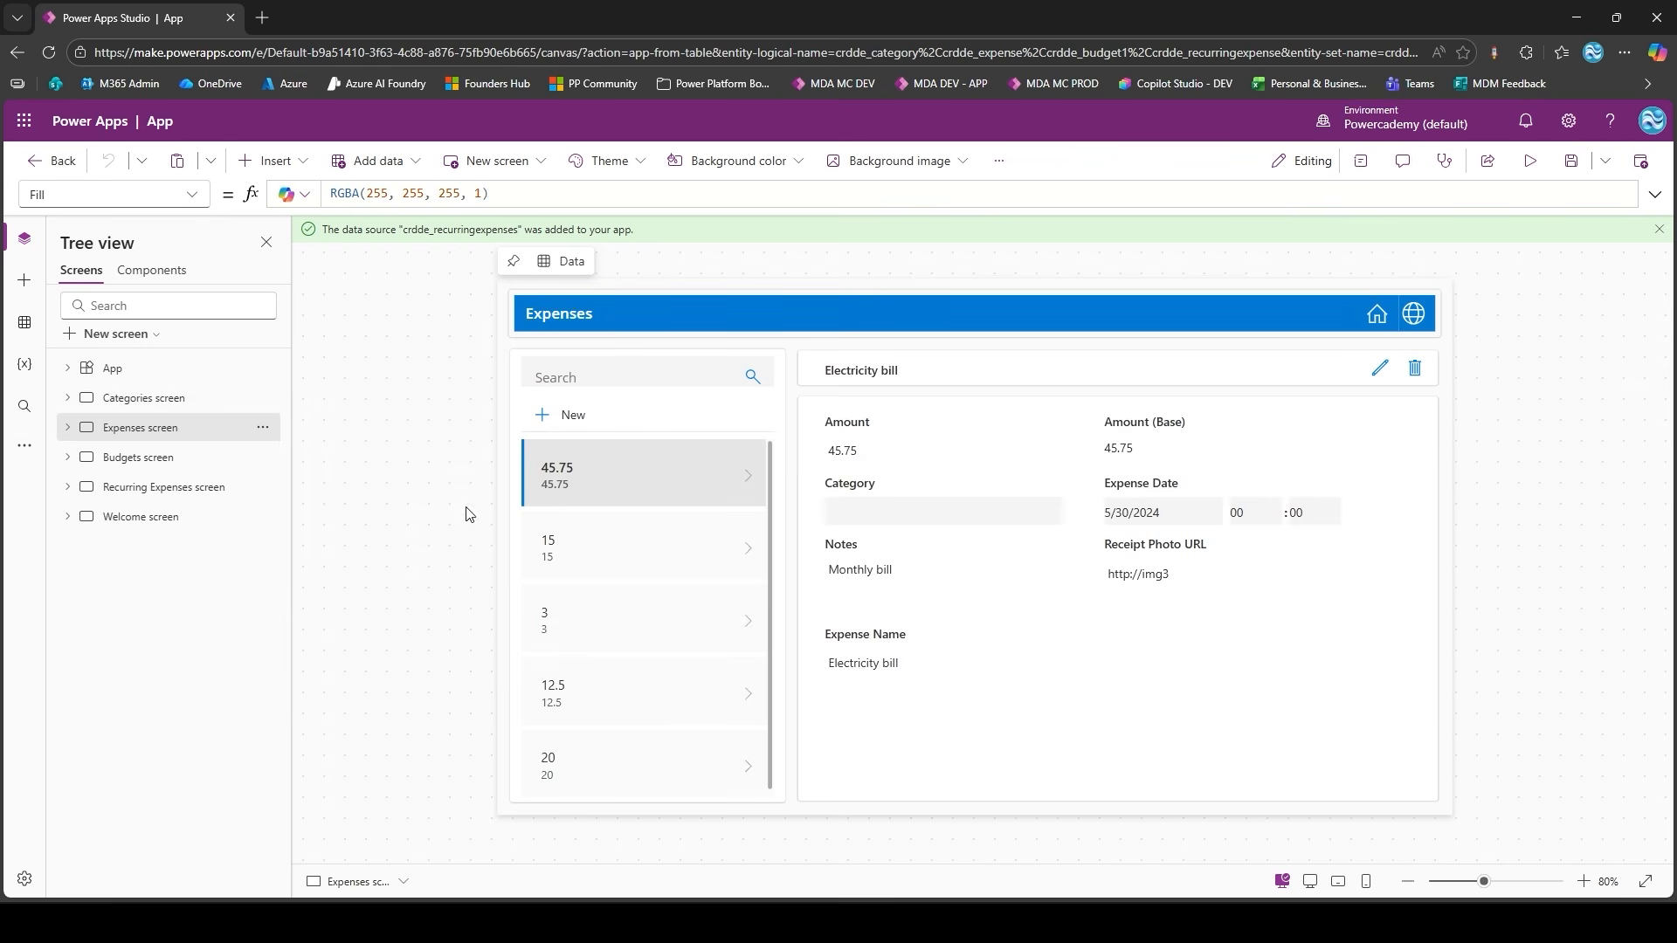
left_click(190, 460)
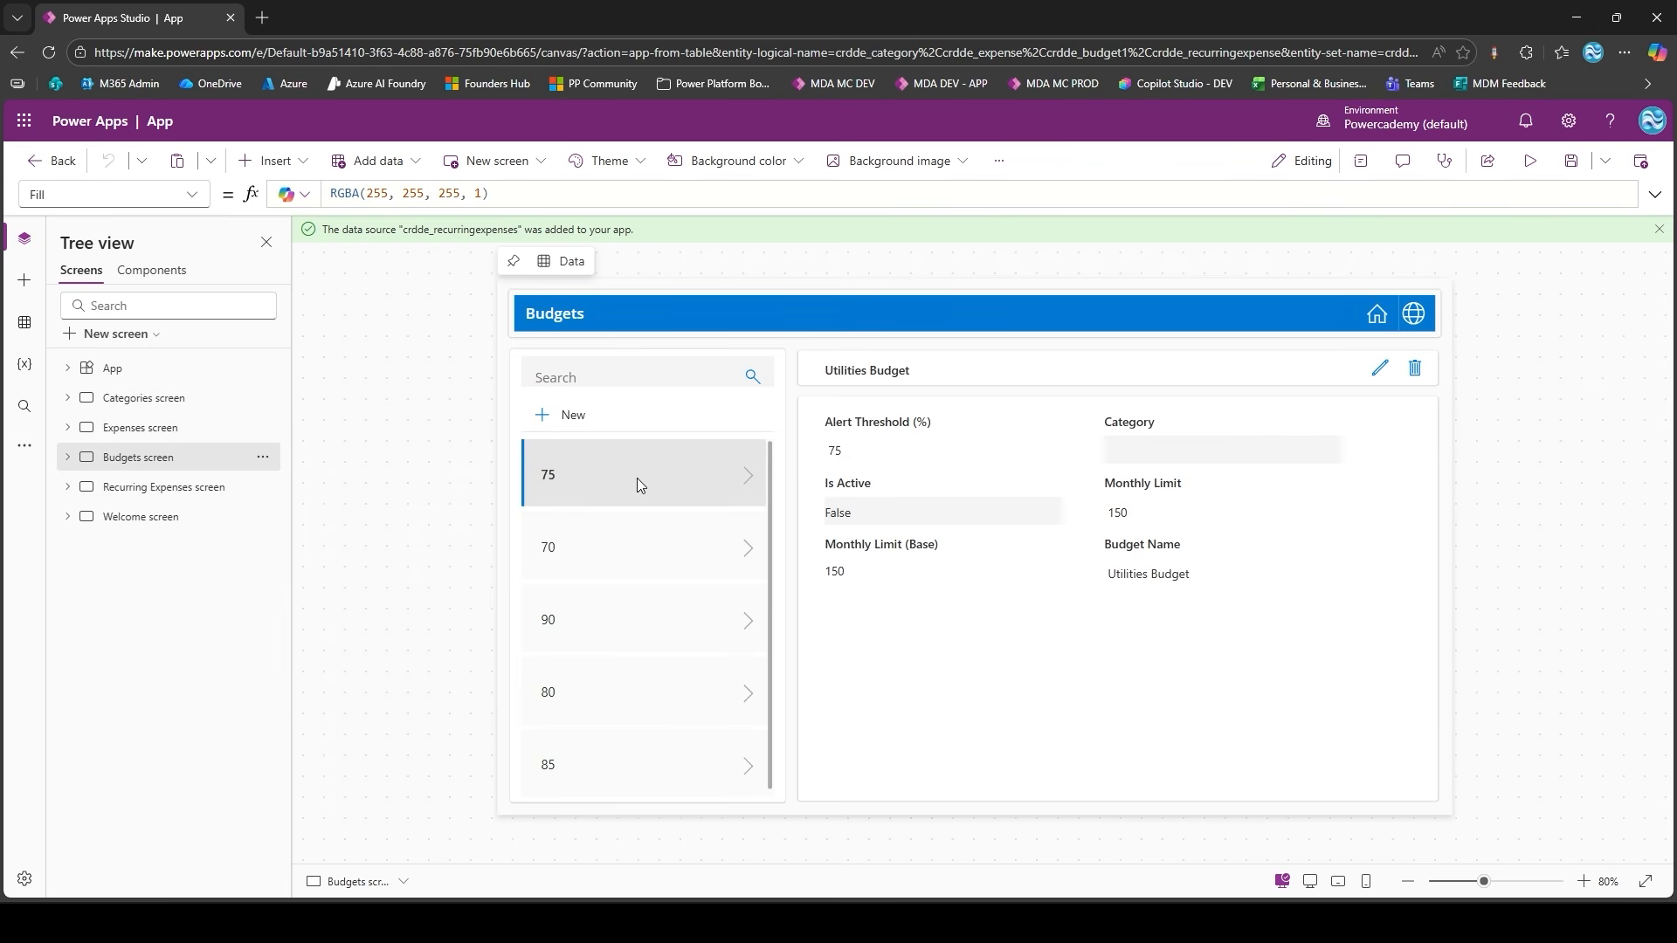
left_click(185, 487)
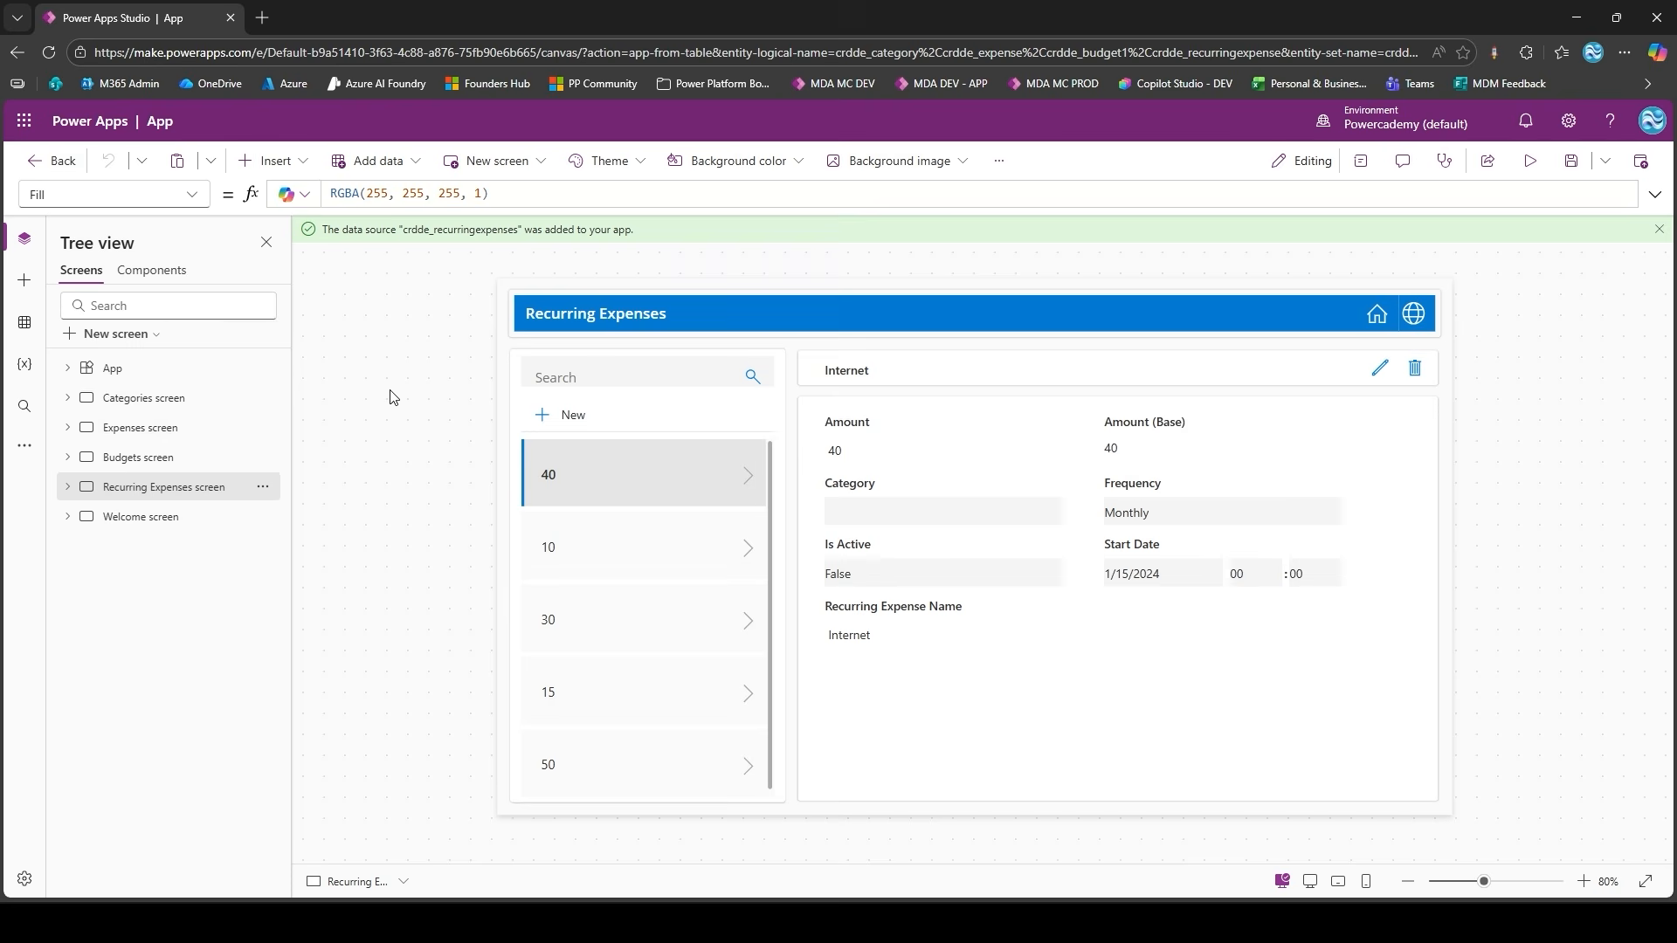
- Inspect the formulas of the search input and the search icon on the Recurring Expenses screen
left_click(582, 377)
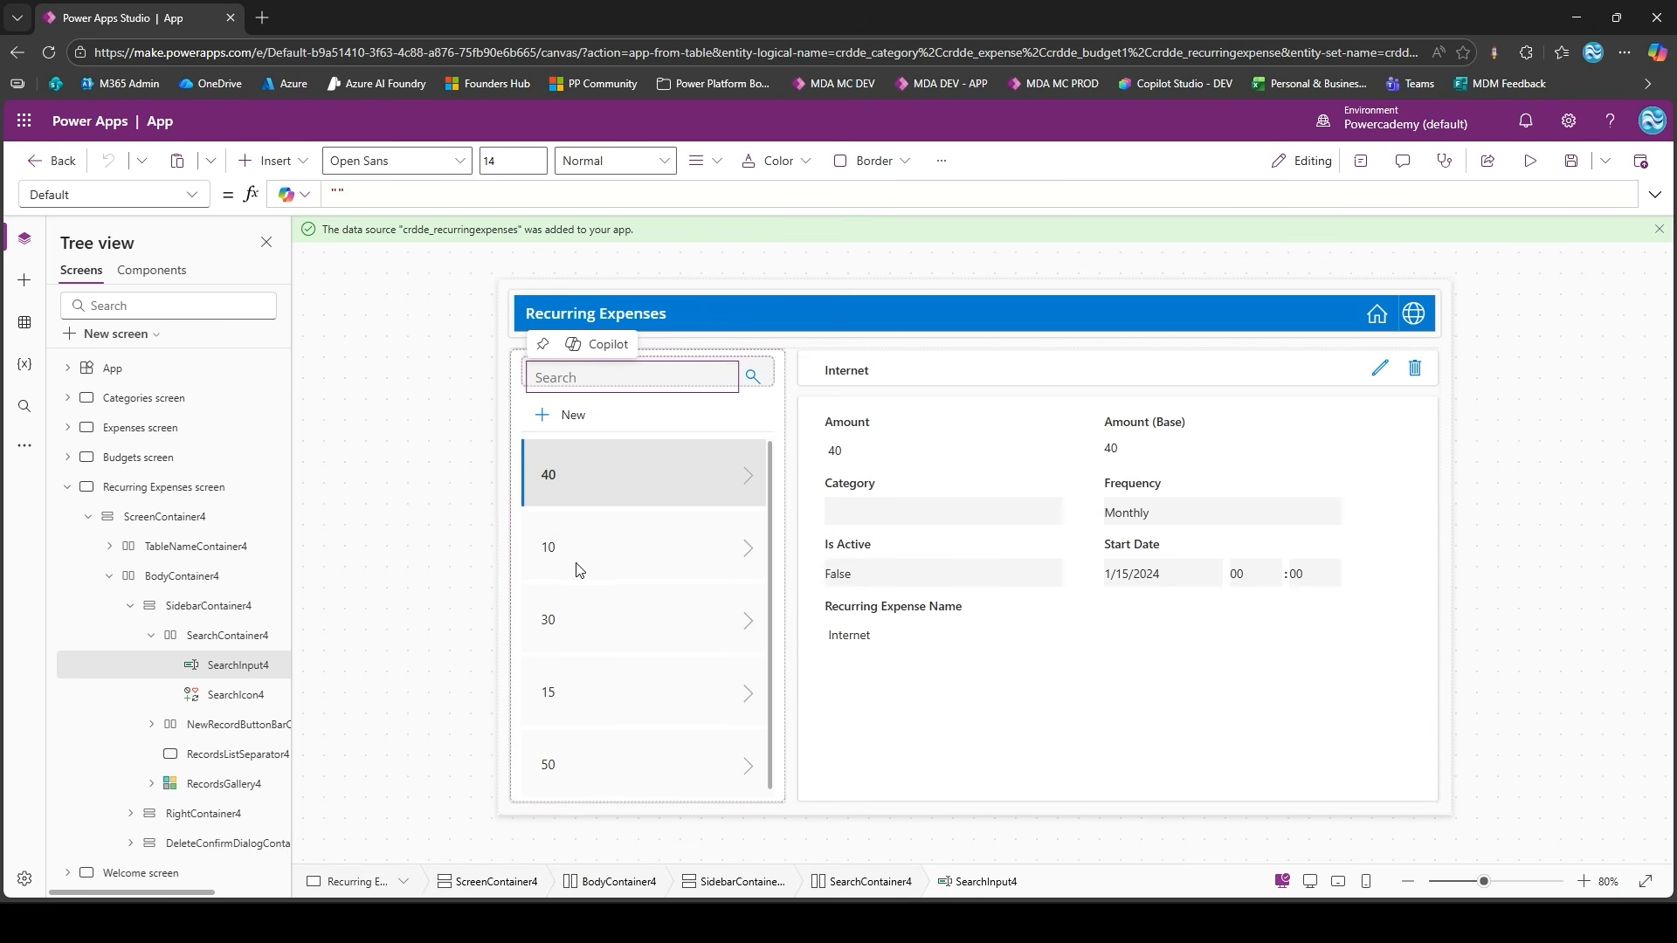
left_click(338, 193)
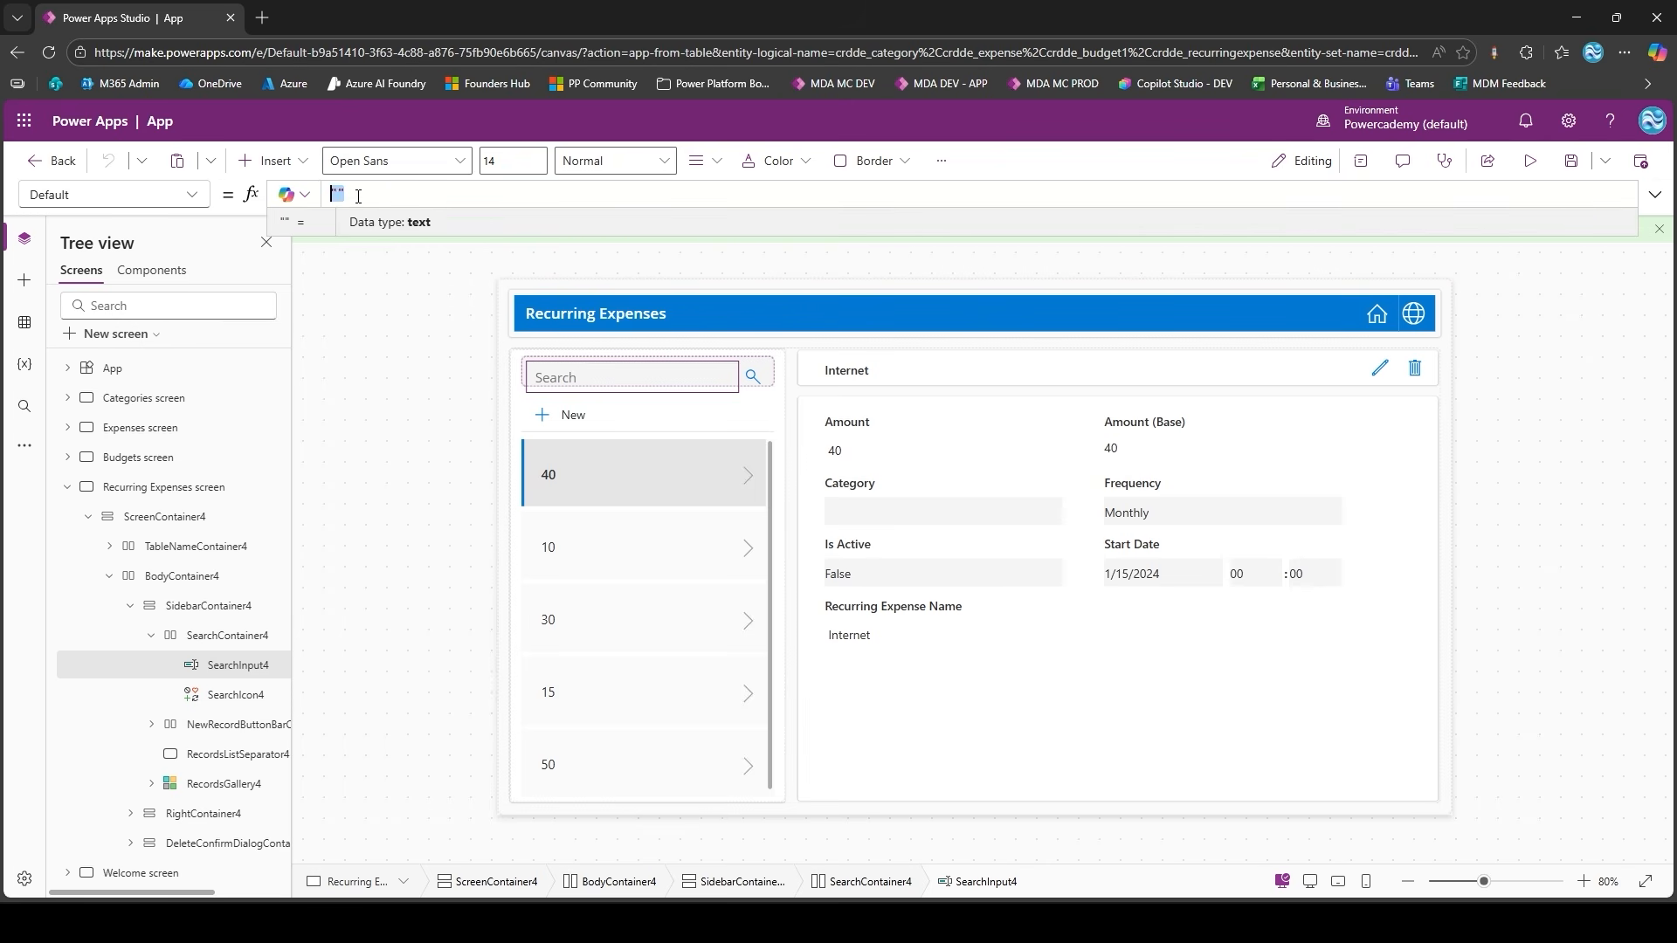
left_click(706, 475)
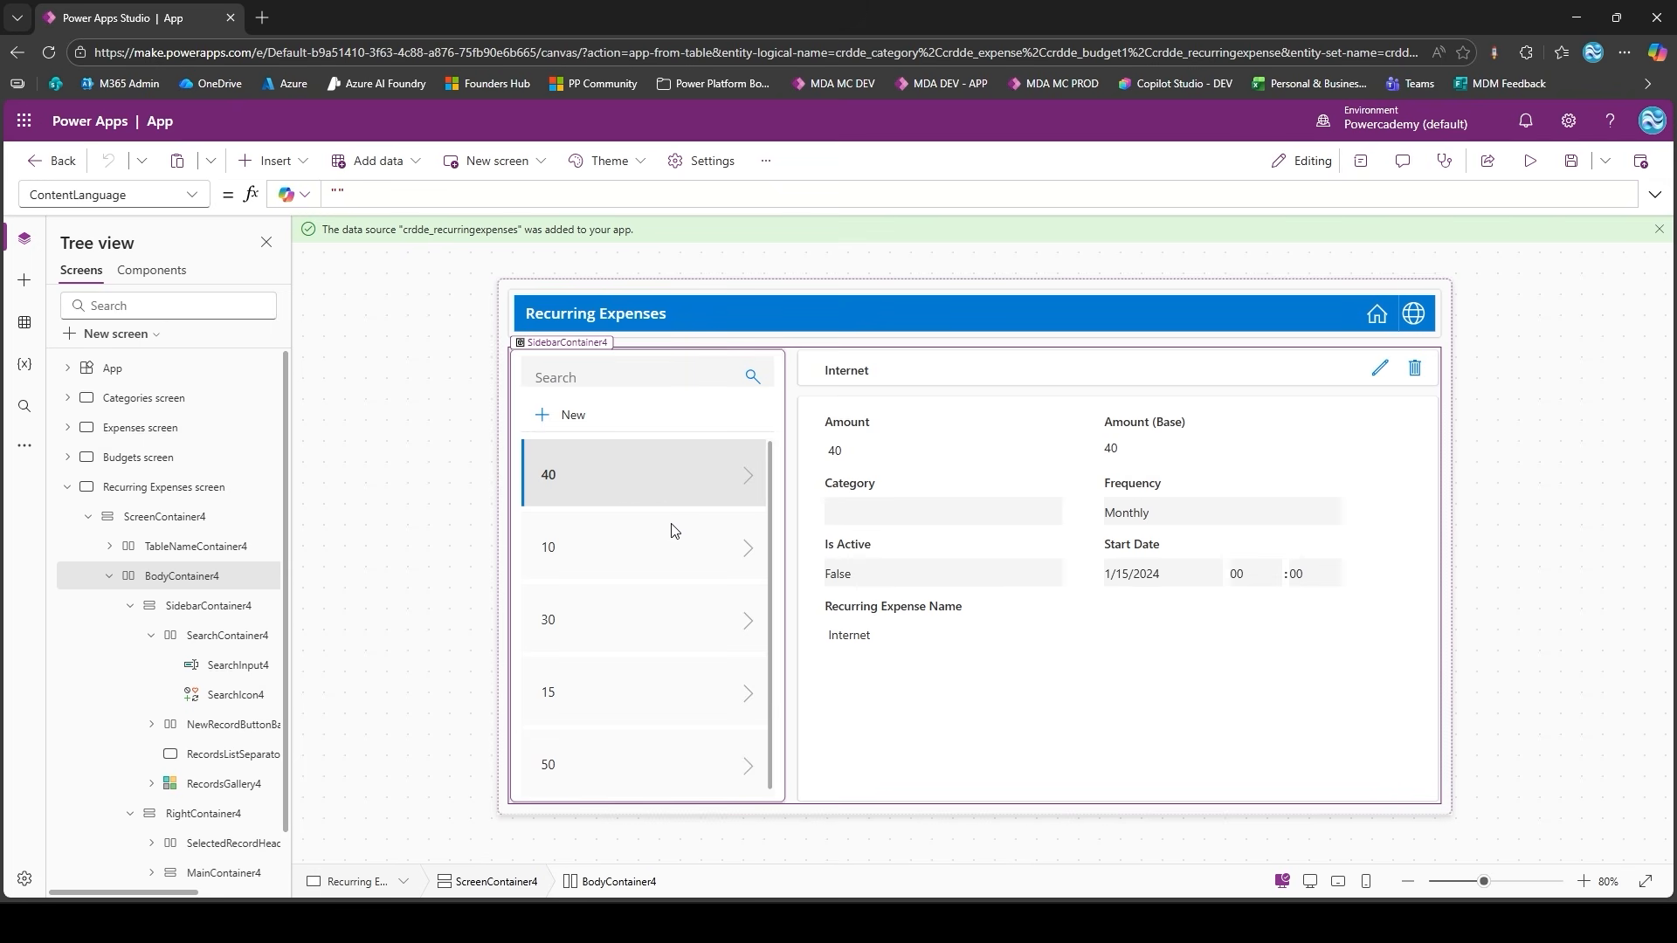
left_click(229, 665)
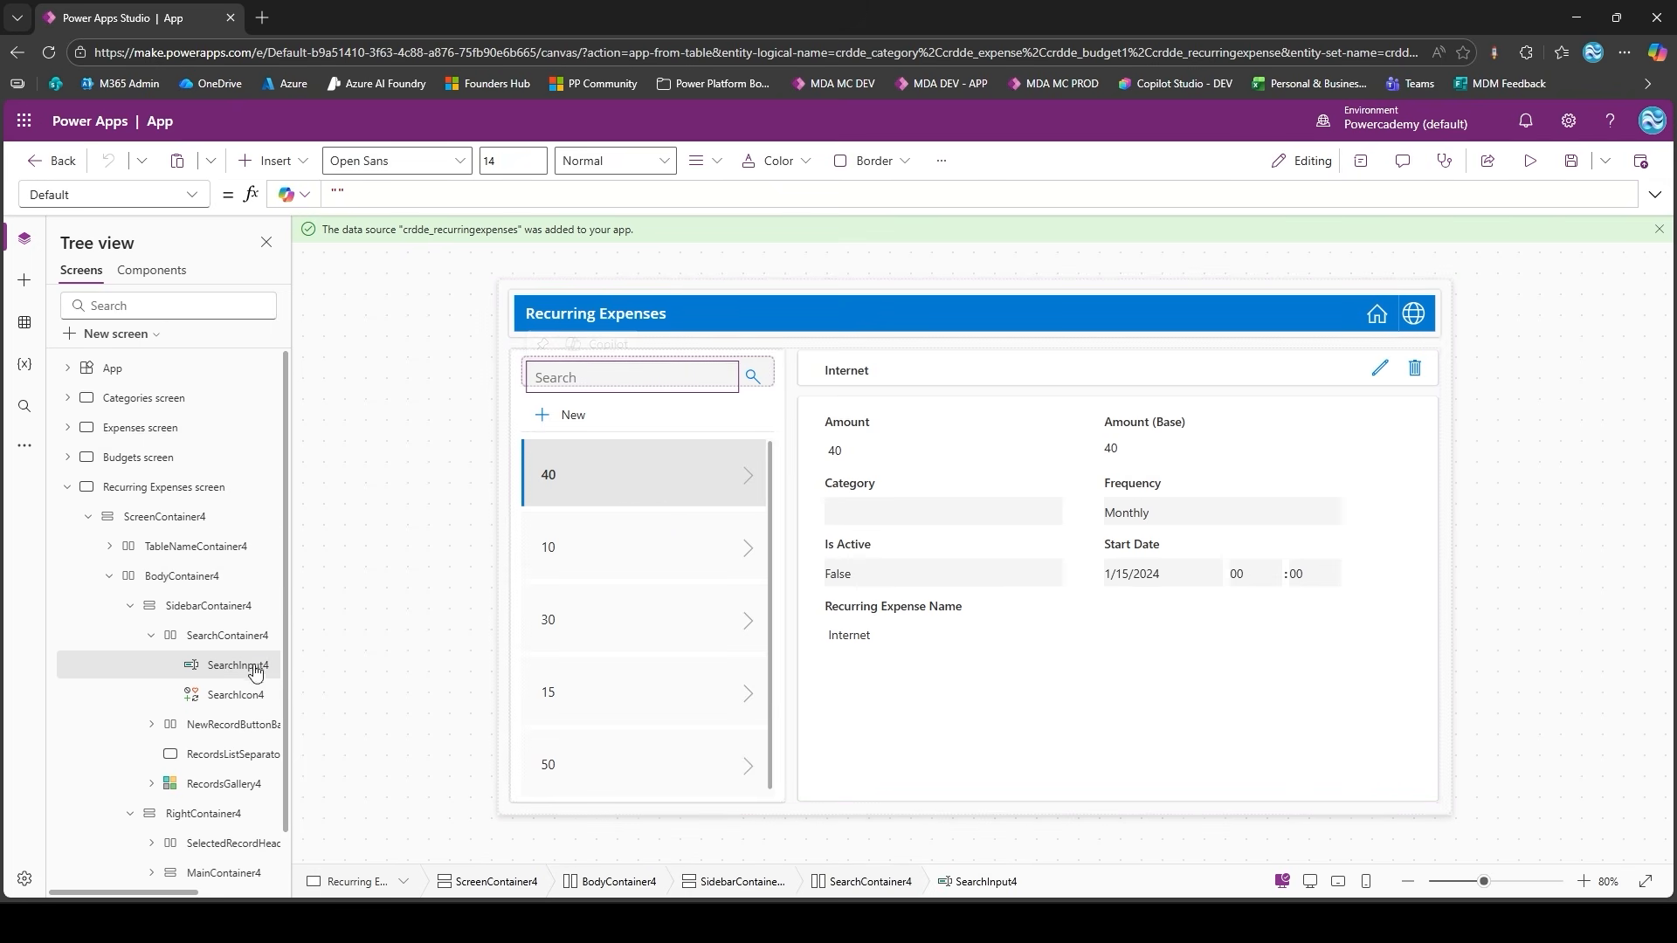
left_click(234, 696)
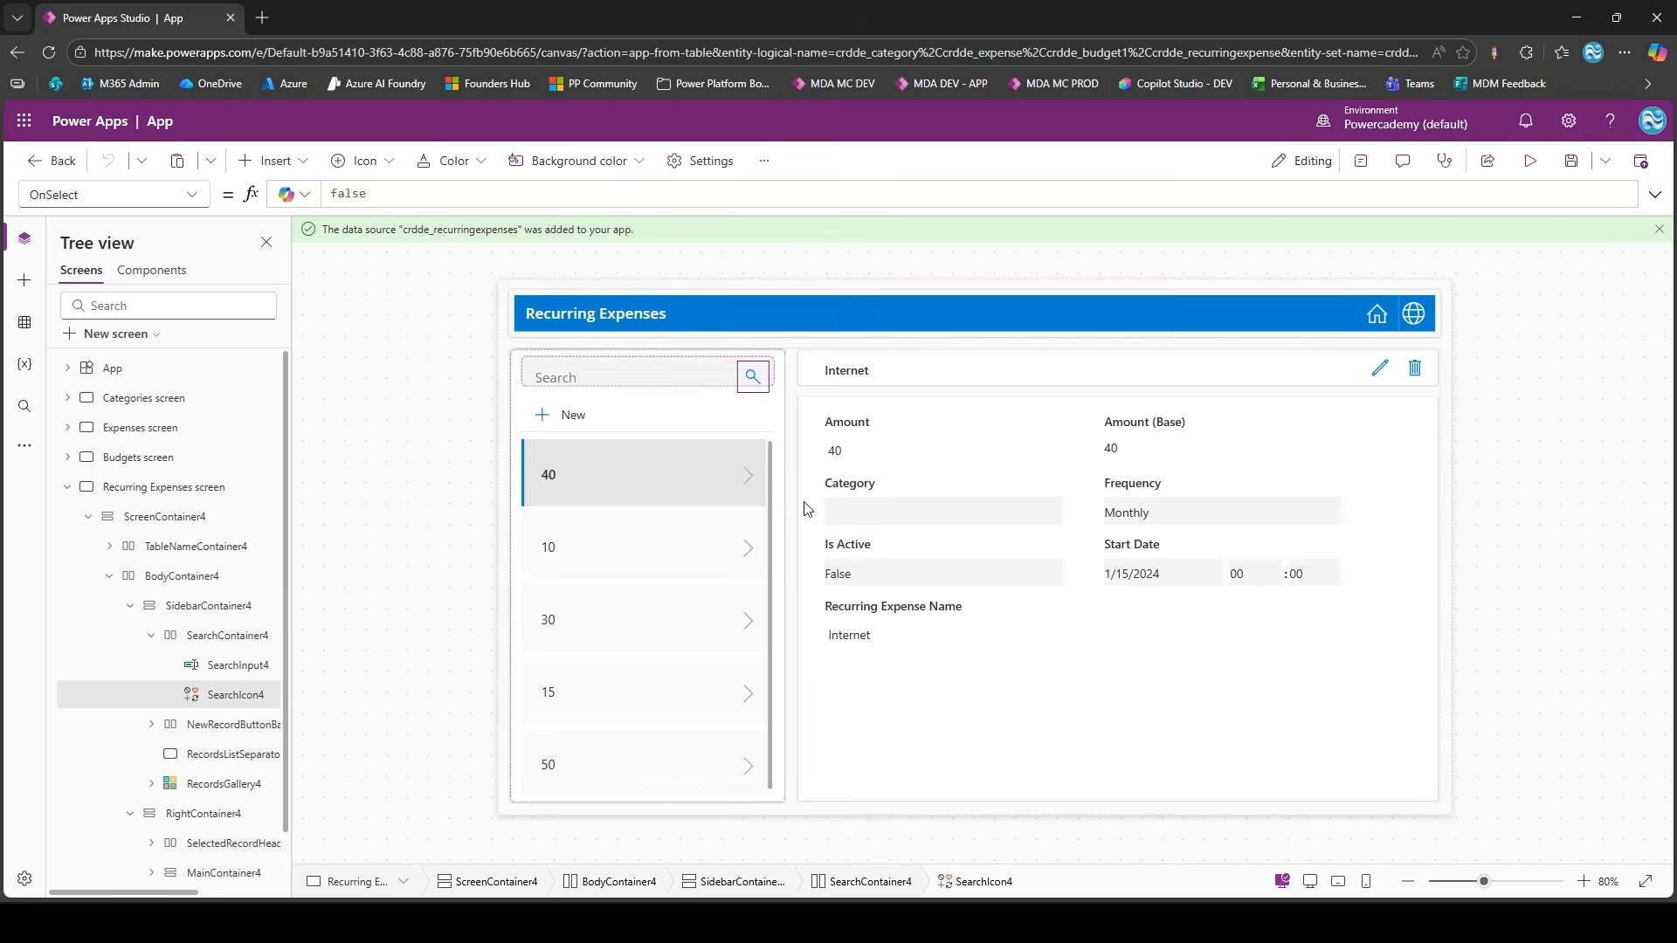
- Replace the home icon's OnSelect formula on the Recurring Expenses screen with Navigate('Welcome screen')
left_click(1380, 320)
left_click(375, 190)
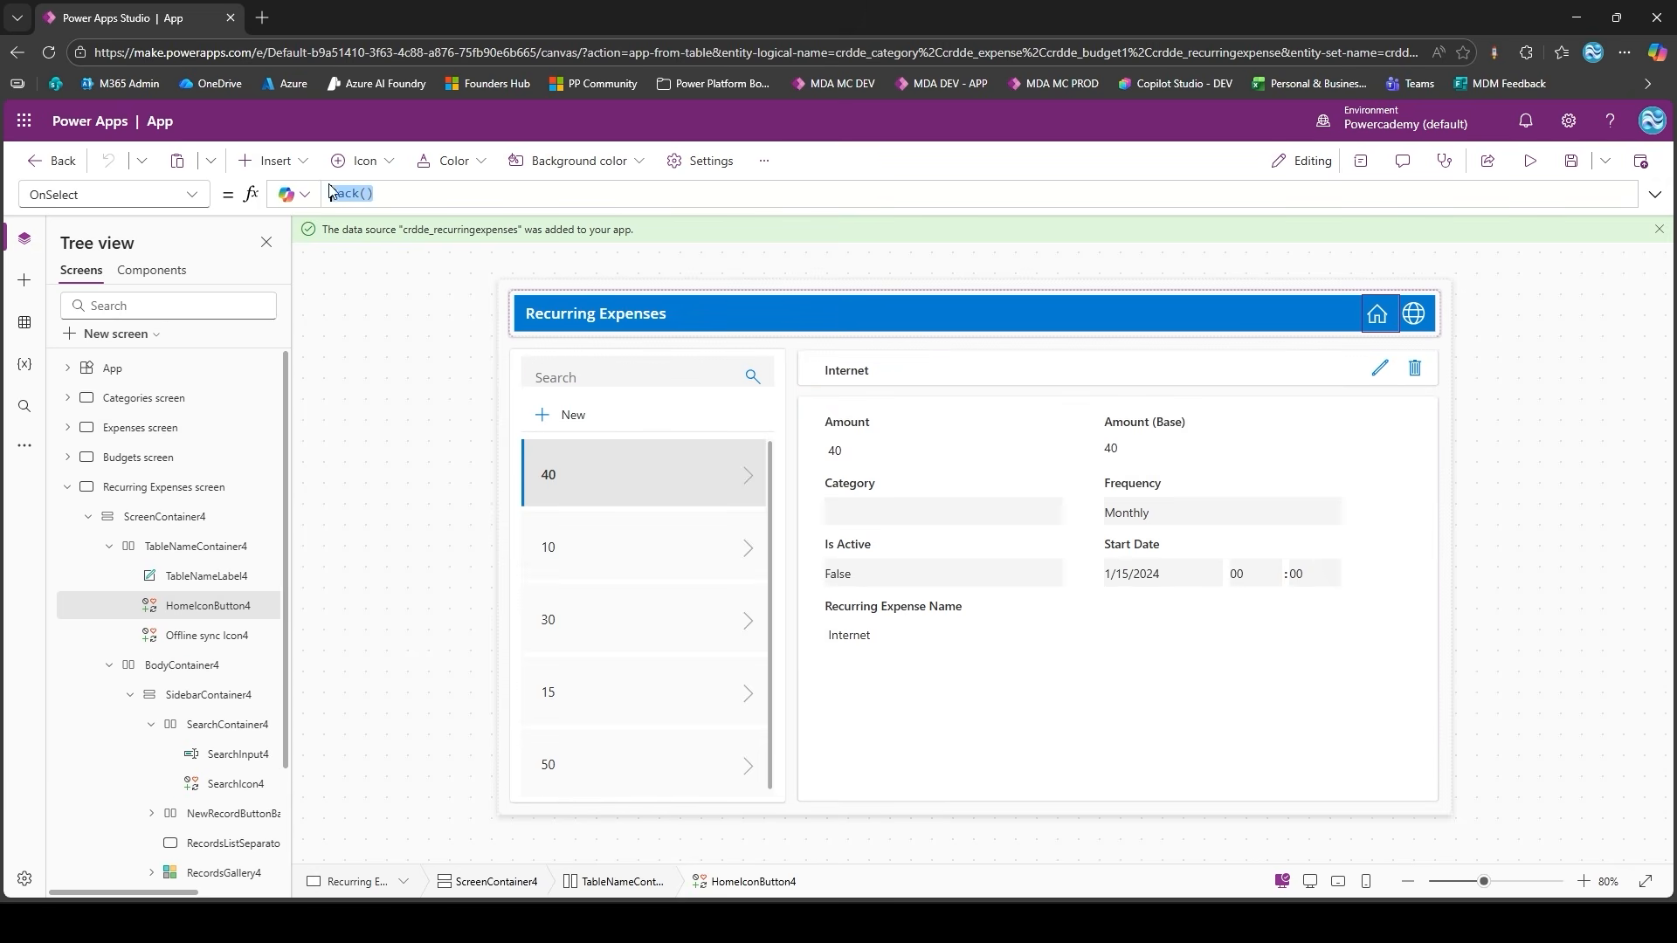
left_click(88, 516)
left_click(67, 486)
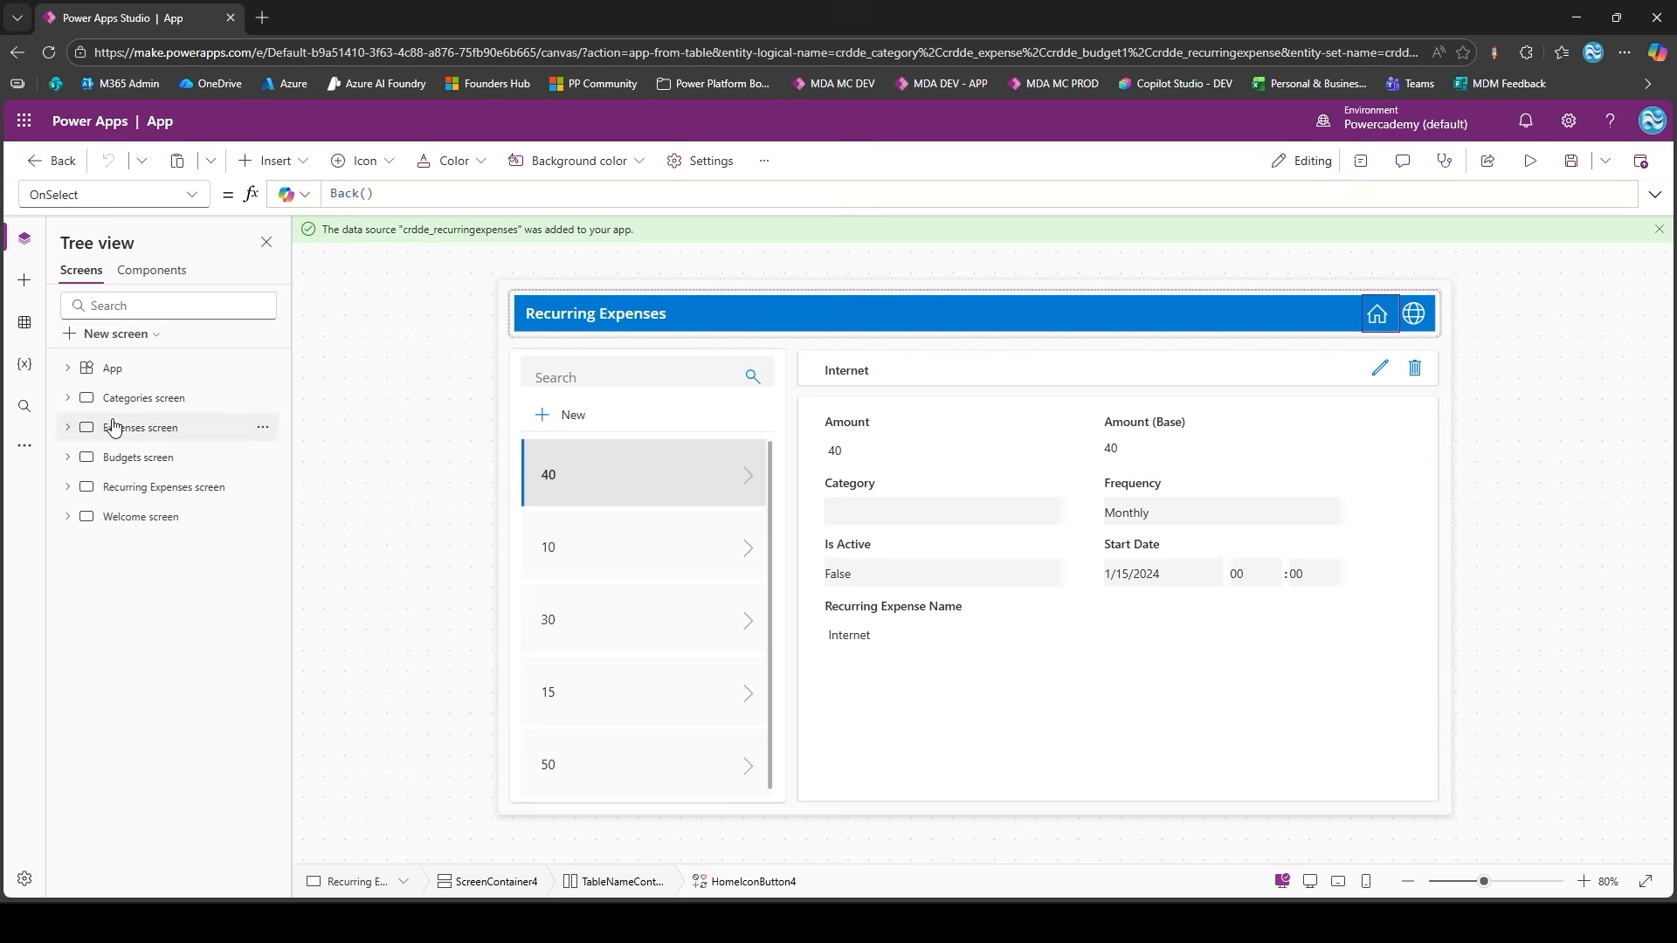
left_click_drag(473, 191, 332, 193)
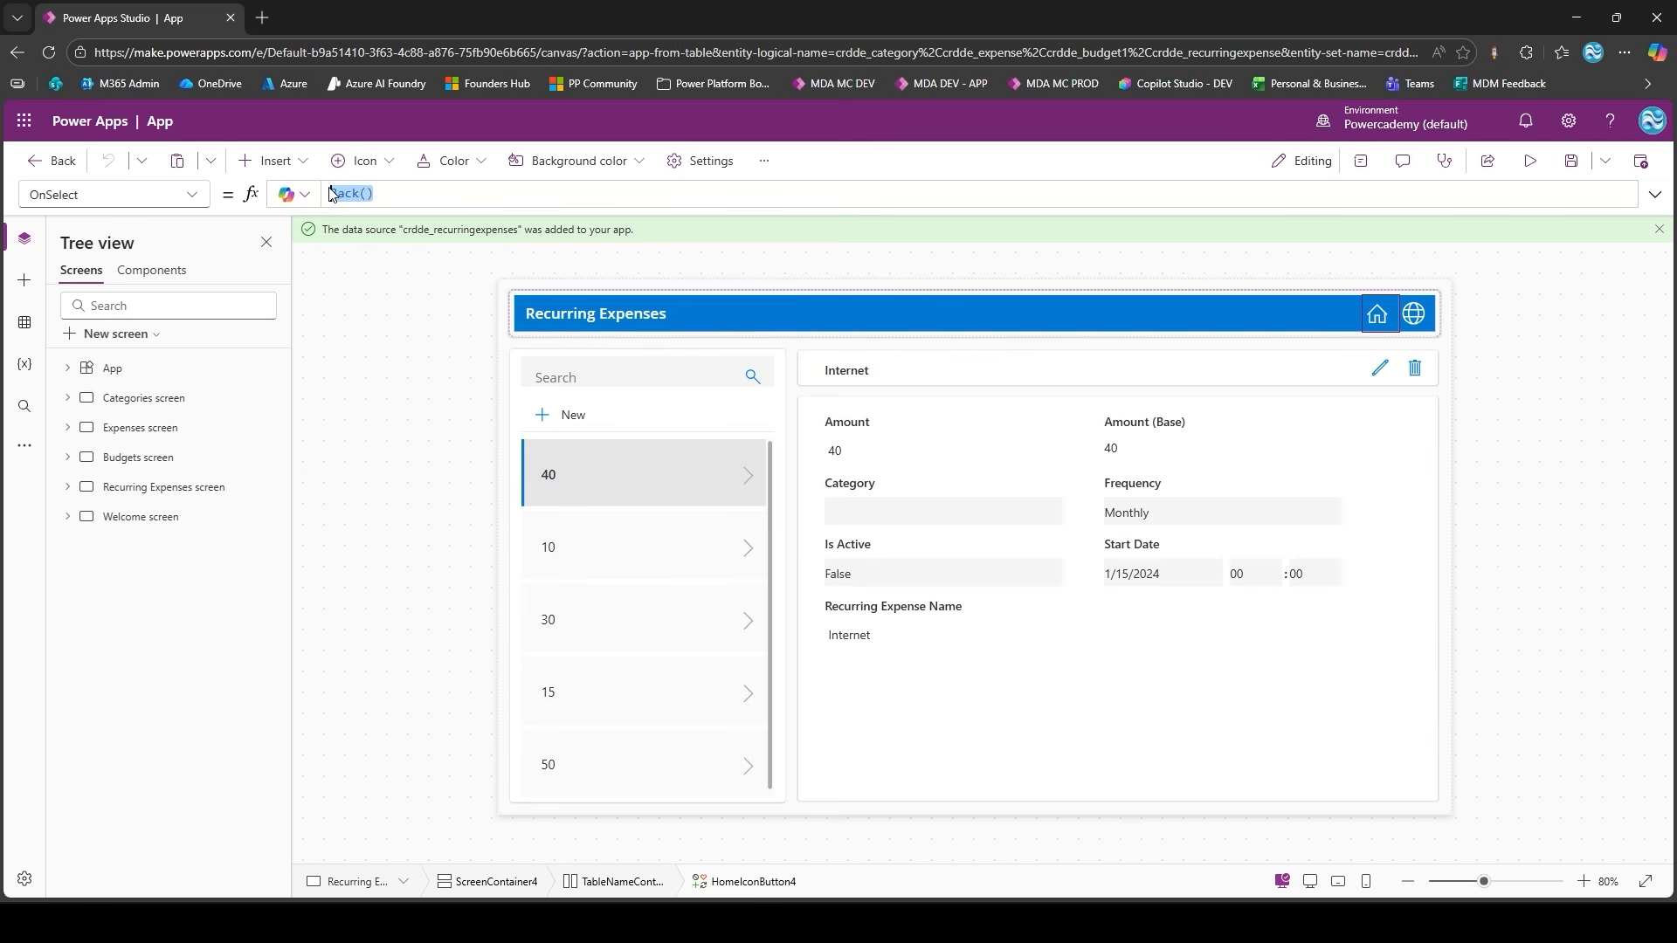
type("Navigate")
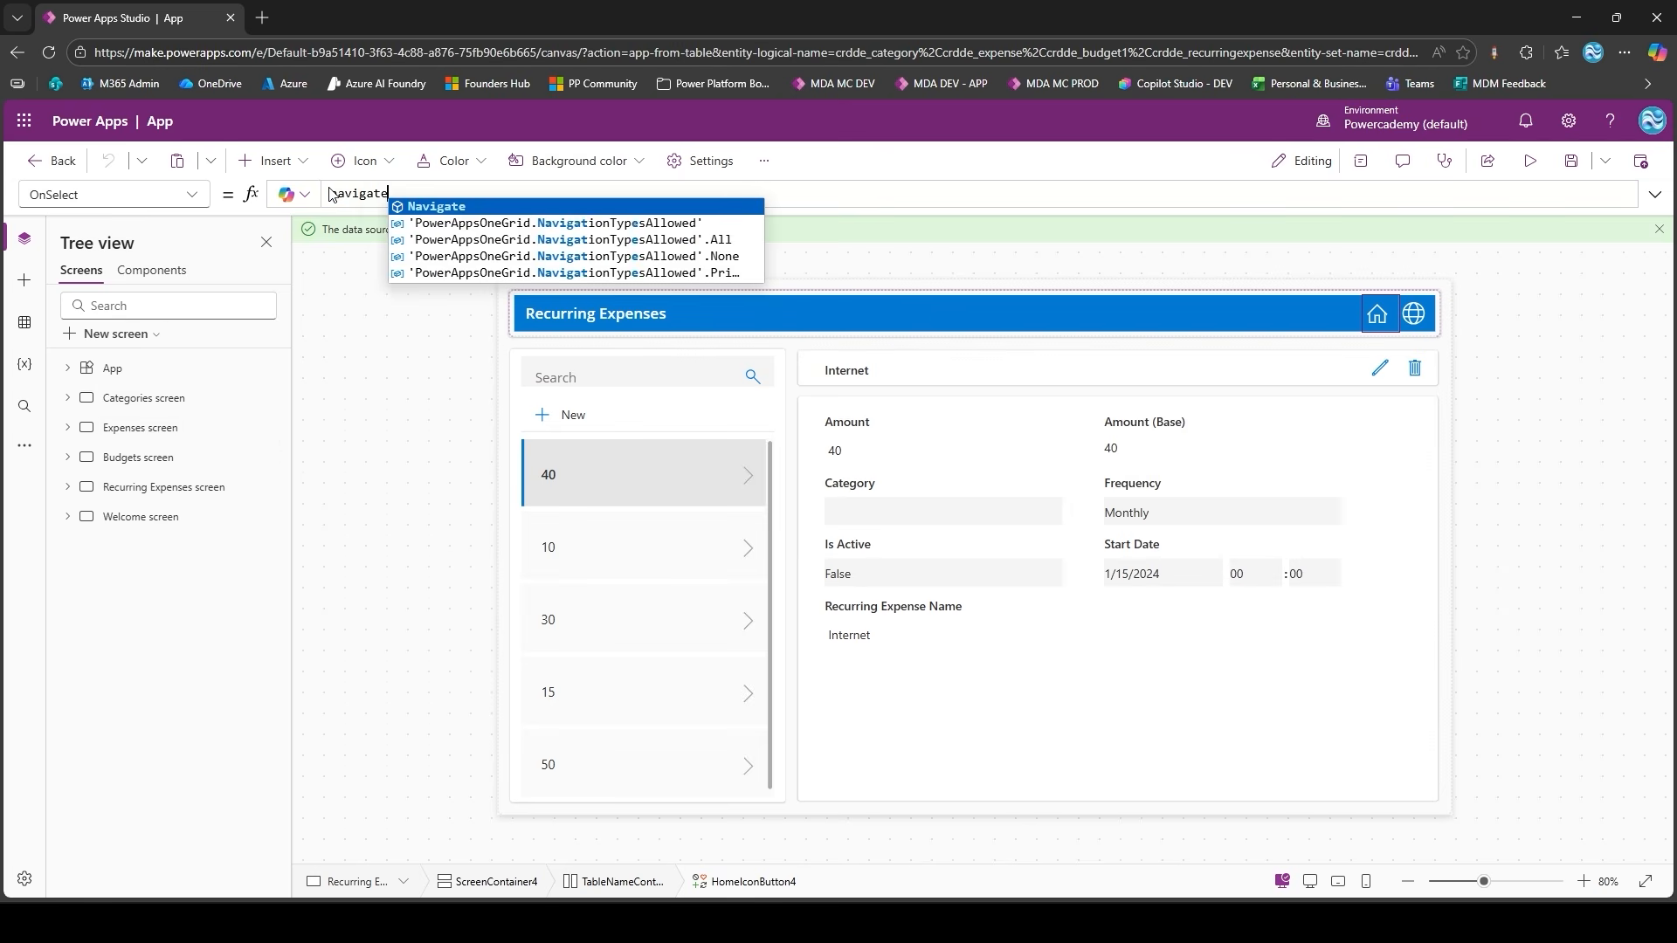
type("(welcome")
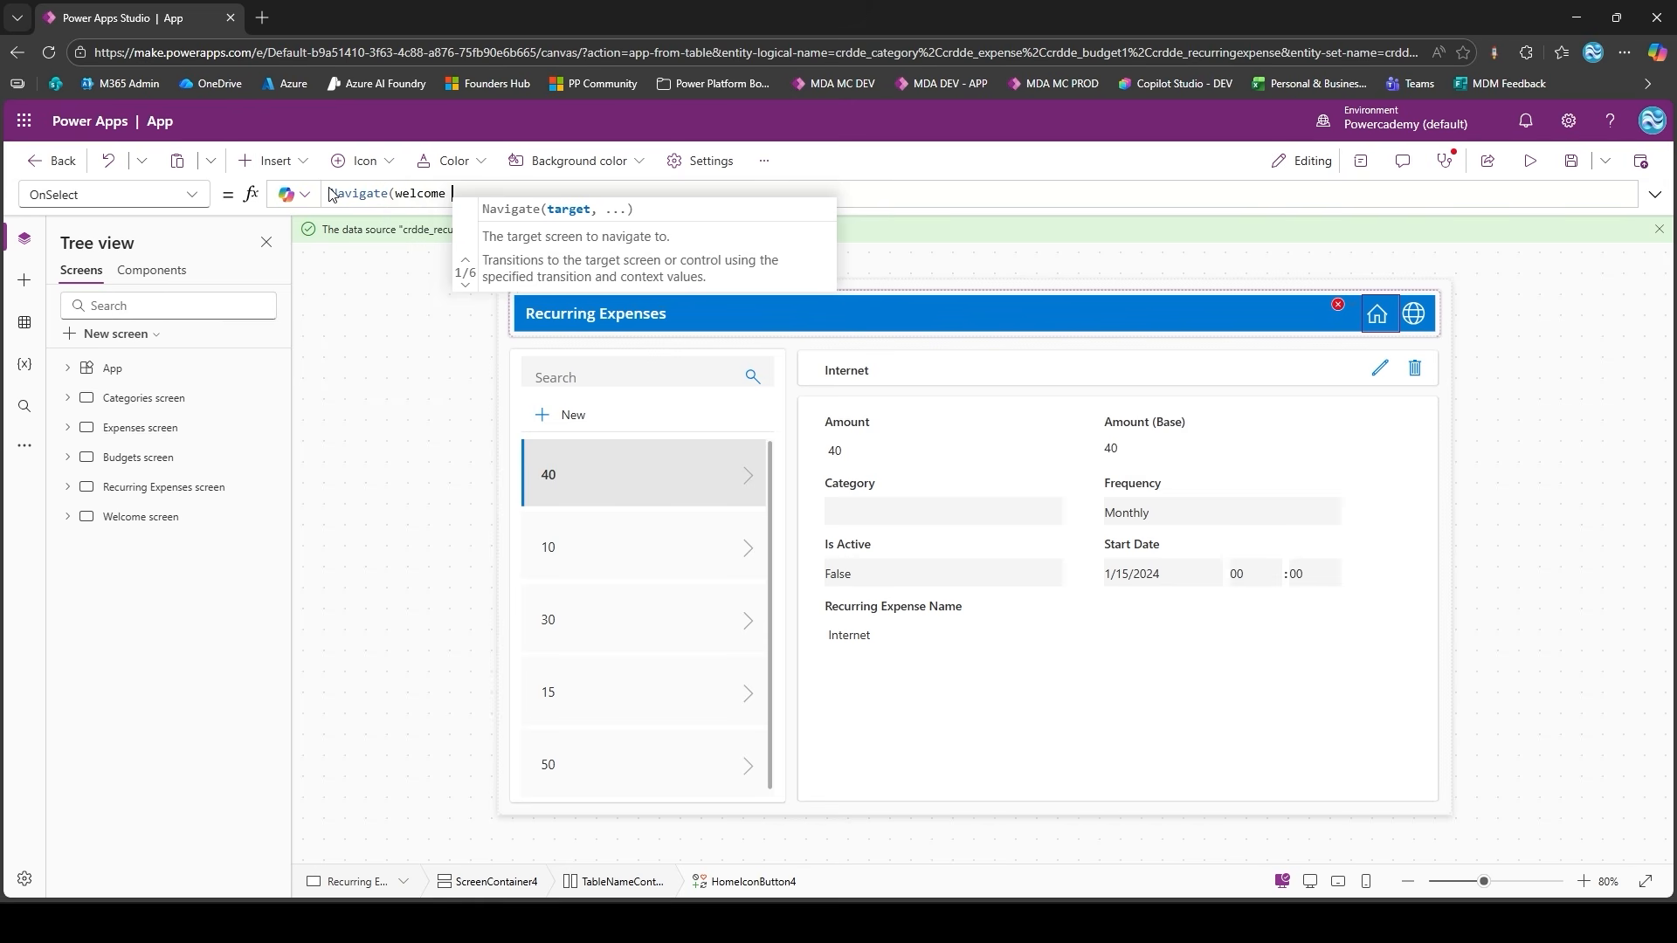
type(" sc")
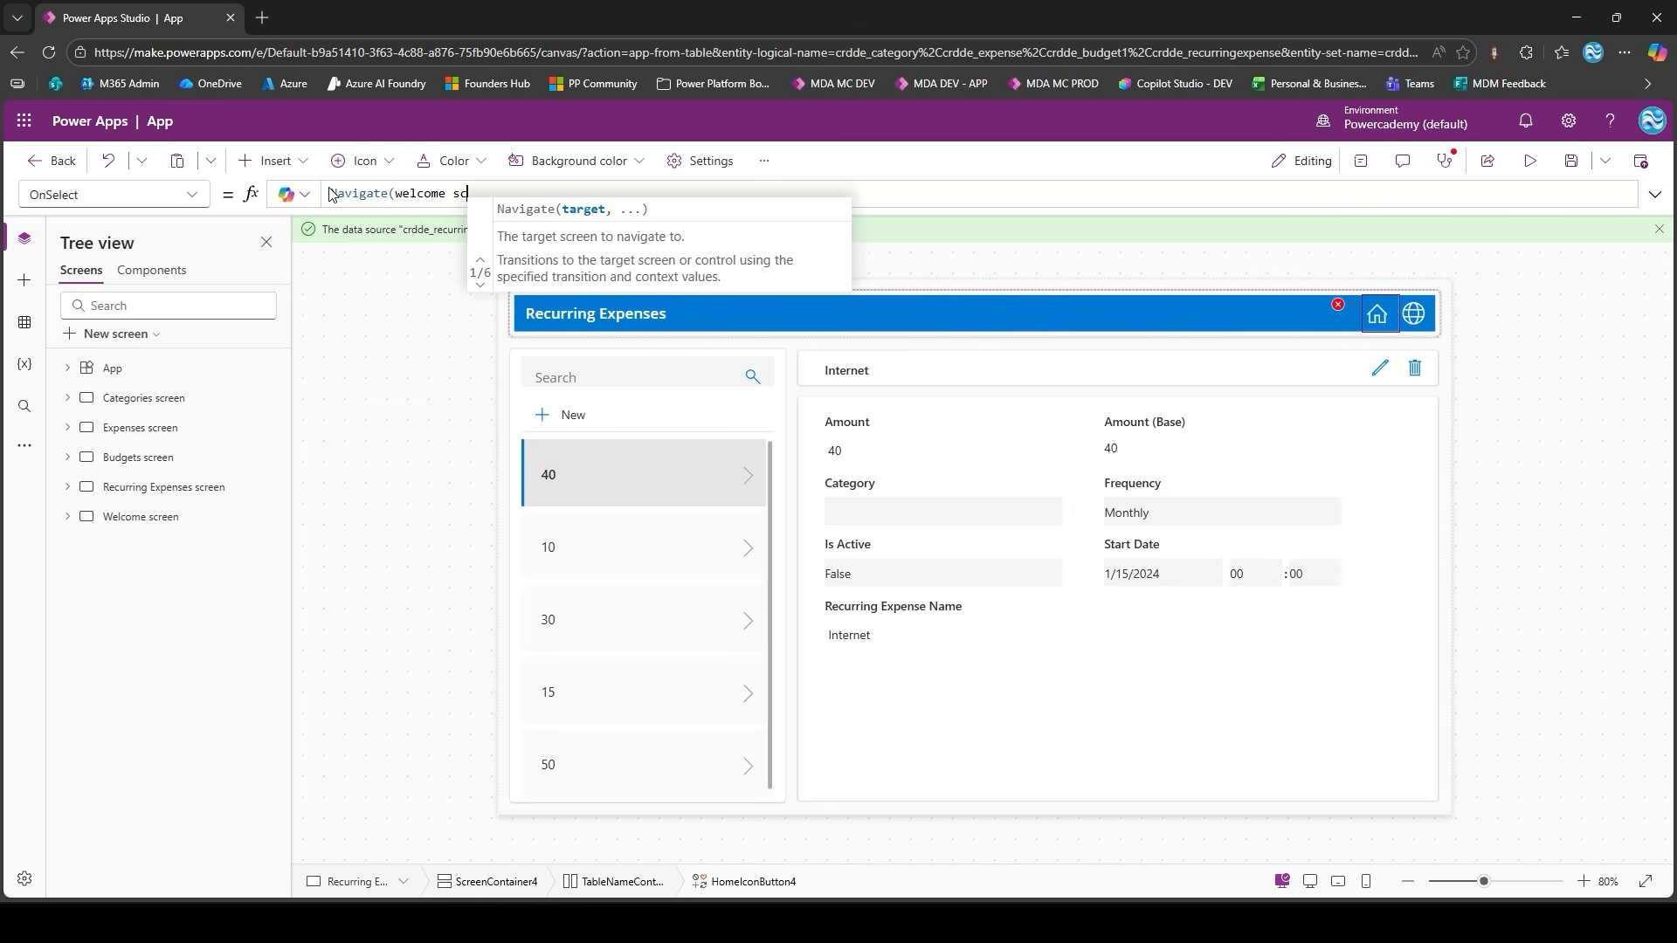
type("reen")
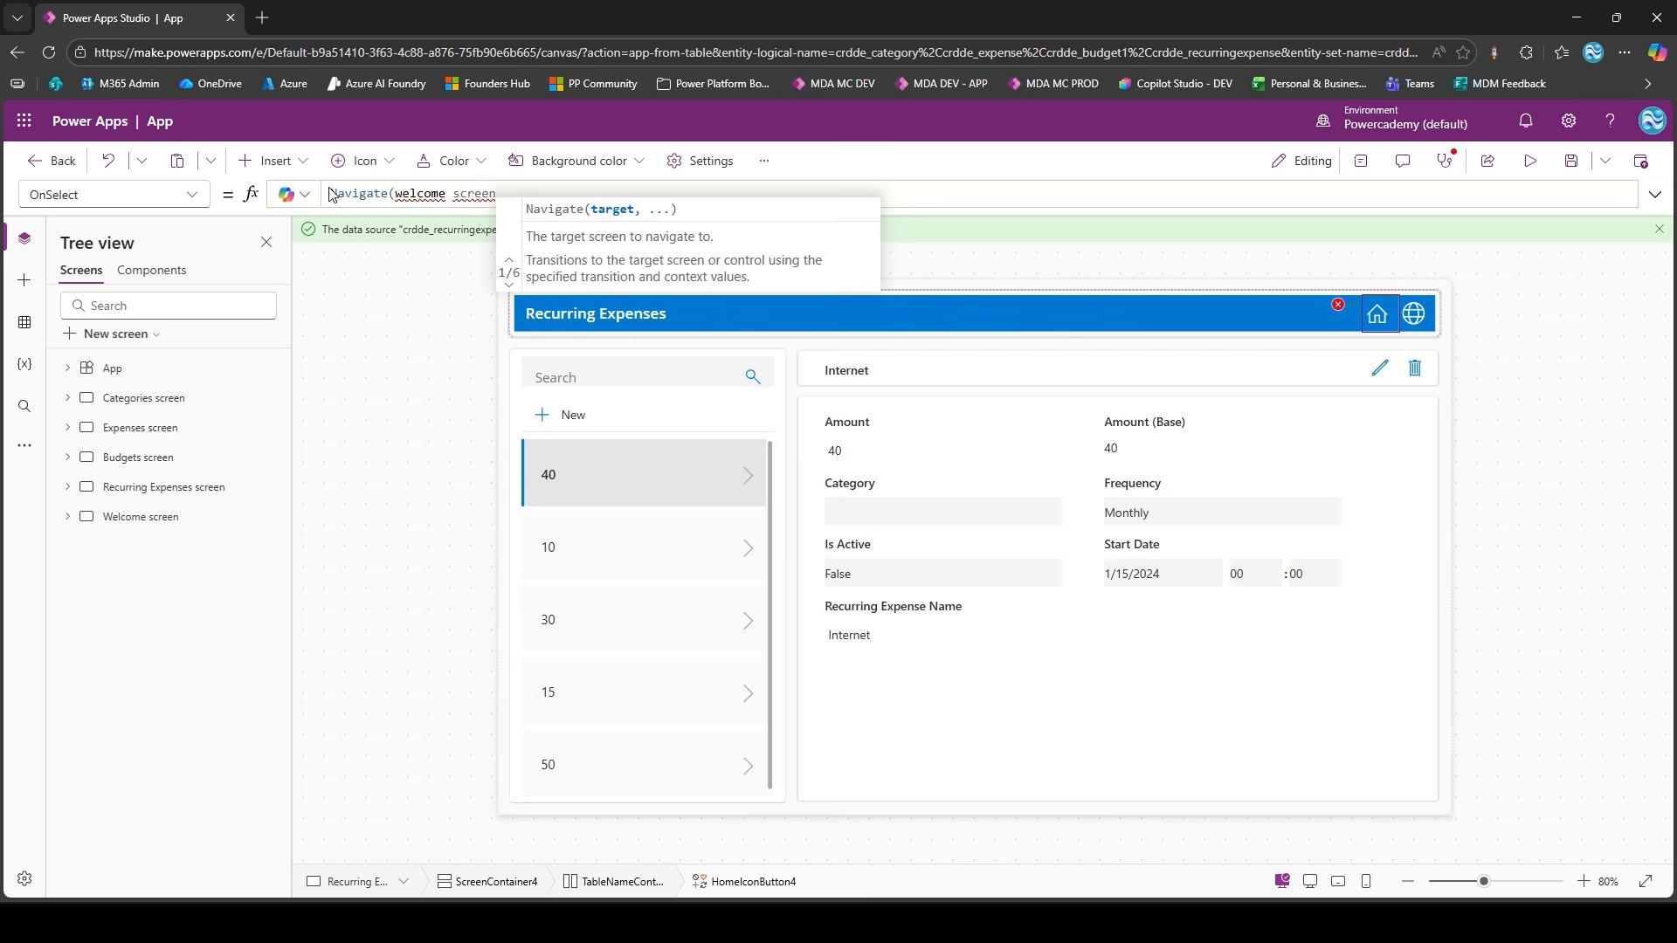
key("BackSpace")
key("BackSpace")
key("BackSpace")
key("BackSpace")
key("BackSpace")
key("BackSpace")
key("BackSpace")
key("BackSpace")
key("BackSpace")
key("BackSpace")
key("BackSpace")
key("BackSpace")
key("BackSpace")
key("BackSpace")
type("We")
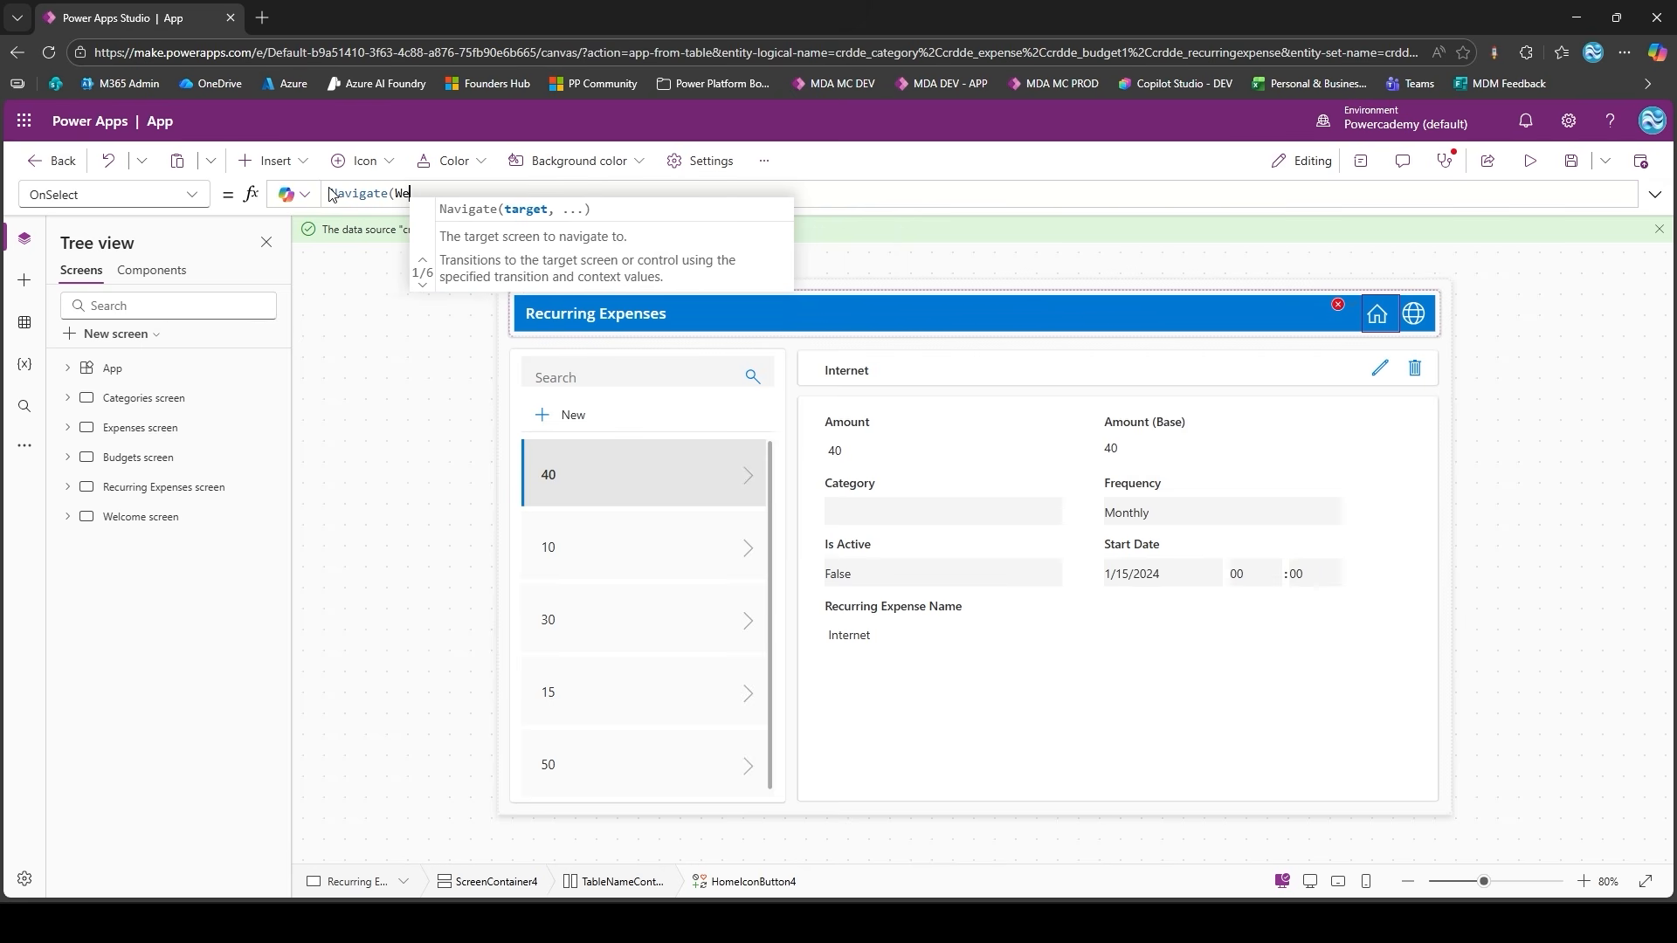
type("lcome")
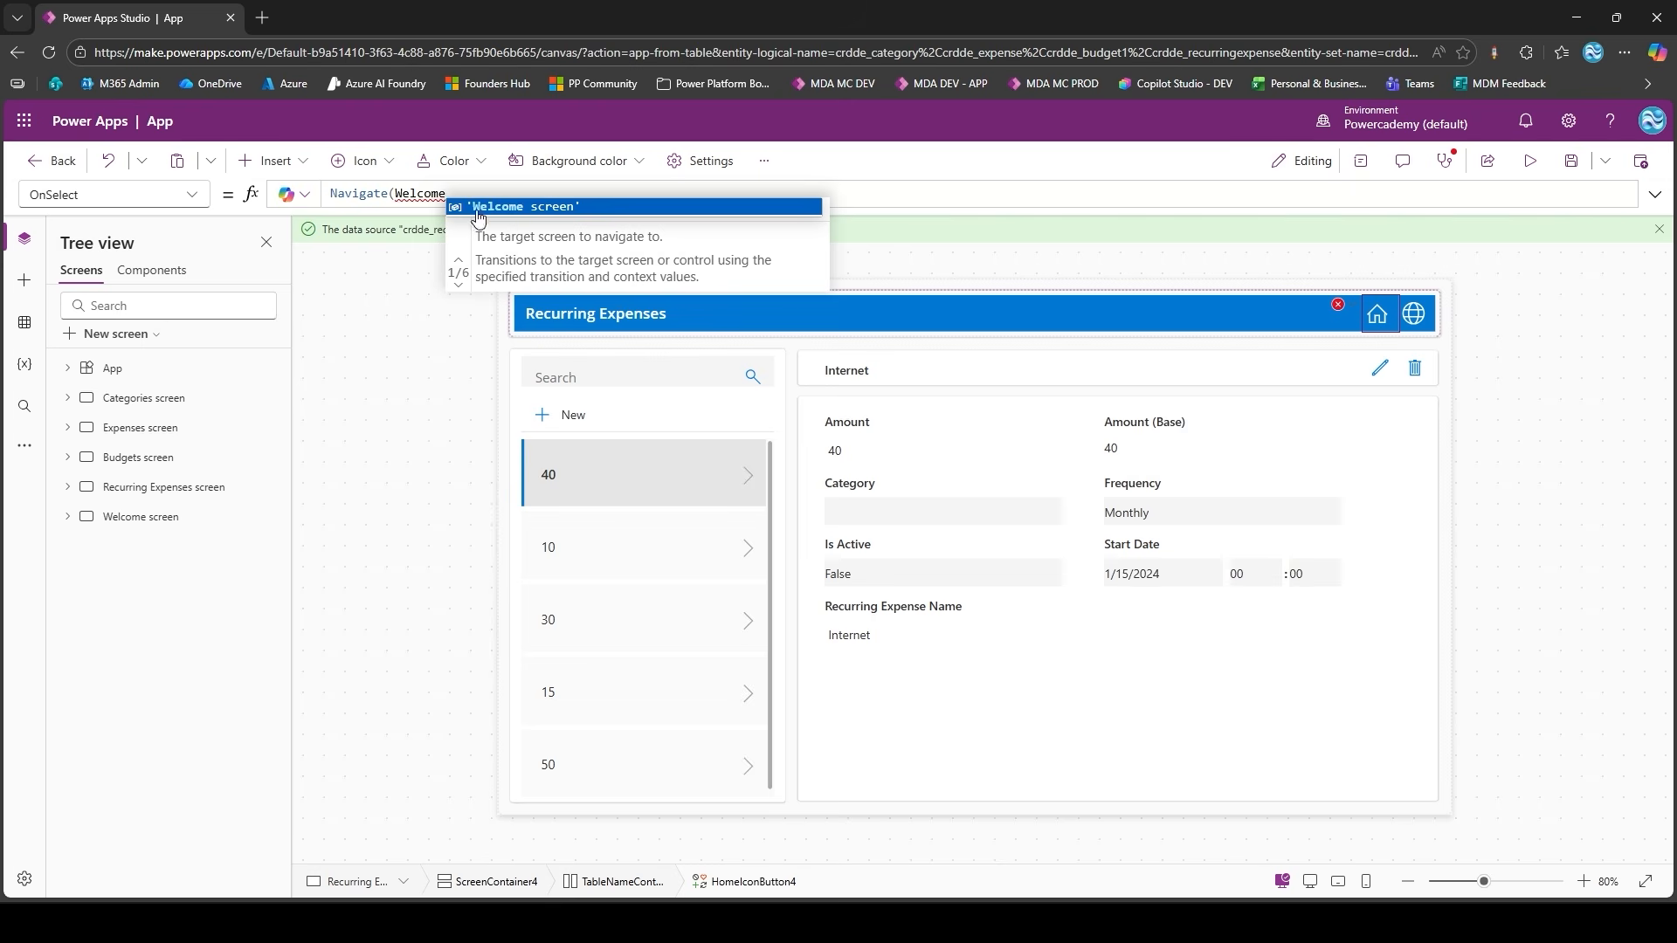
left_click(550, 213)
type(")")
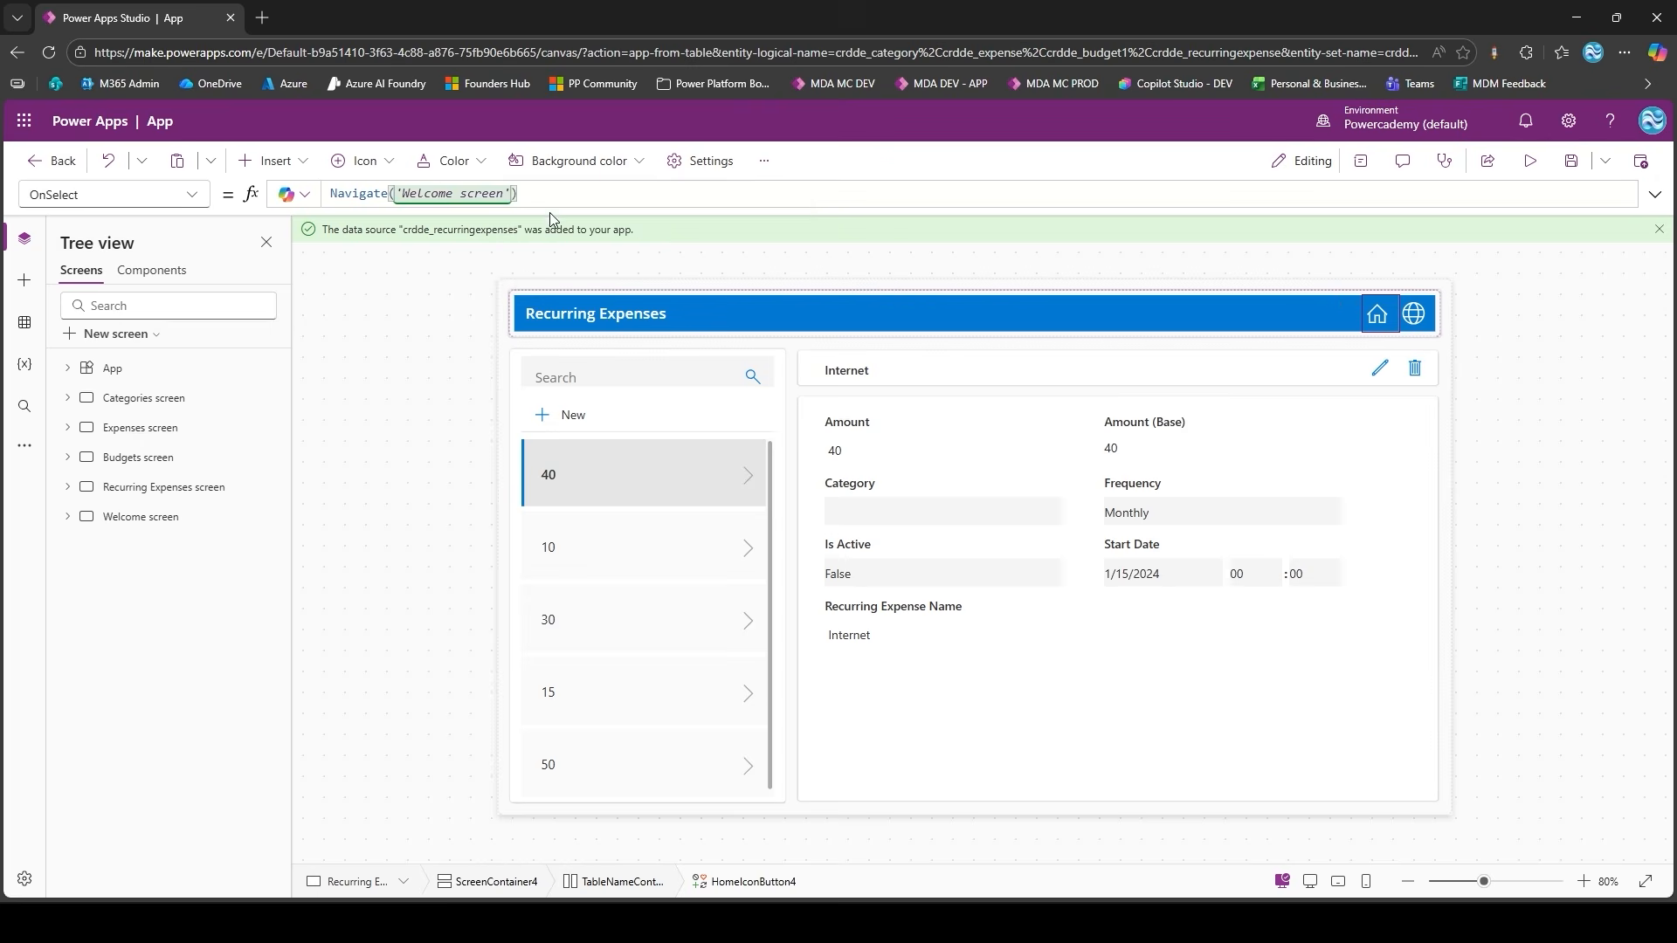
left_click(419, 313)
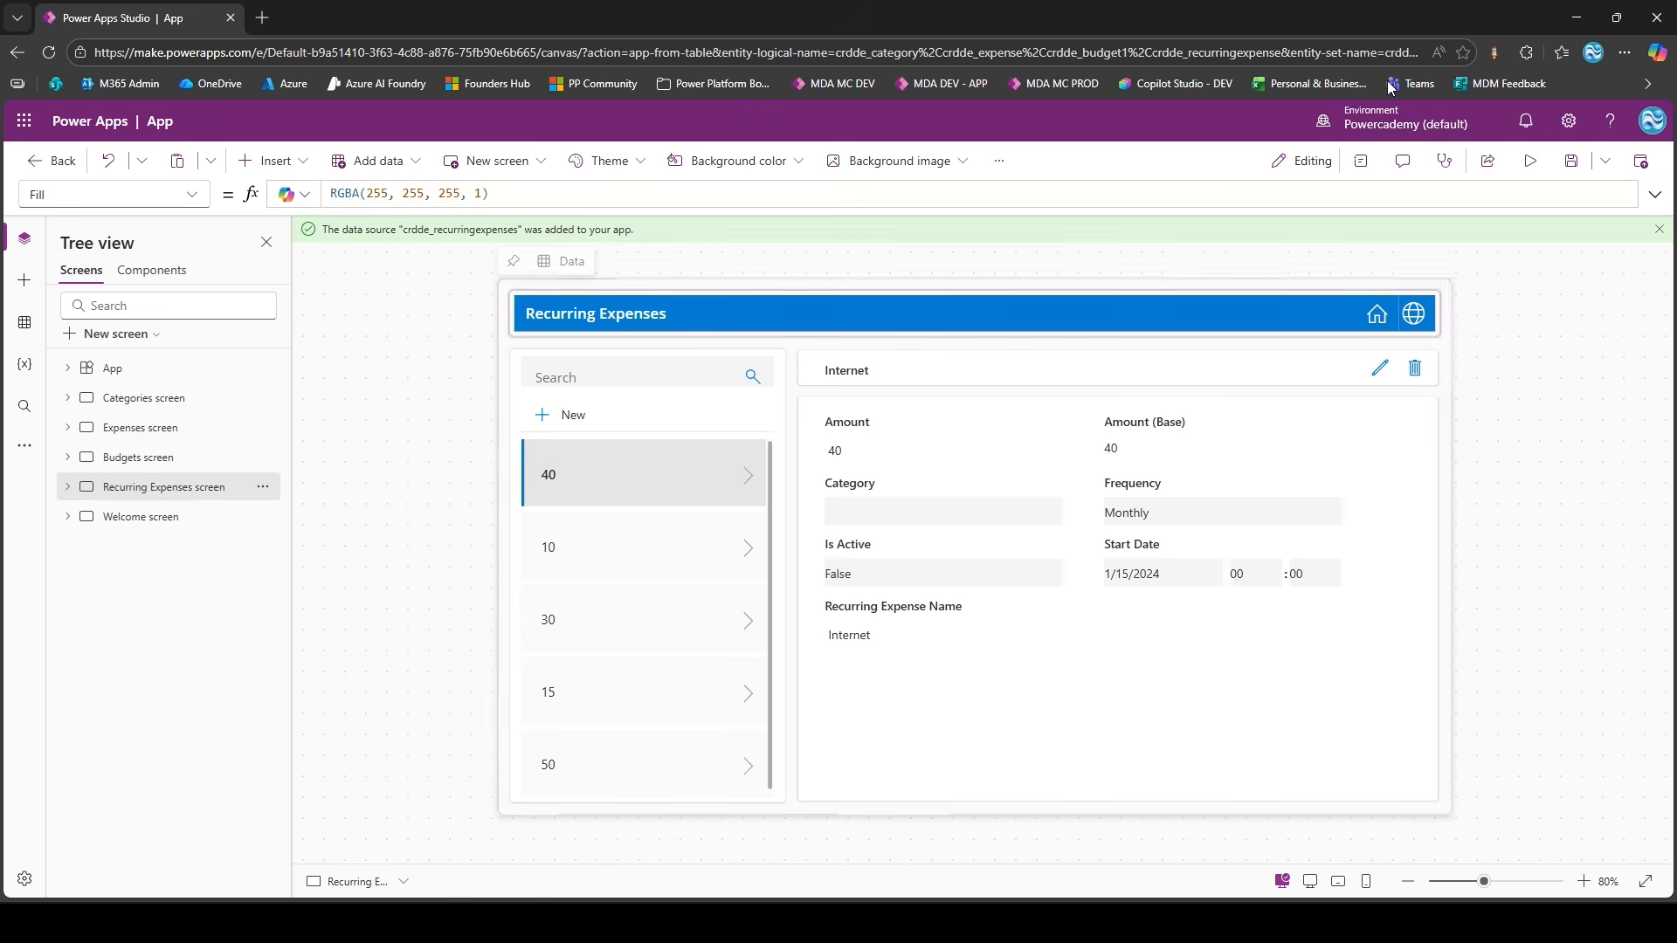
- Preview the Recurring Expenses screen, test its home icon and return to editing
left_click(1530, 160)
left_click(1581, 235)
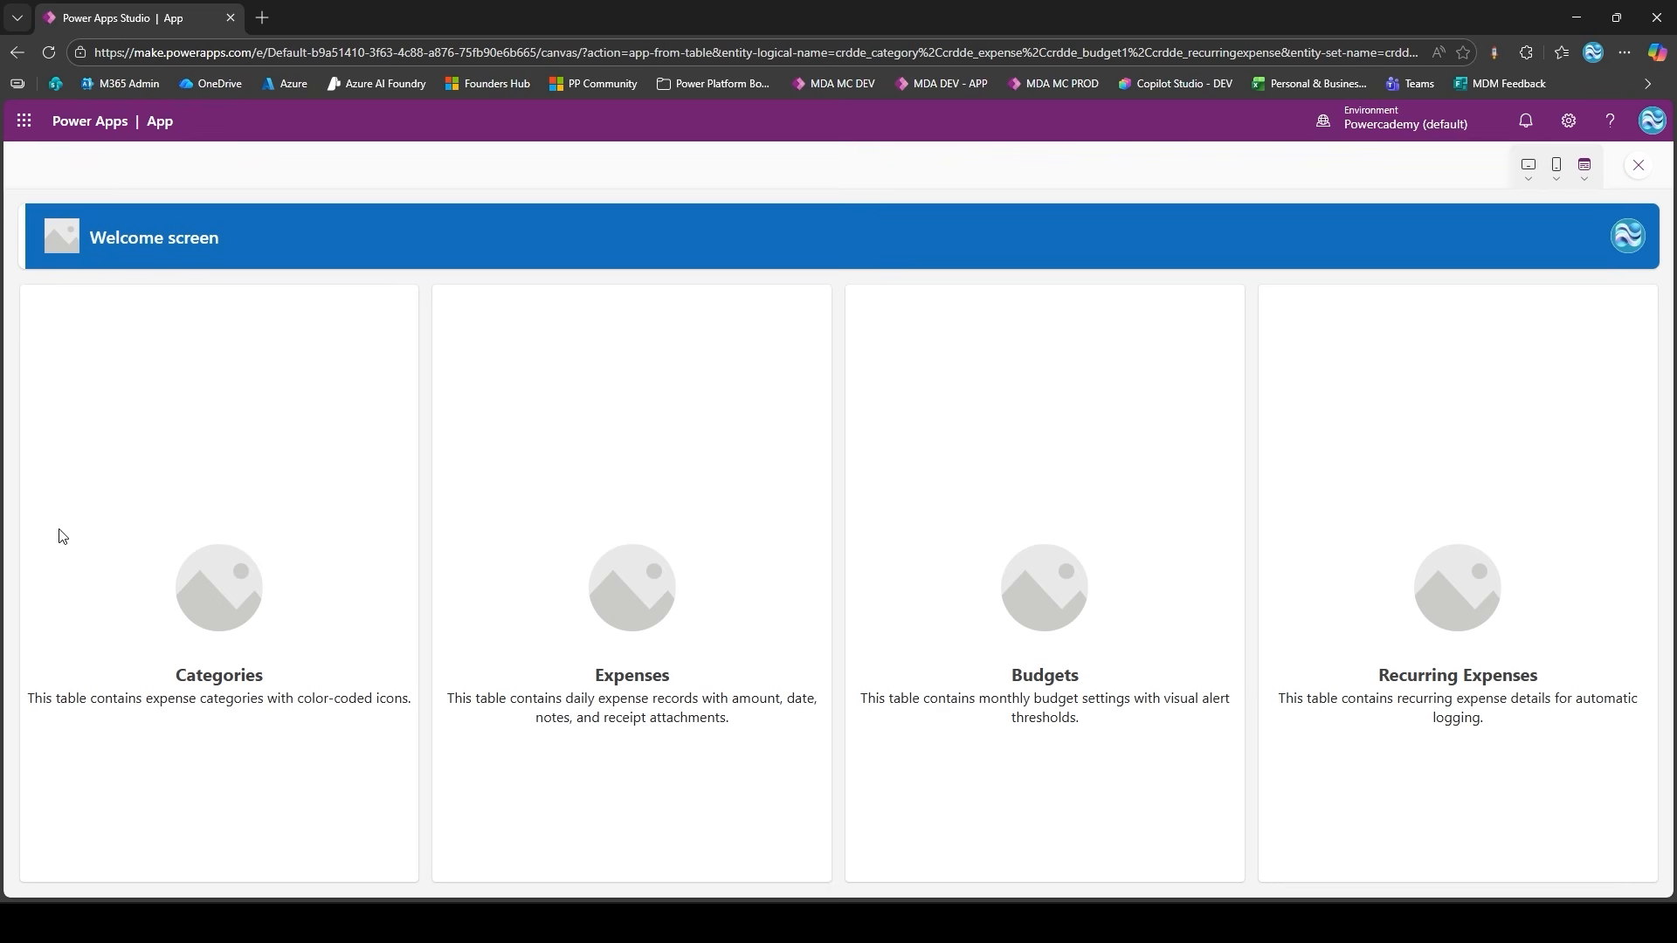
left_click(1639, 166)
left_click(1065, 587)
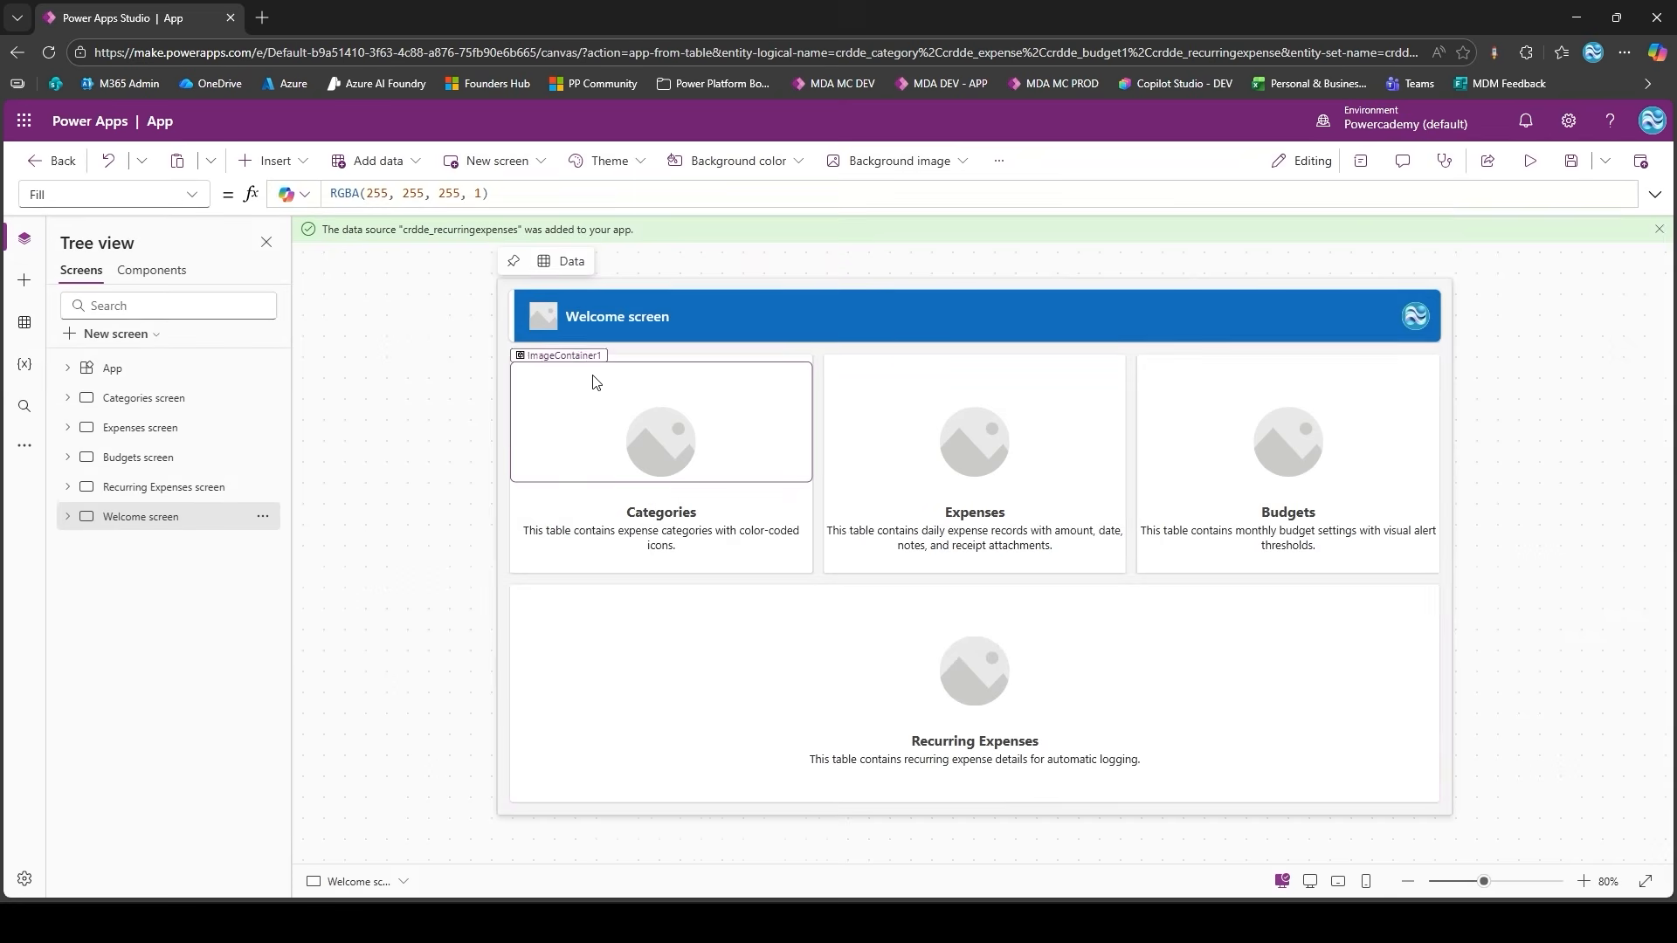
- Inspect the Categories image and the Categories and Expenses button formulas on the Welcome screen
left_click(661, 432)
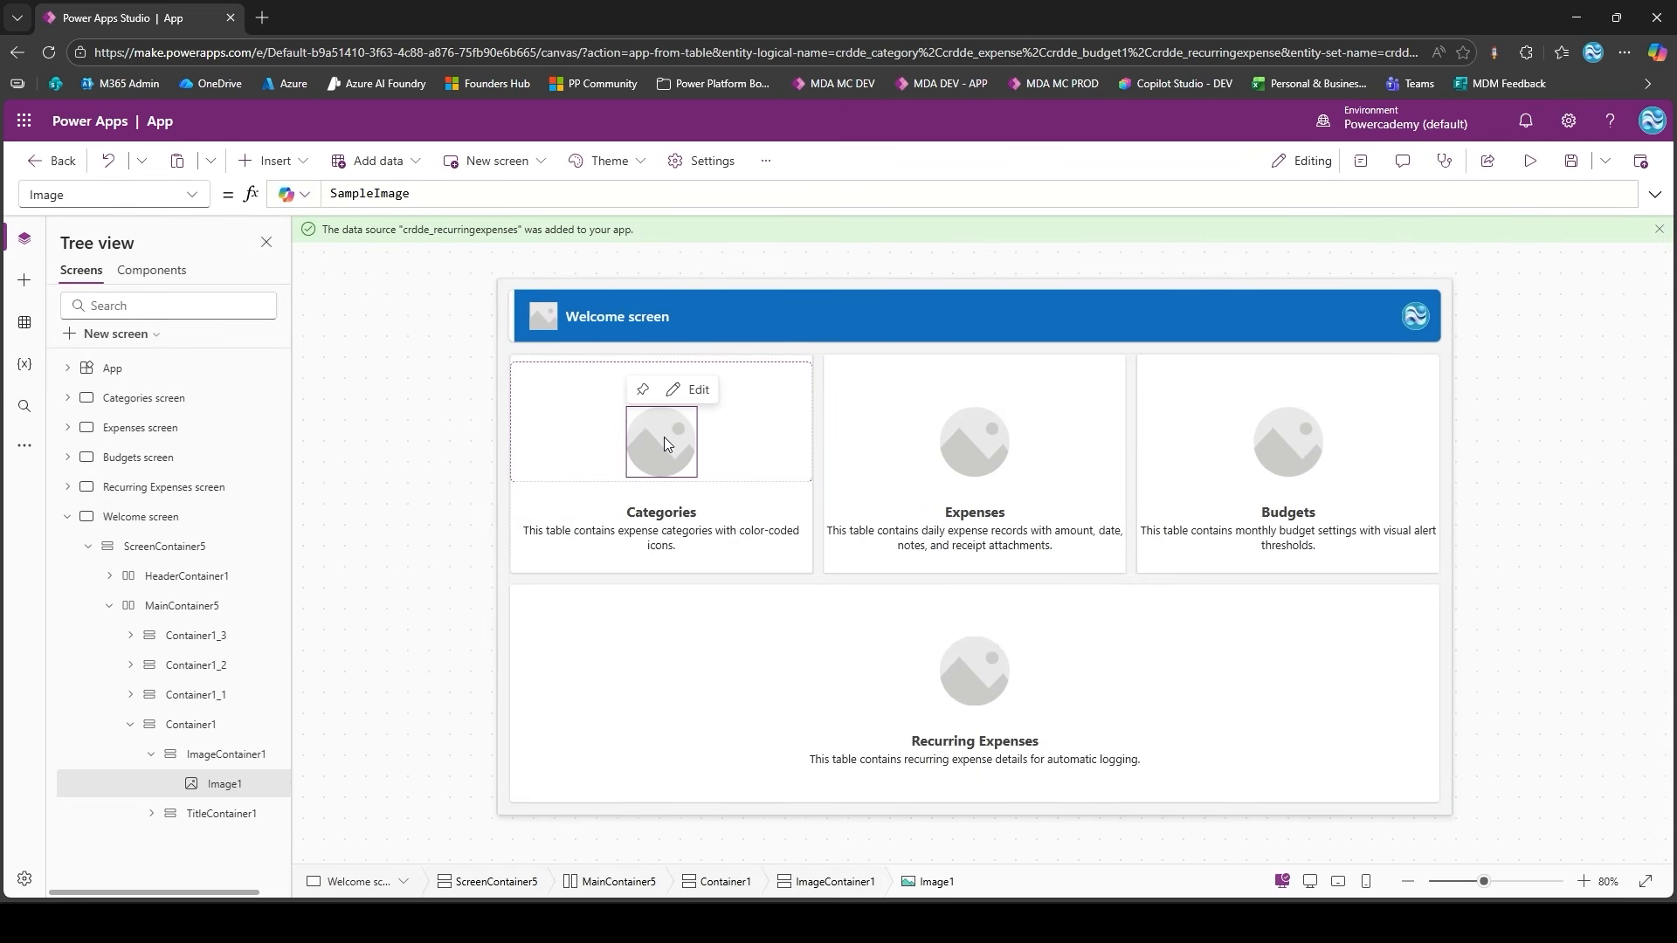
left_click(747, 435)
left_click(772, 521)
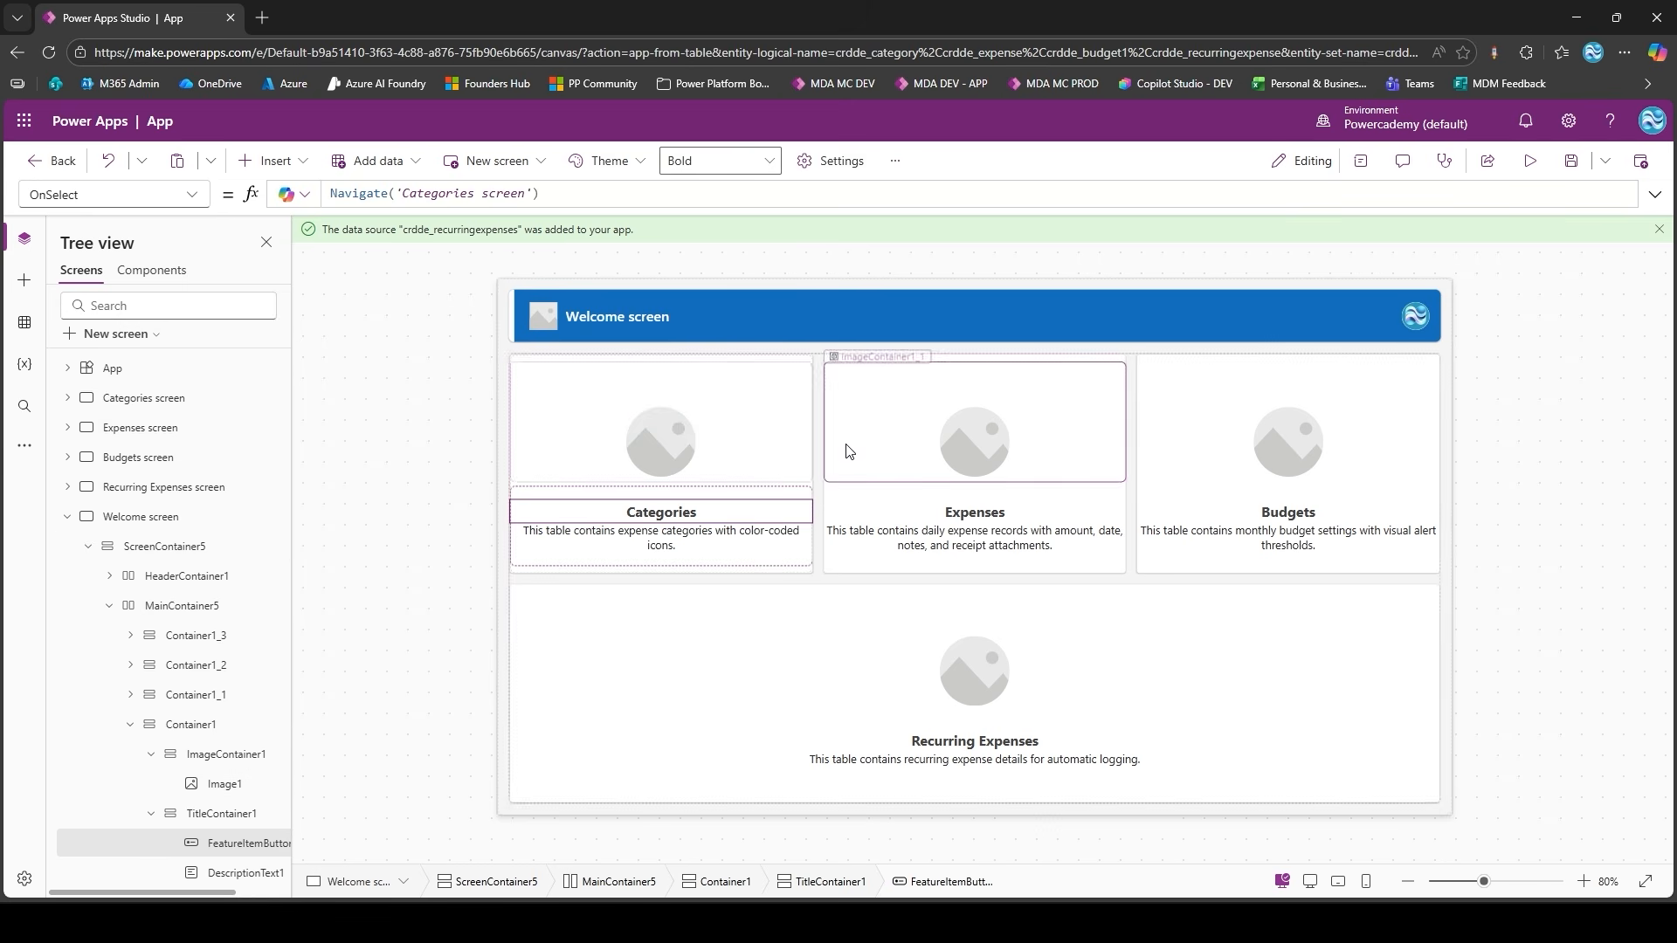
left_click(946, 451)
left_click(904, 516)
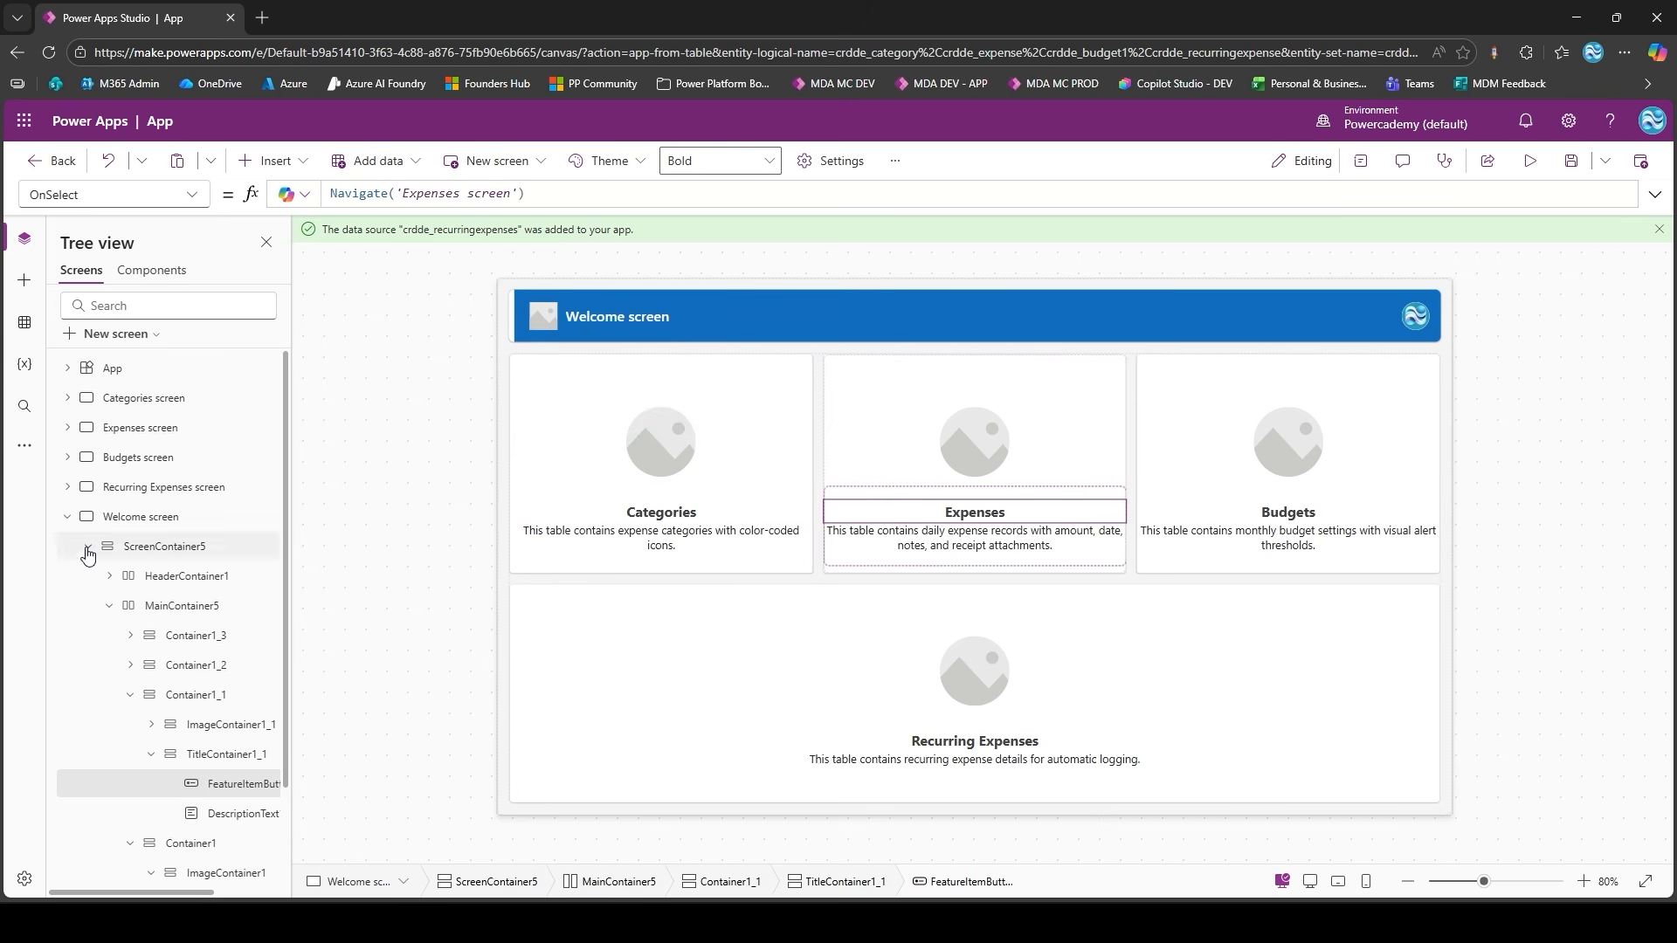
- Insert a button on the Categories screen and enlarge it across the empty part of the record details area
left_click(68, 516)
left_click(144, 398)
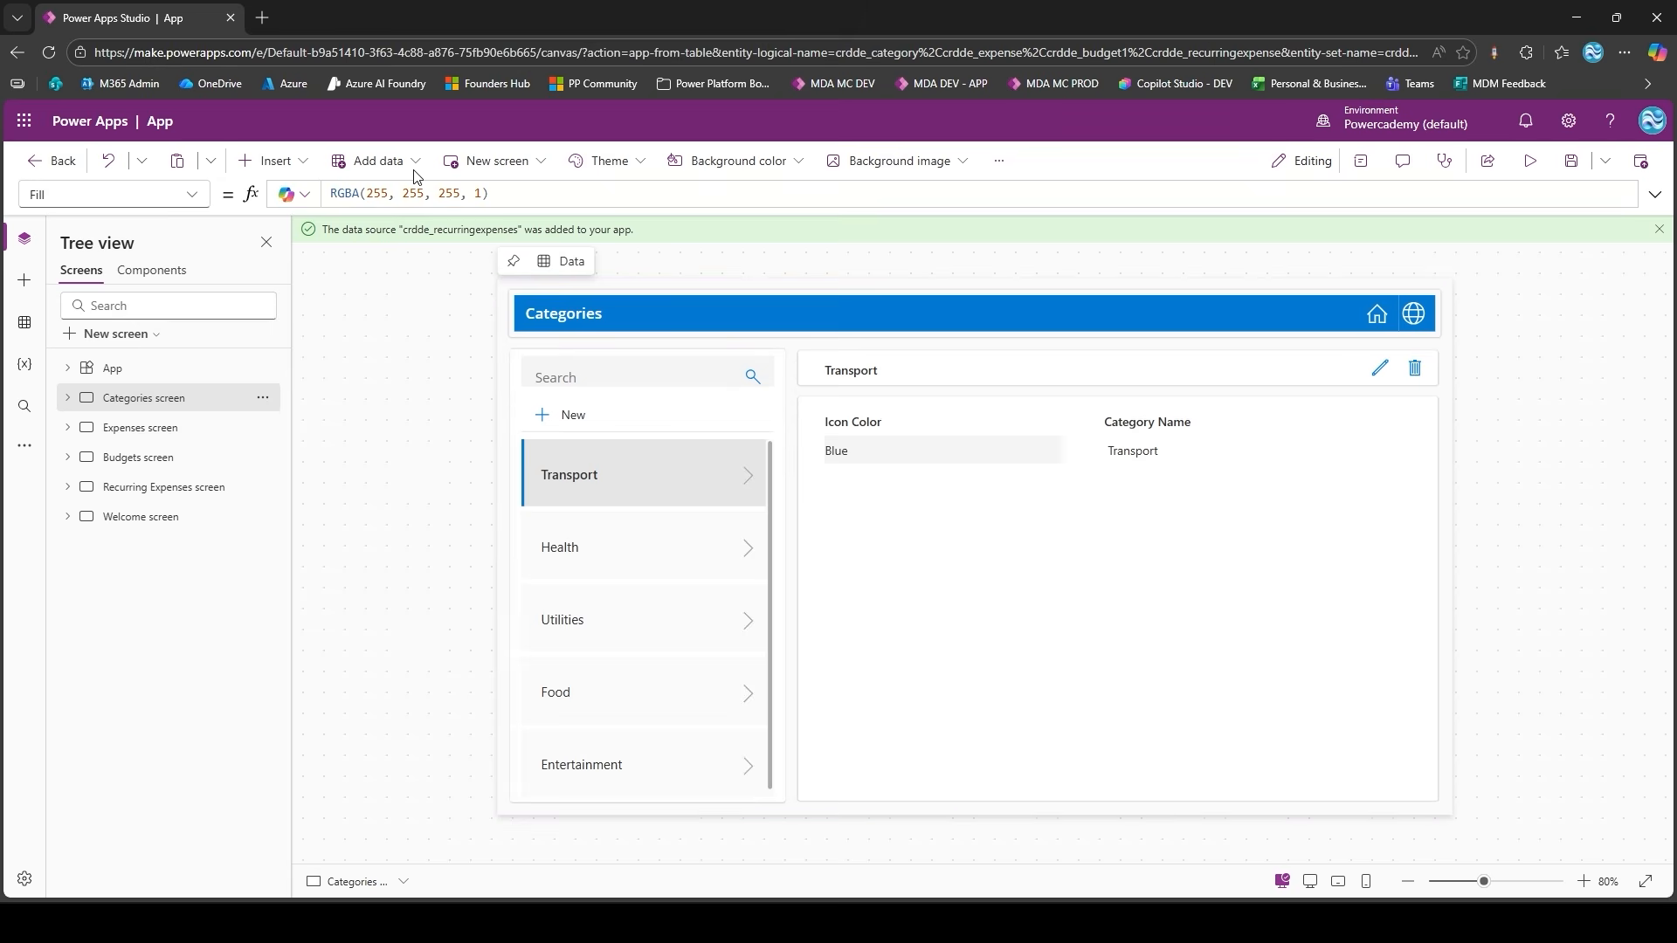
left_click(297, 162)
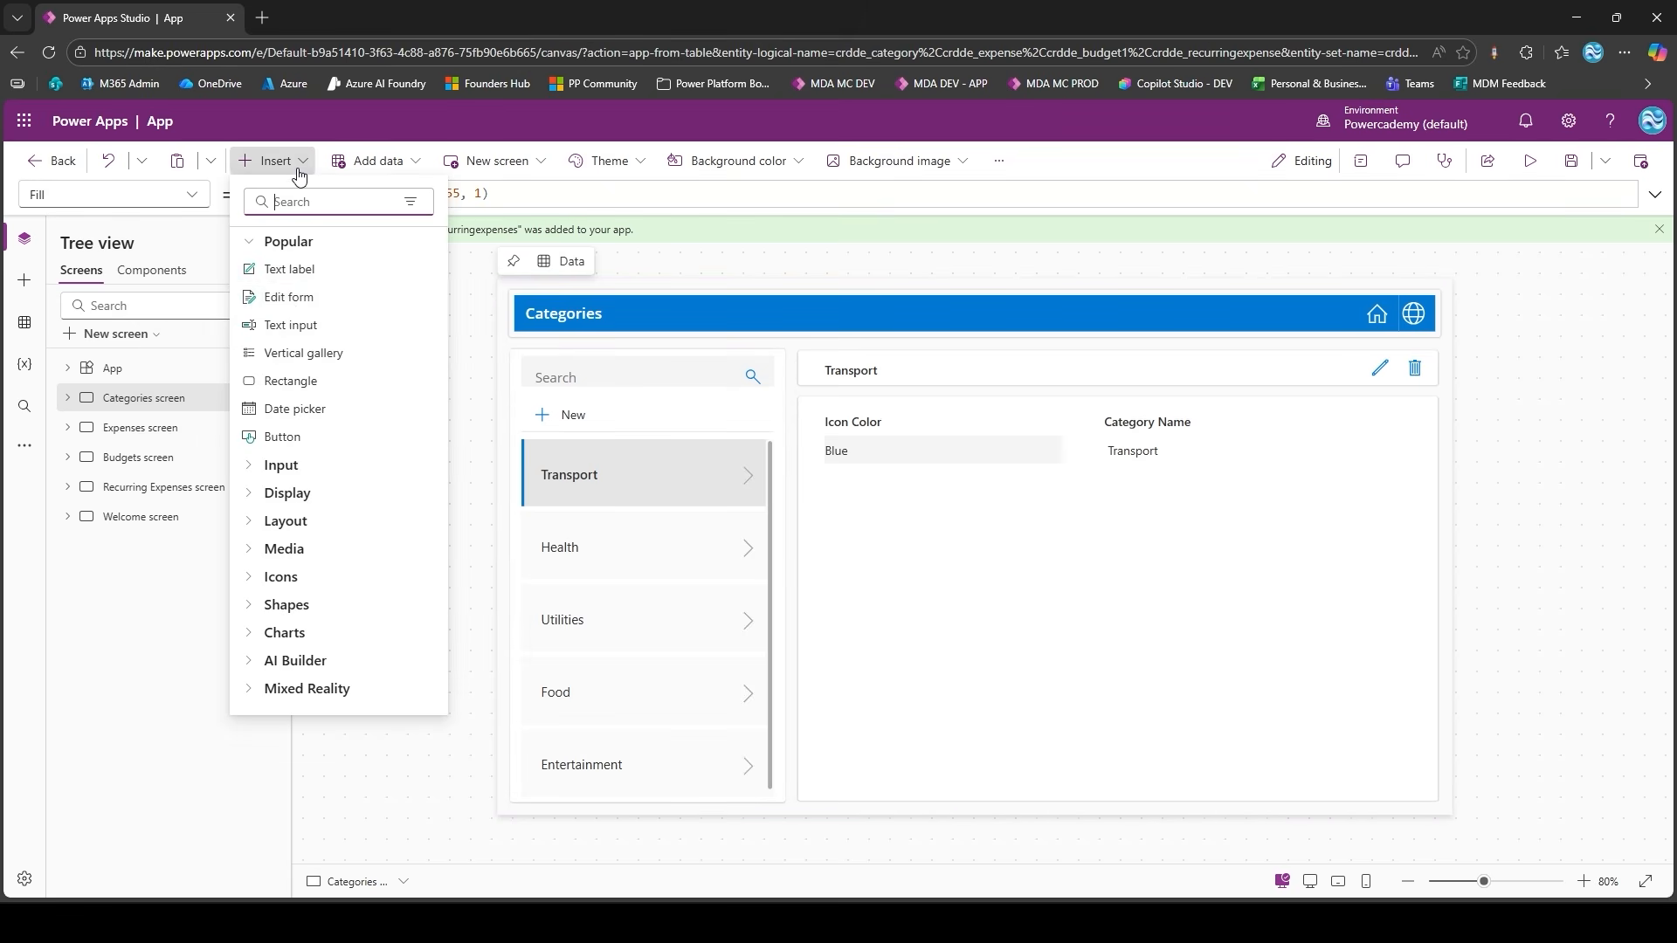
left_click(300, 439)
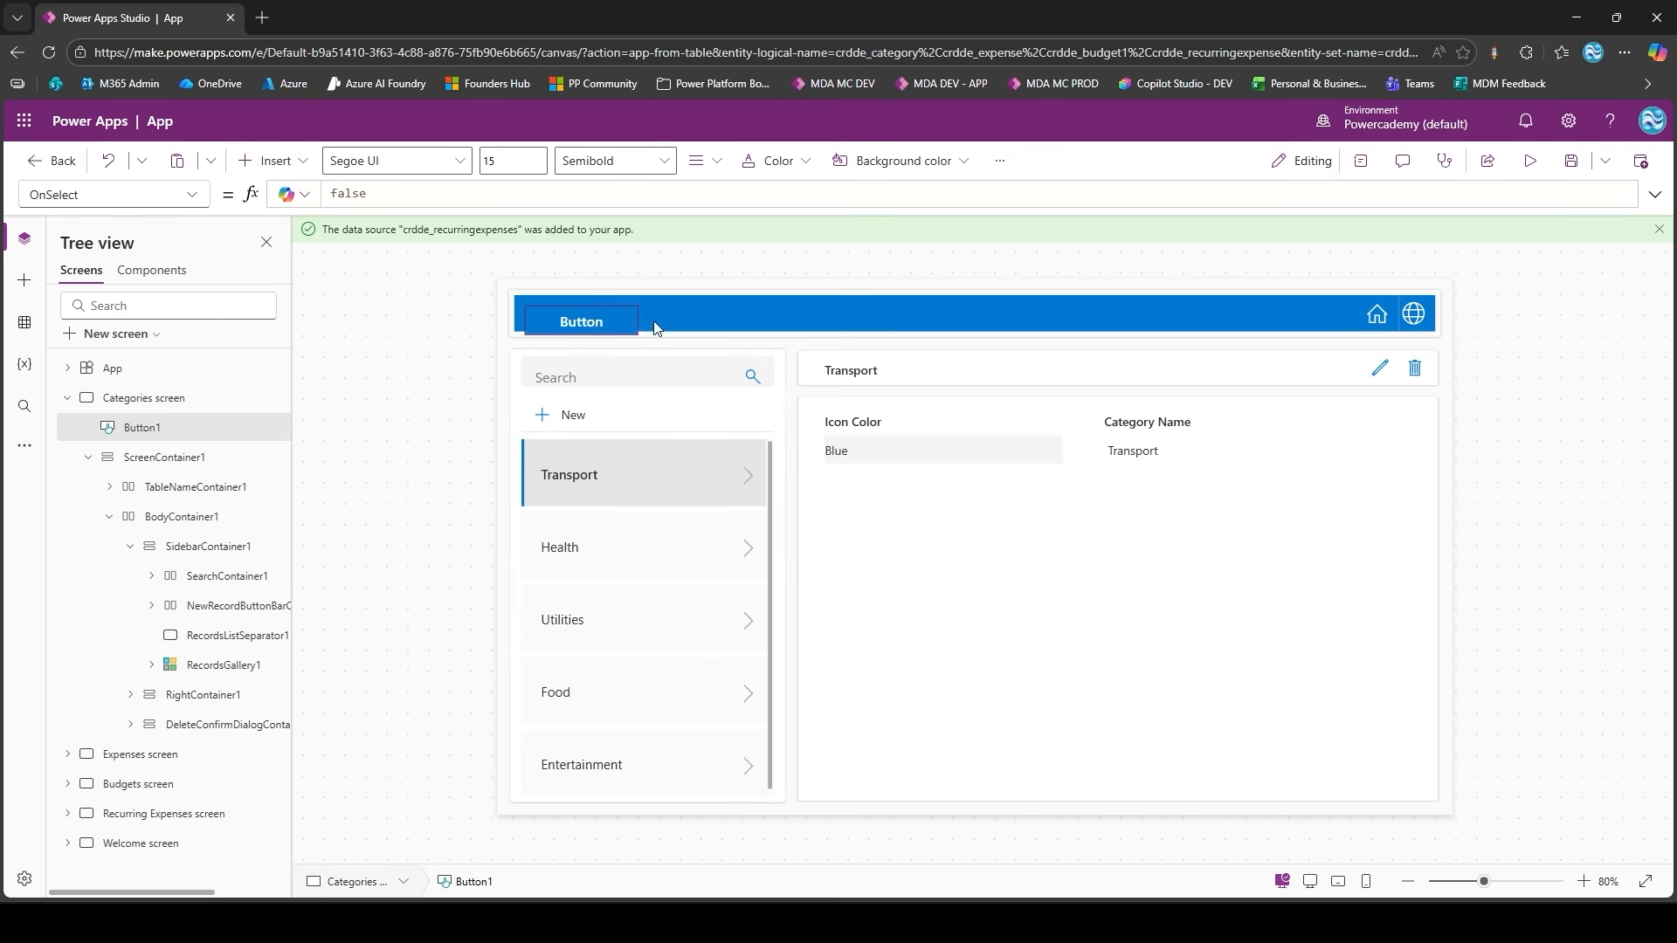
left_click_drag(647, 336, 1340, 714)
left_click(1537, 648)
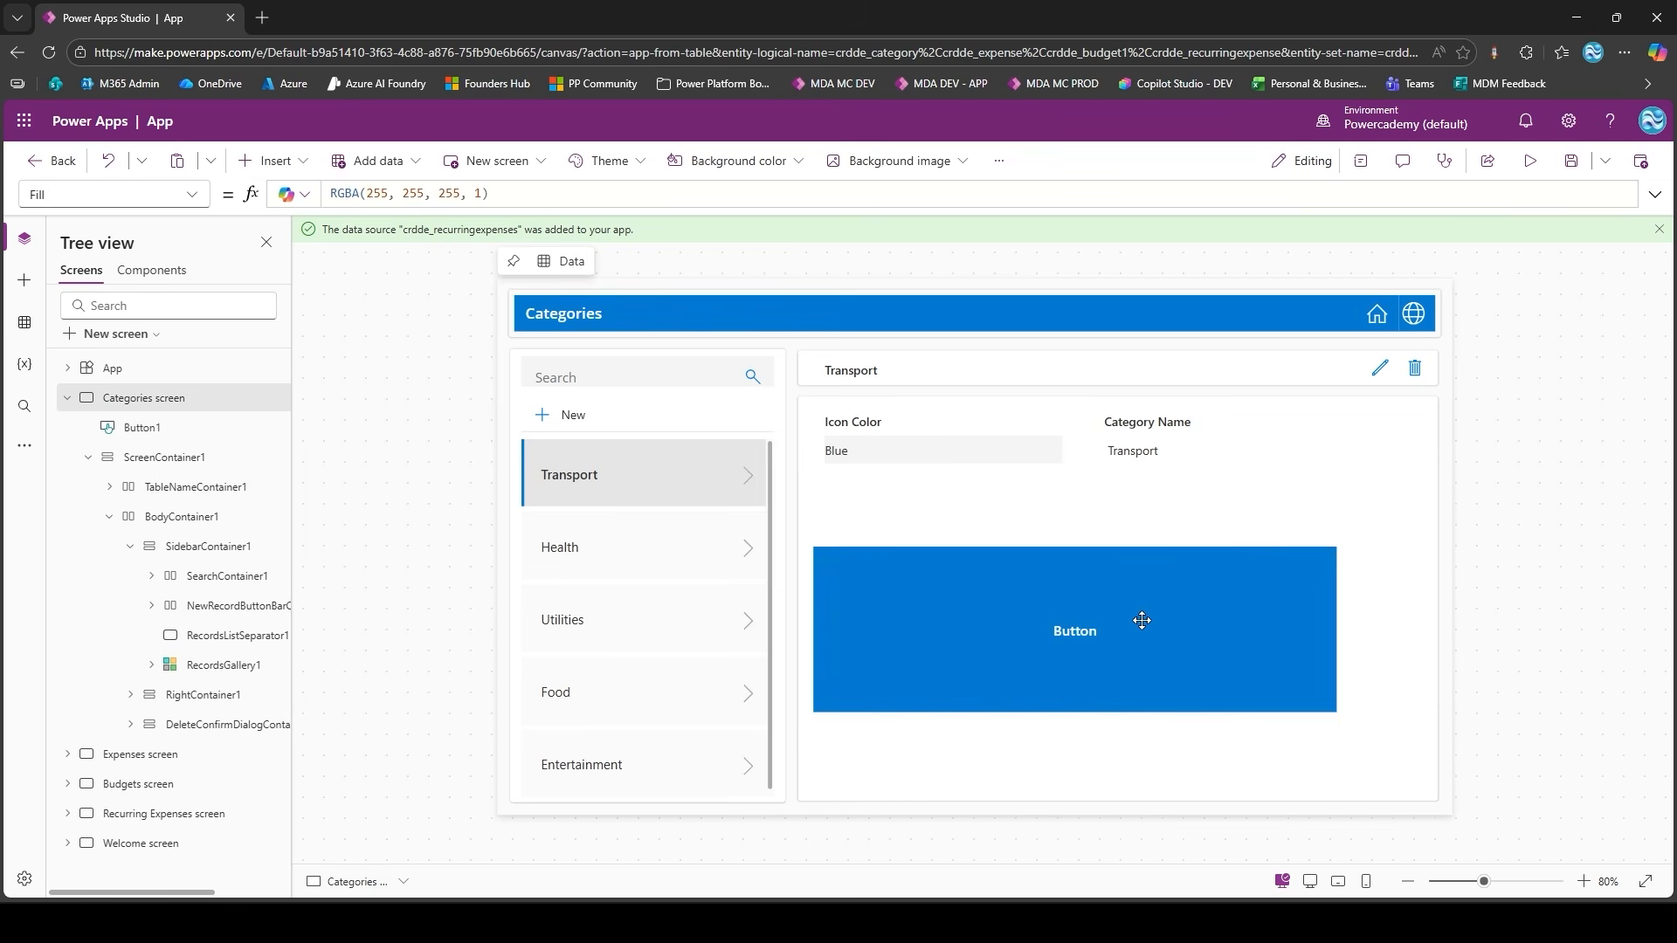
- Move the button to the upper-left corner of the Categories screen and enlarge it to cover the whole screen
left_click_drag(1142, 621, 808, 352)
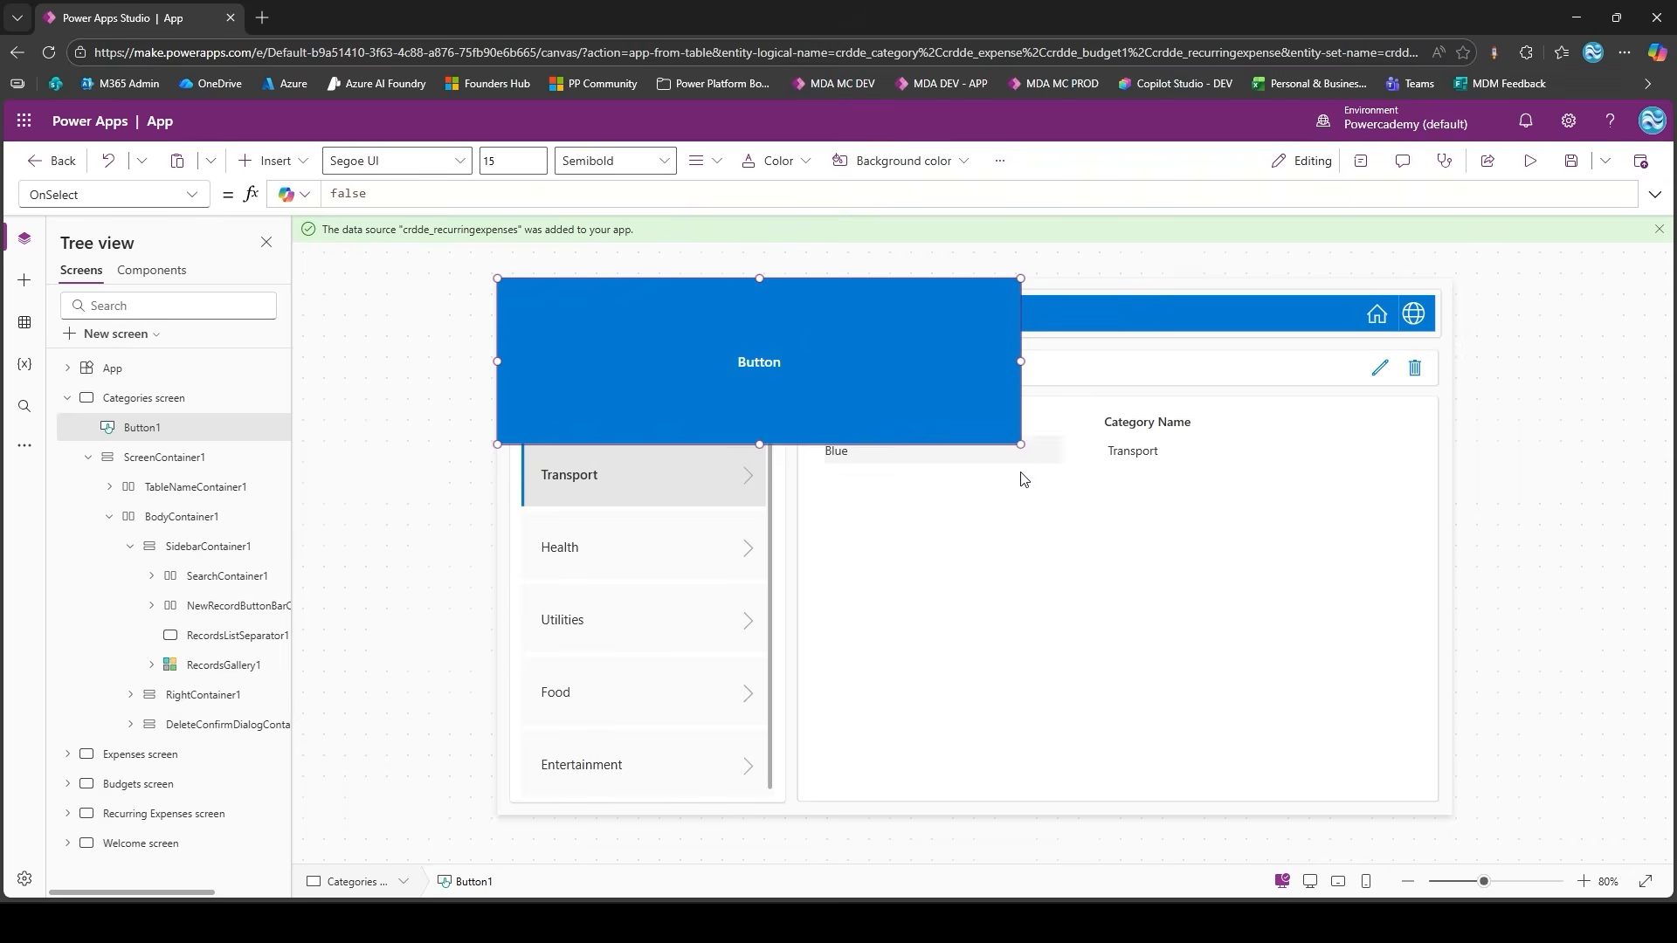
left_click_drag(1021, 444, 1531, 831)
left_click(1554, 442)
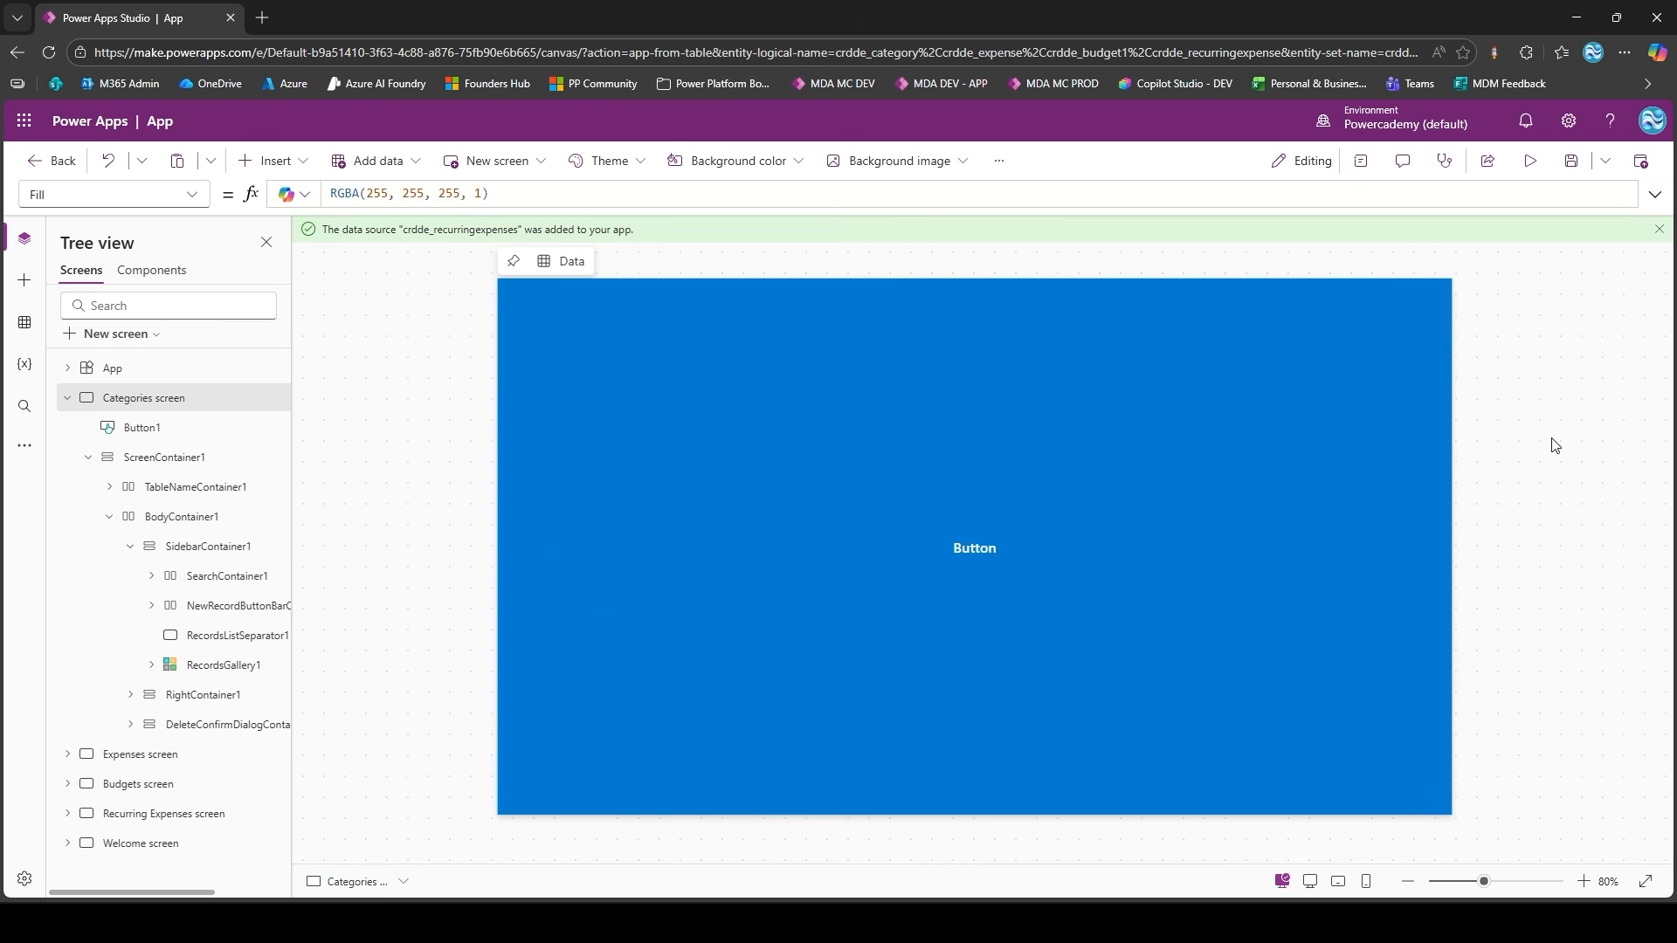
- Preview the Categories screen with the oversized button, return to editing and delete the button
left_click(1530, 161)
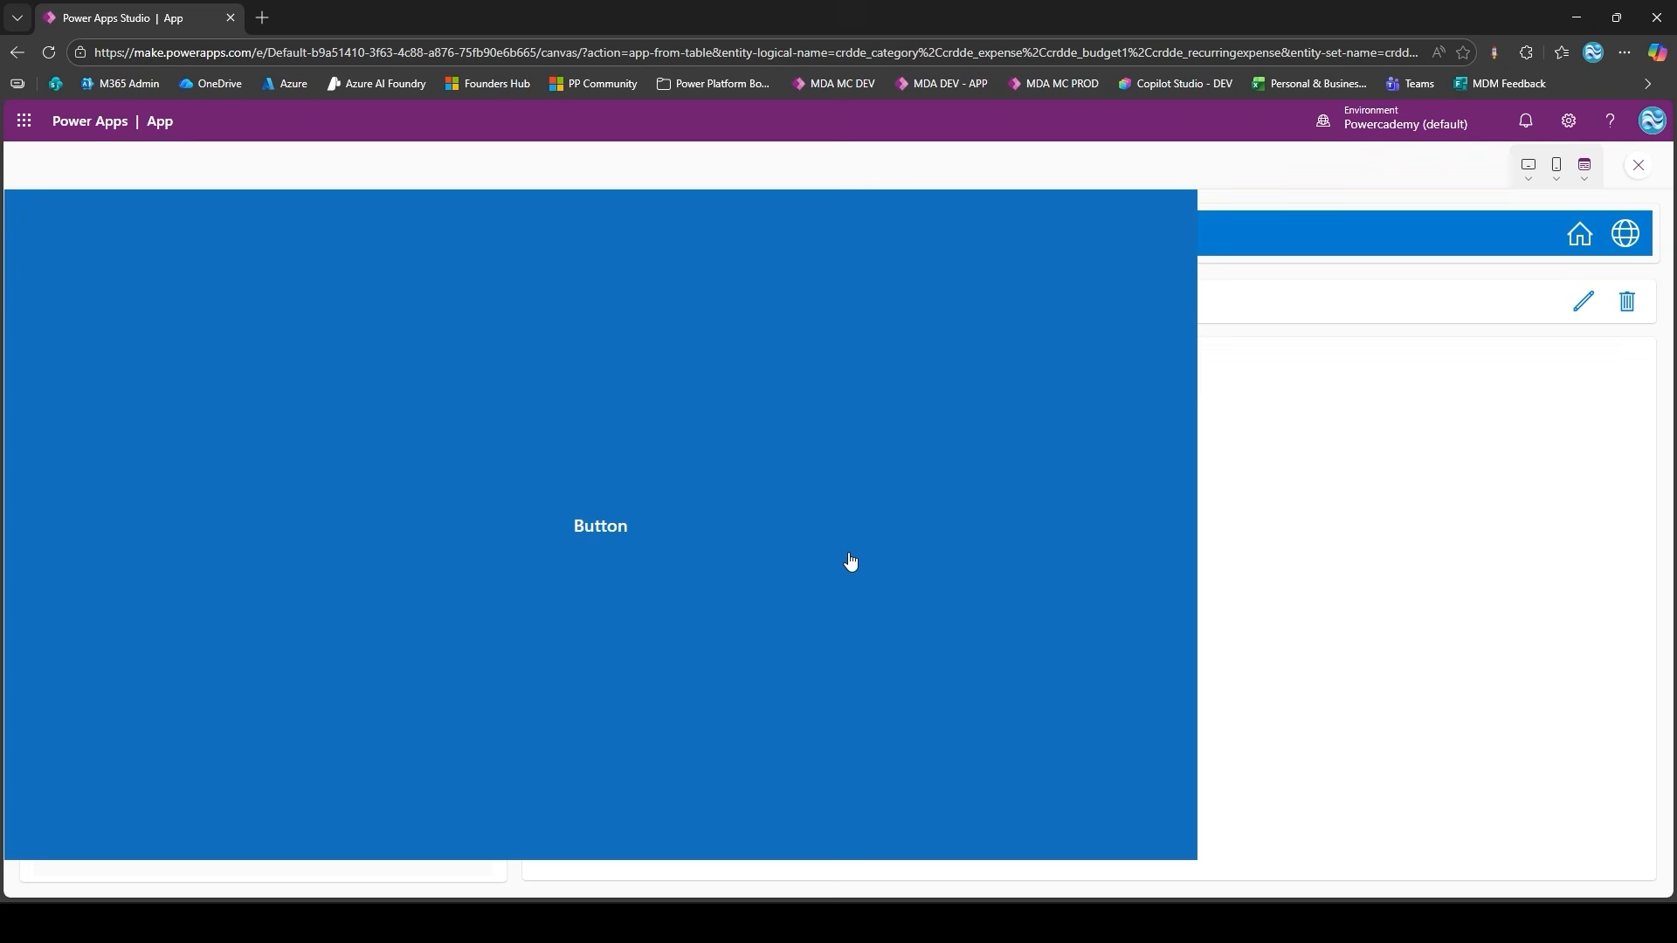
left_click(1639, 172)
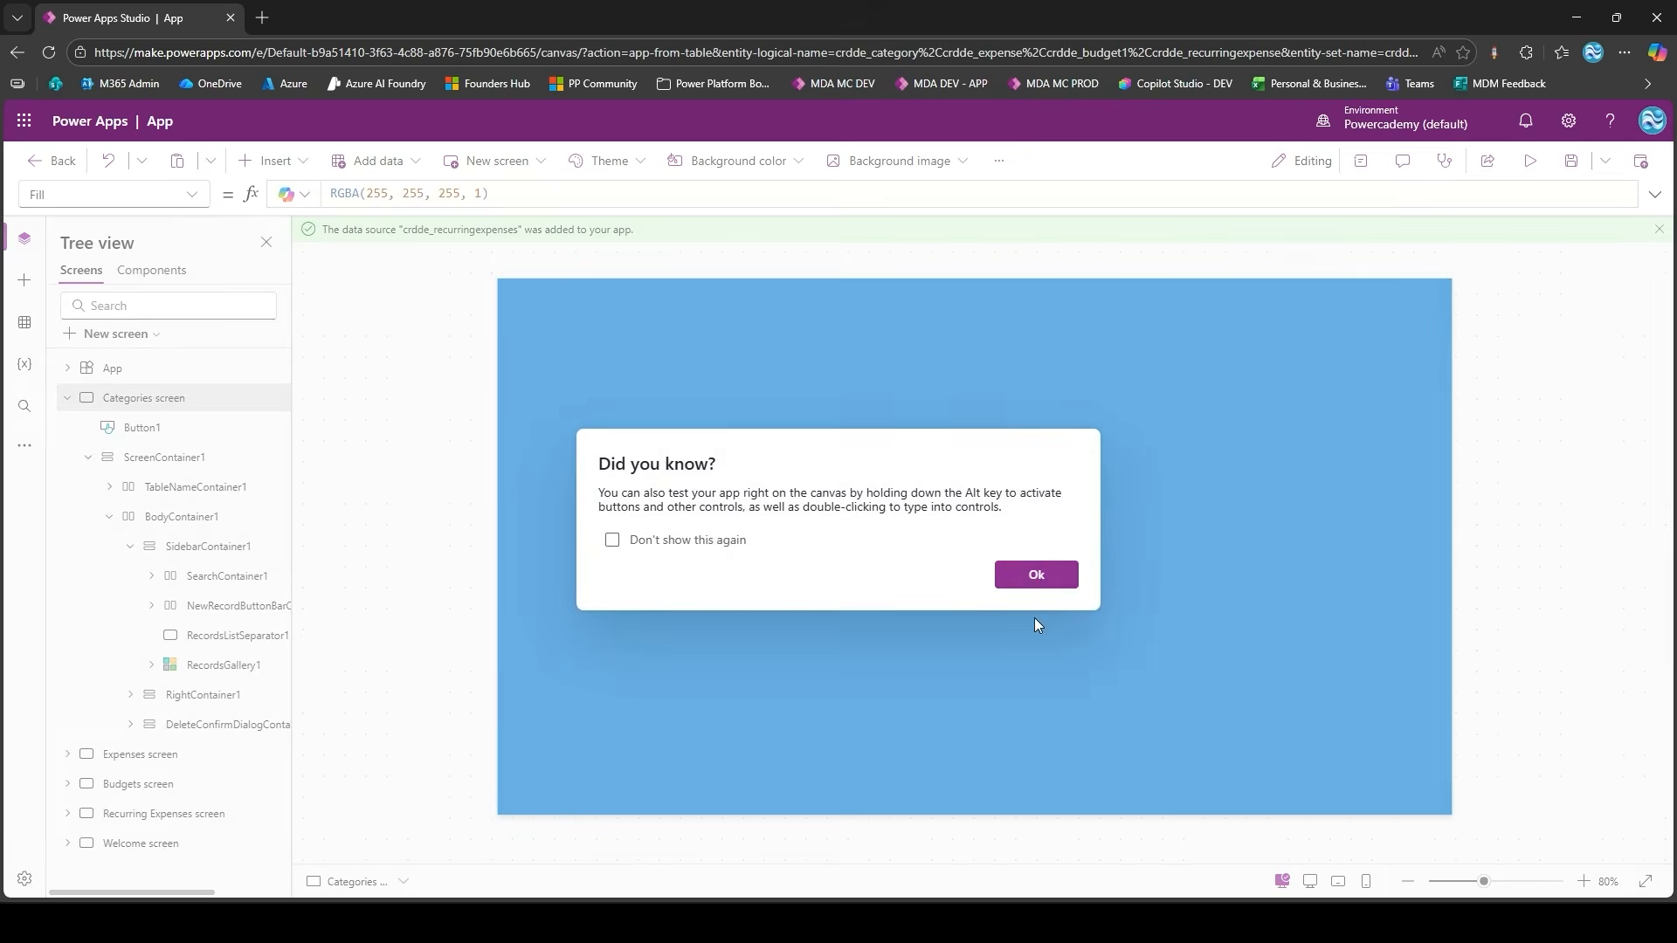
left_click(1038, 573)
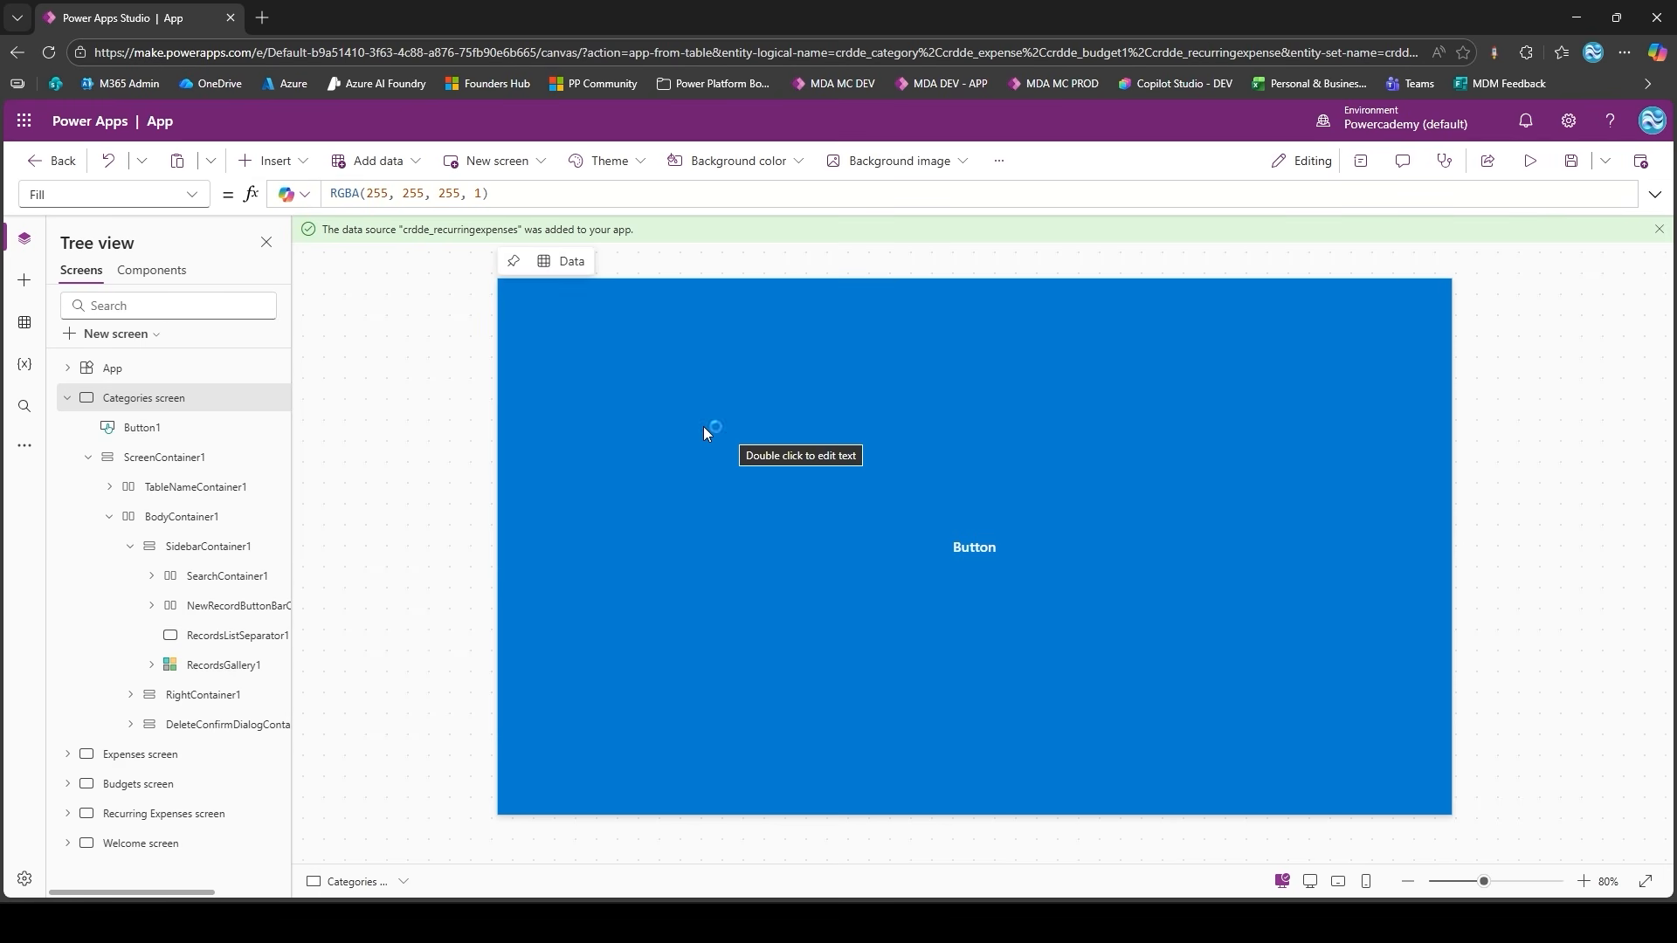
left_click(605, 406)
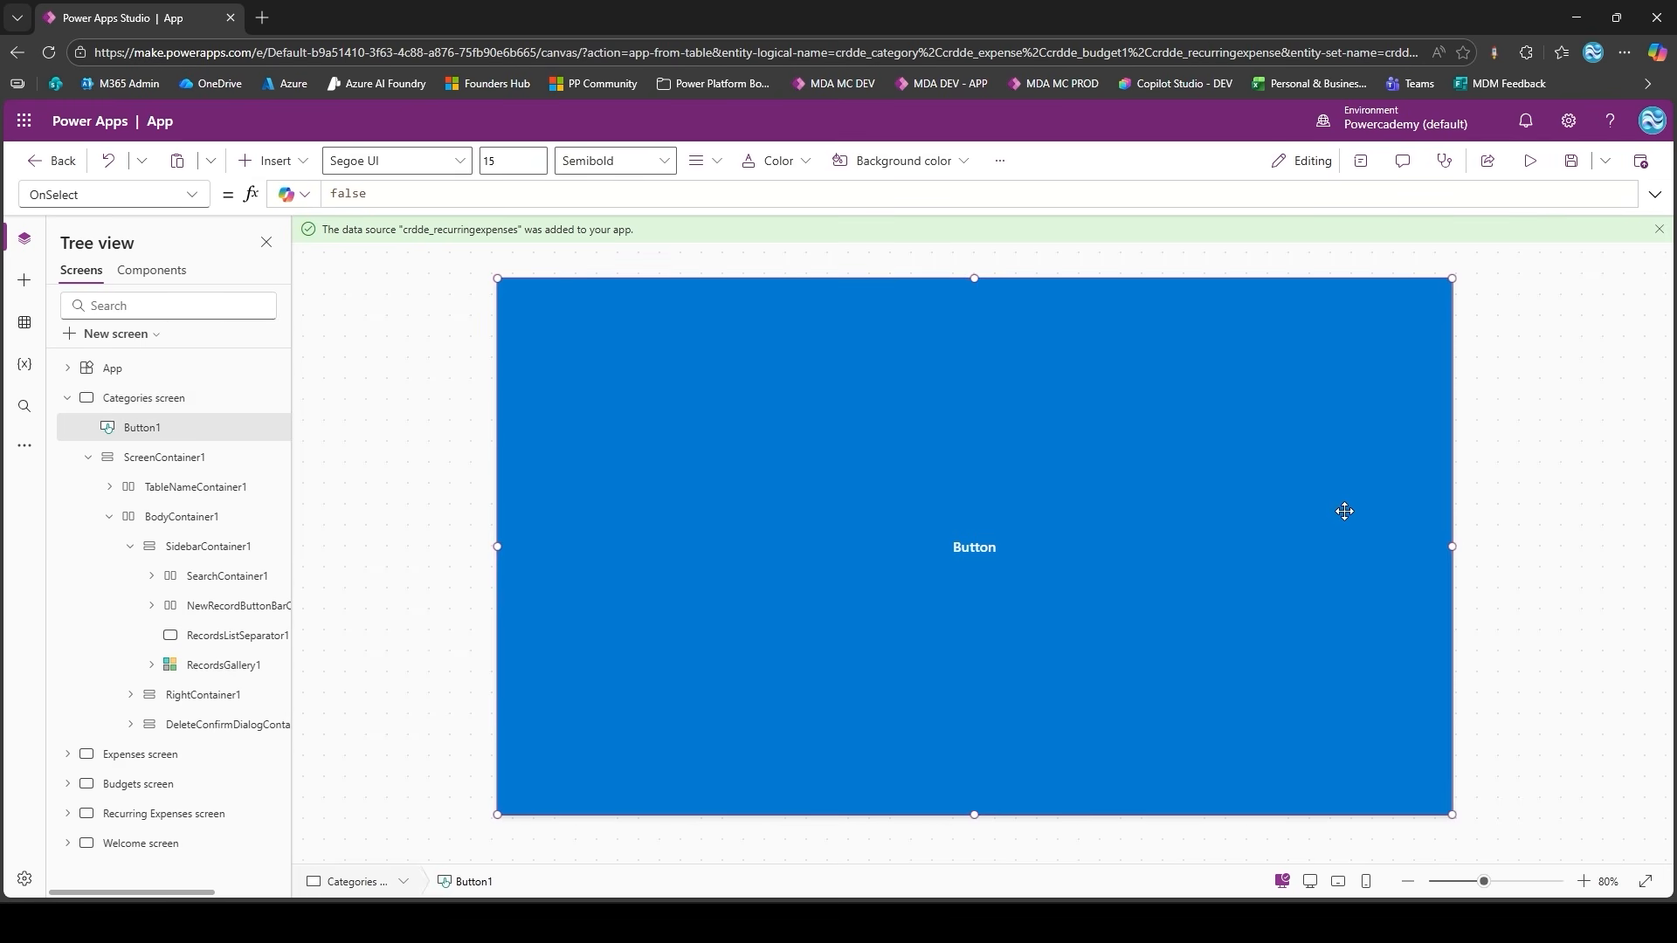
key("Delete")
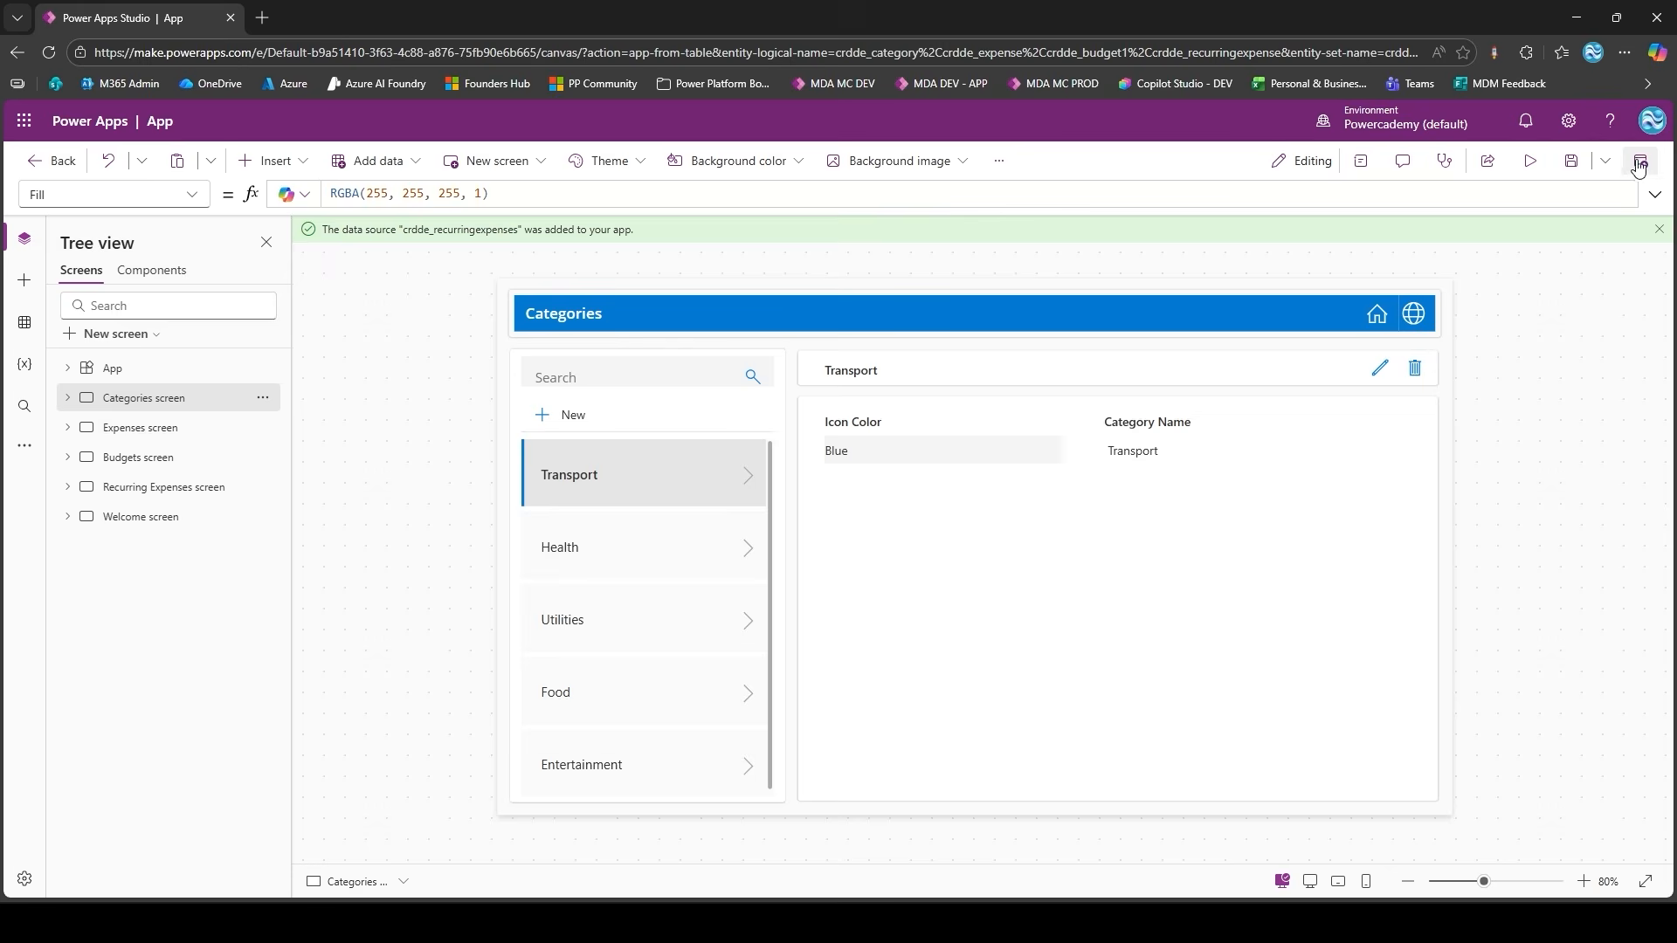
- Save the app under the name Test App
left_click(1642, 163)
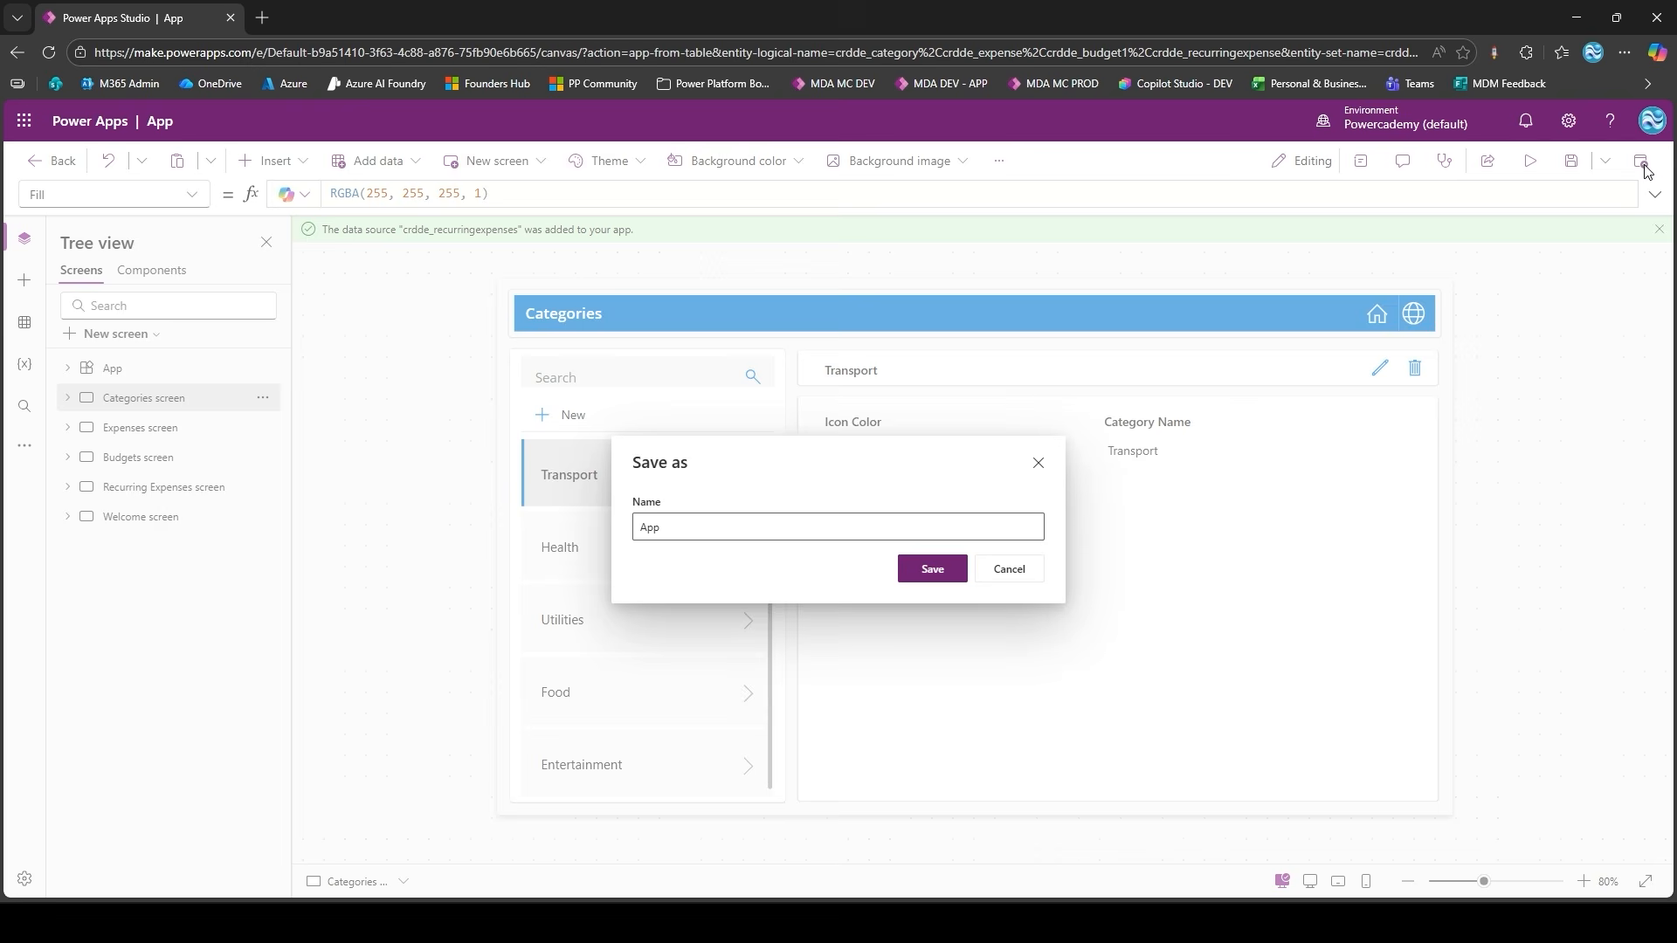
type("Test App")
left_click(917, 583)
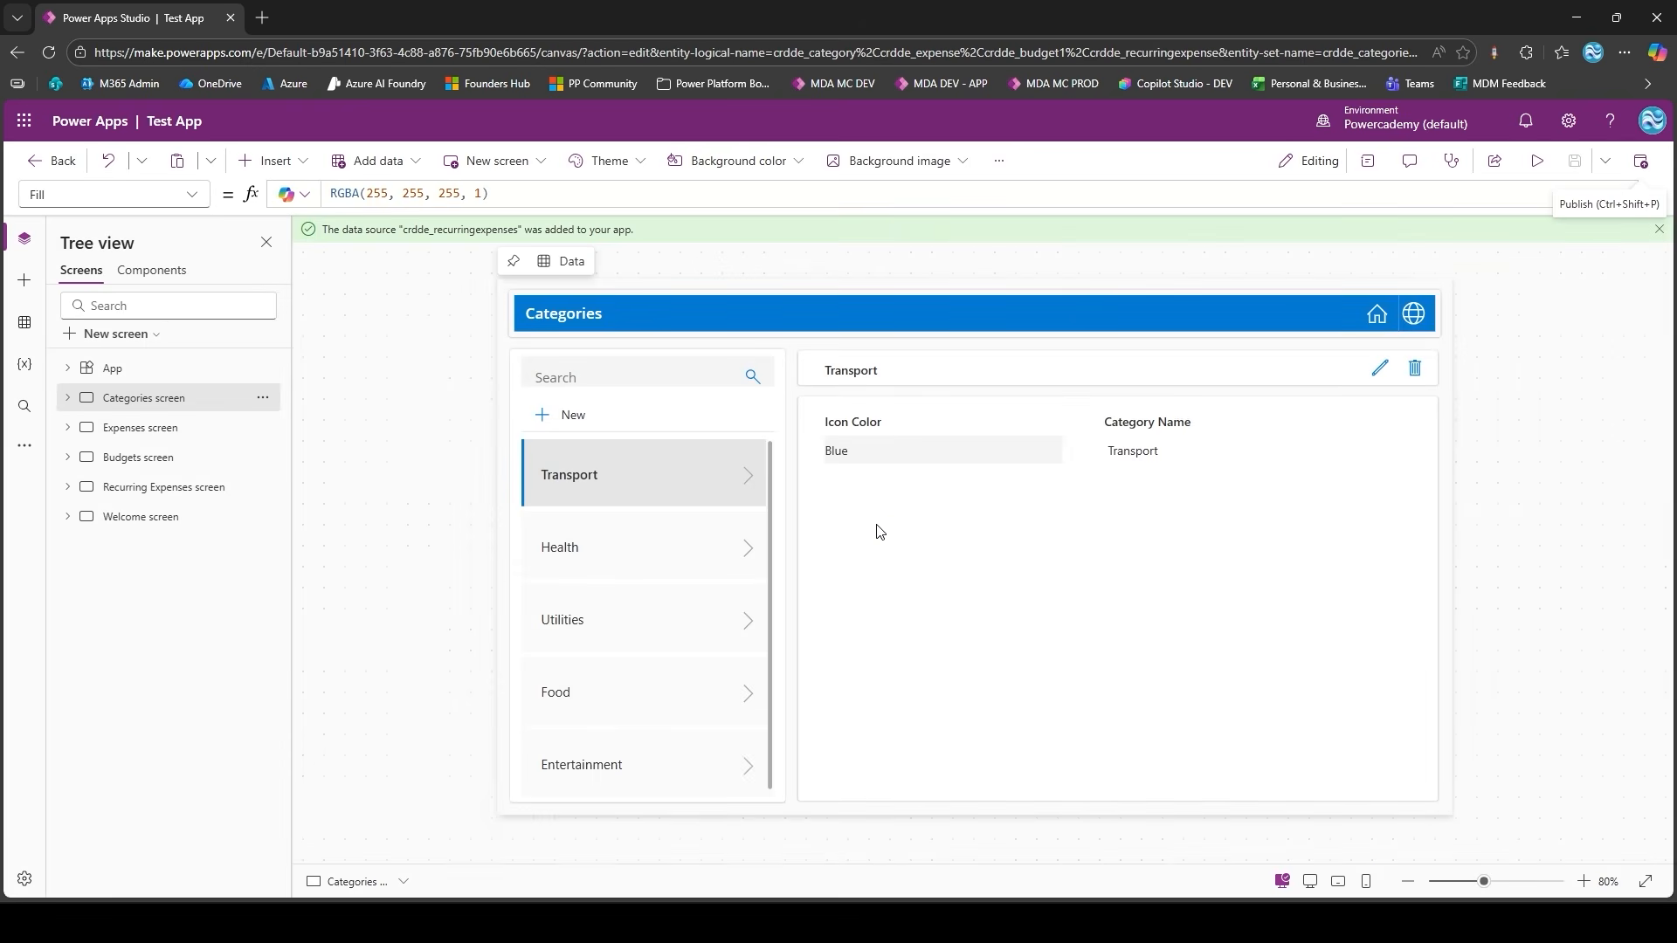
- Open make.powerapps.com in a new browser tab, look at the Create page and bring up the Solutions list
left_click(262, 18)
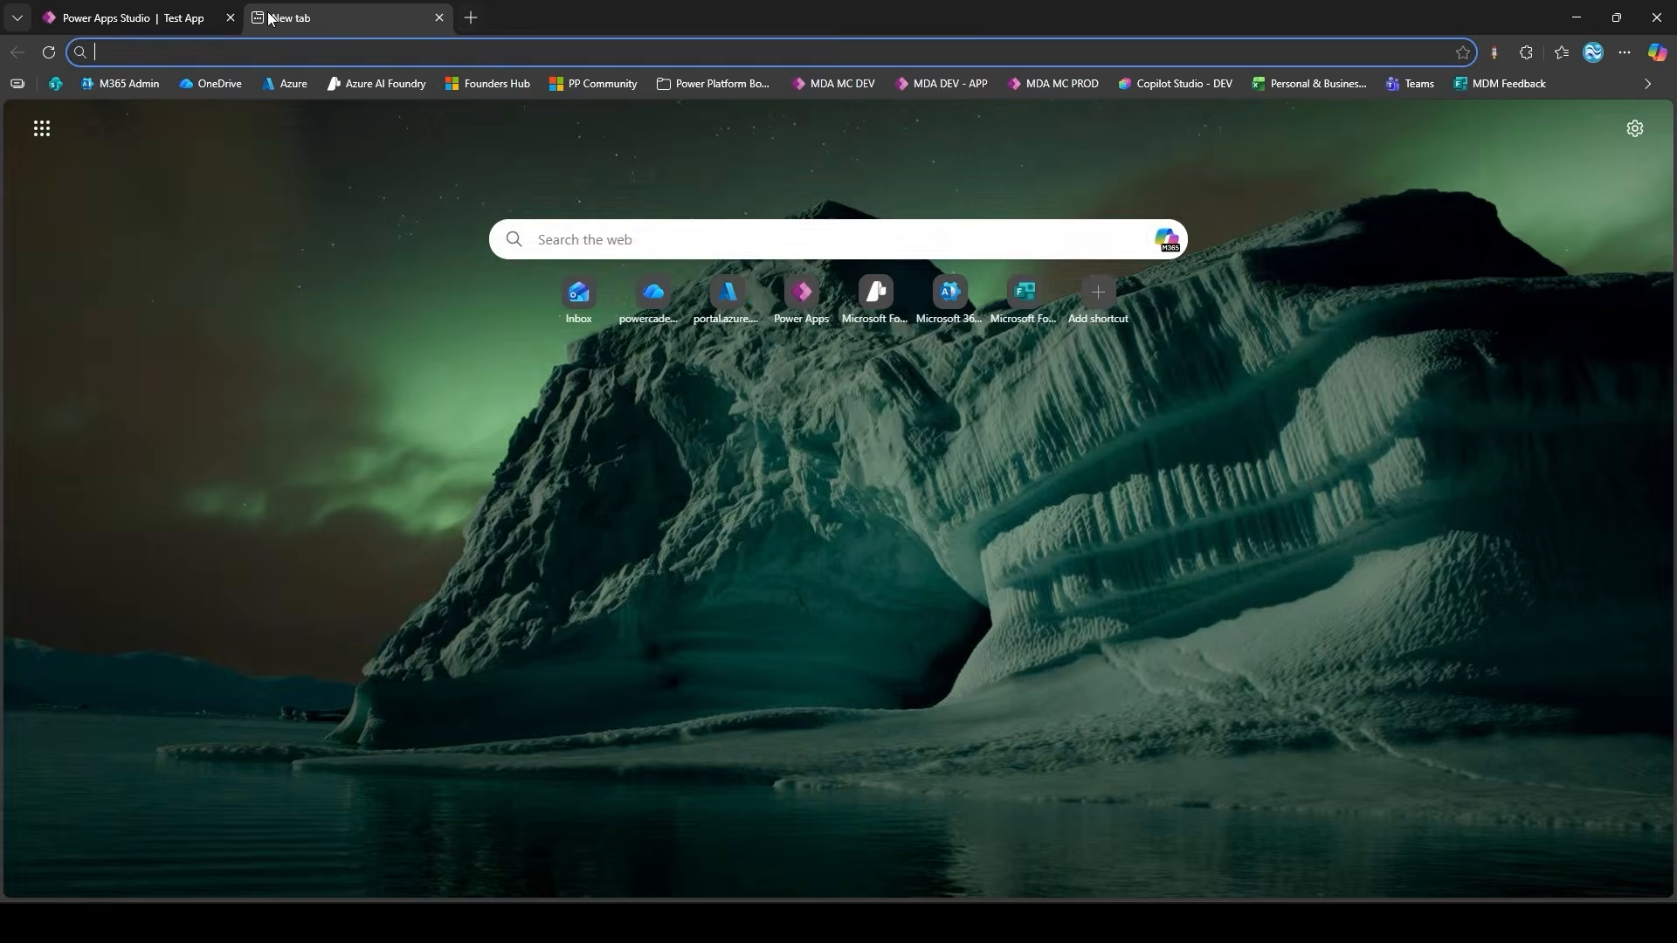
type("make.powerapps.")
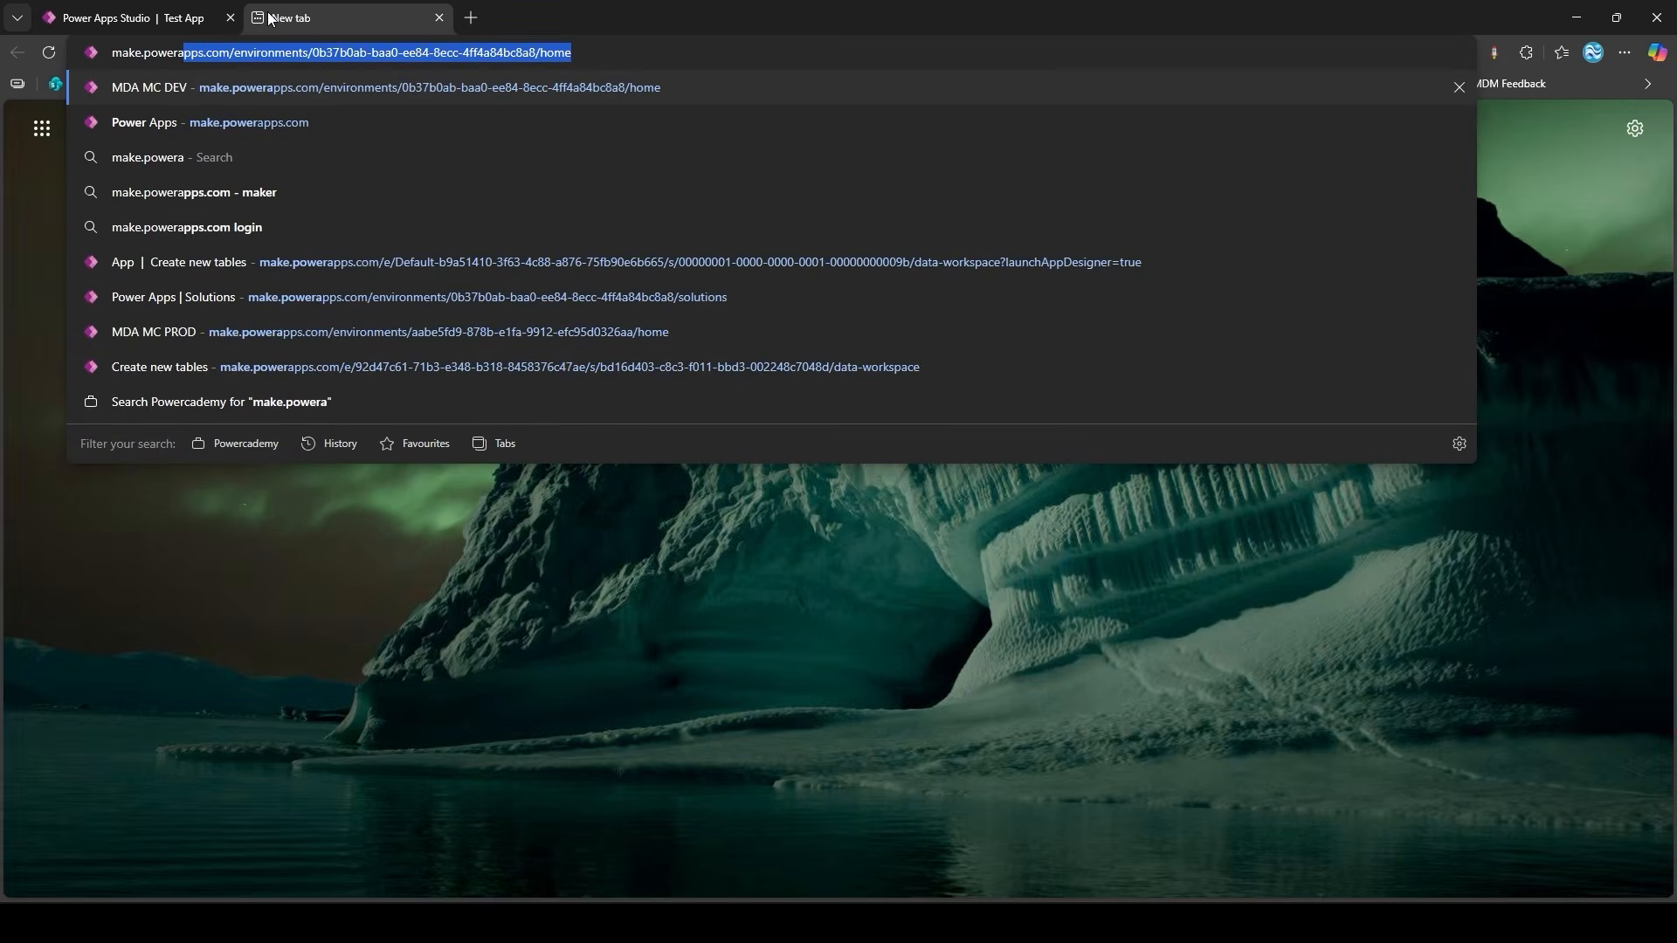
type("com")
key("Return")
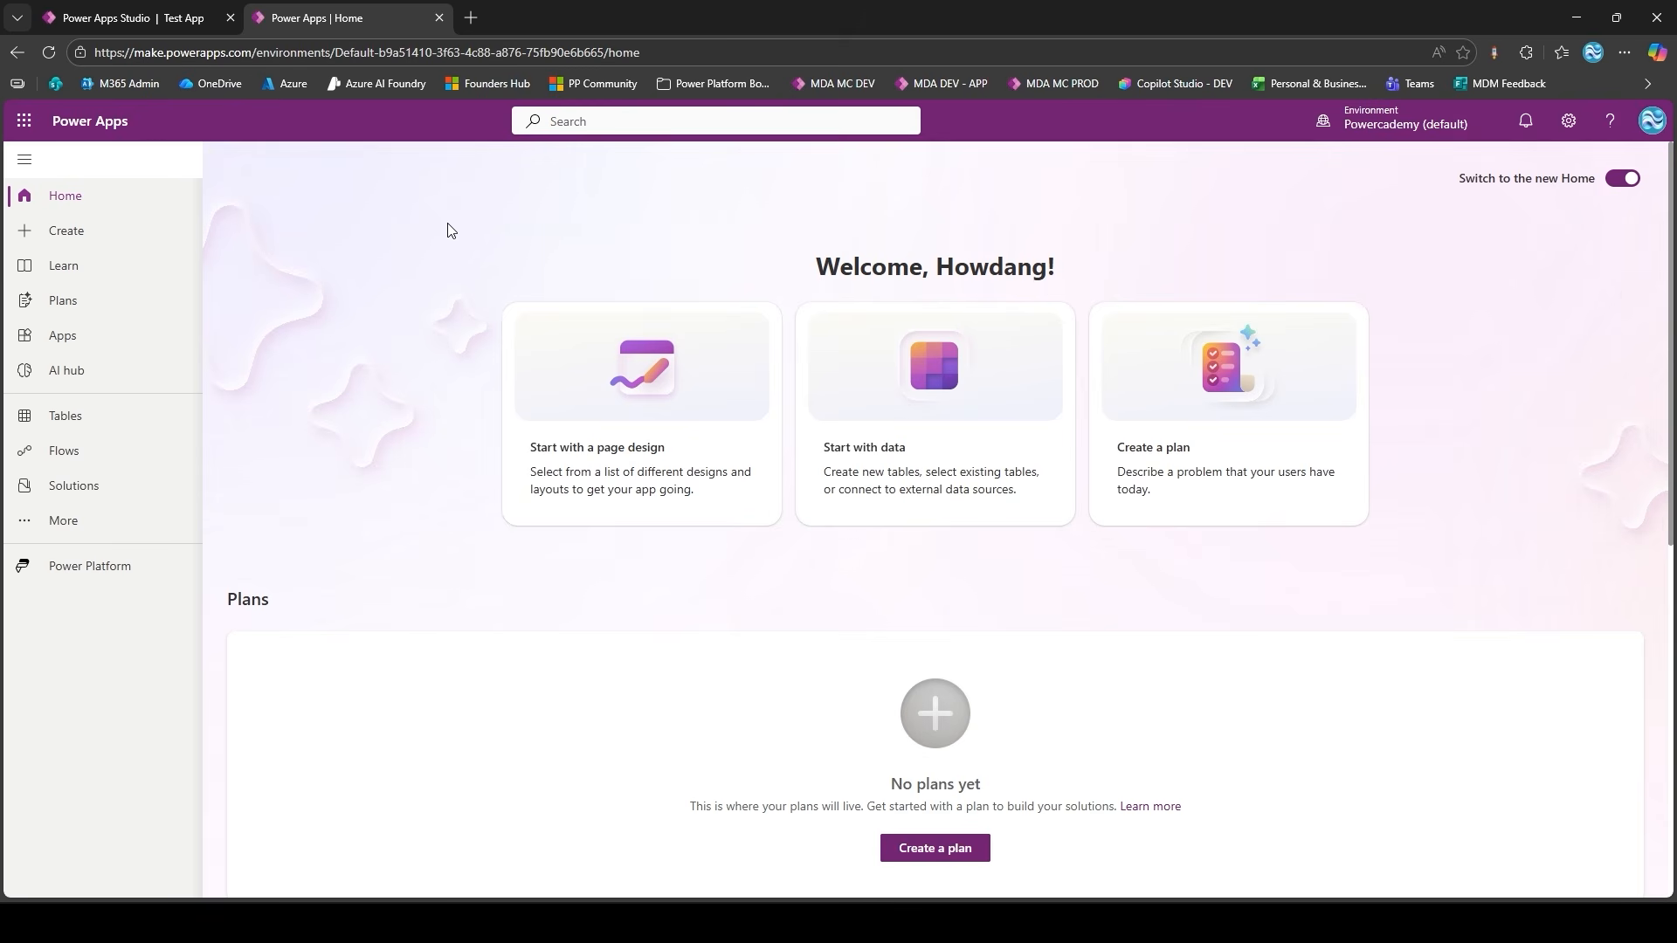
left_click(120, 486)
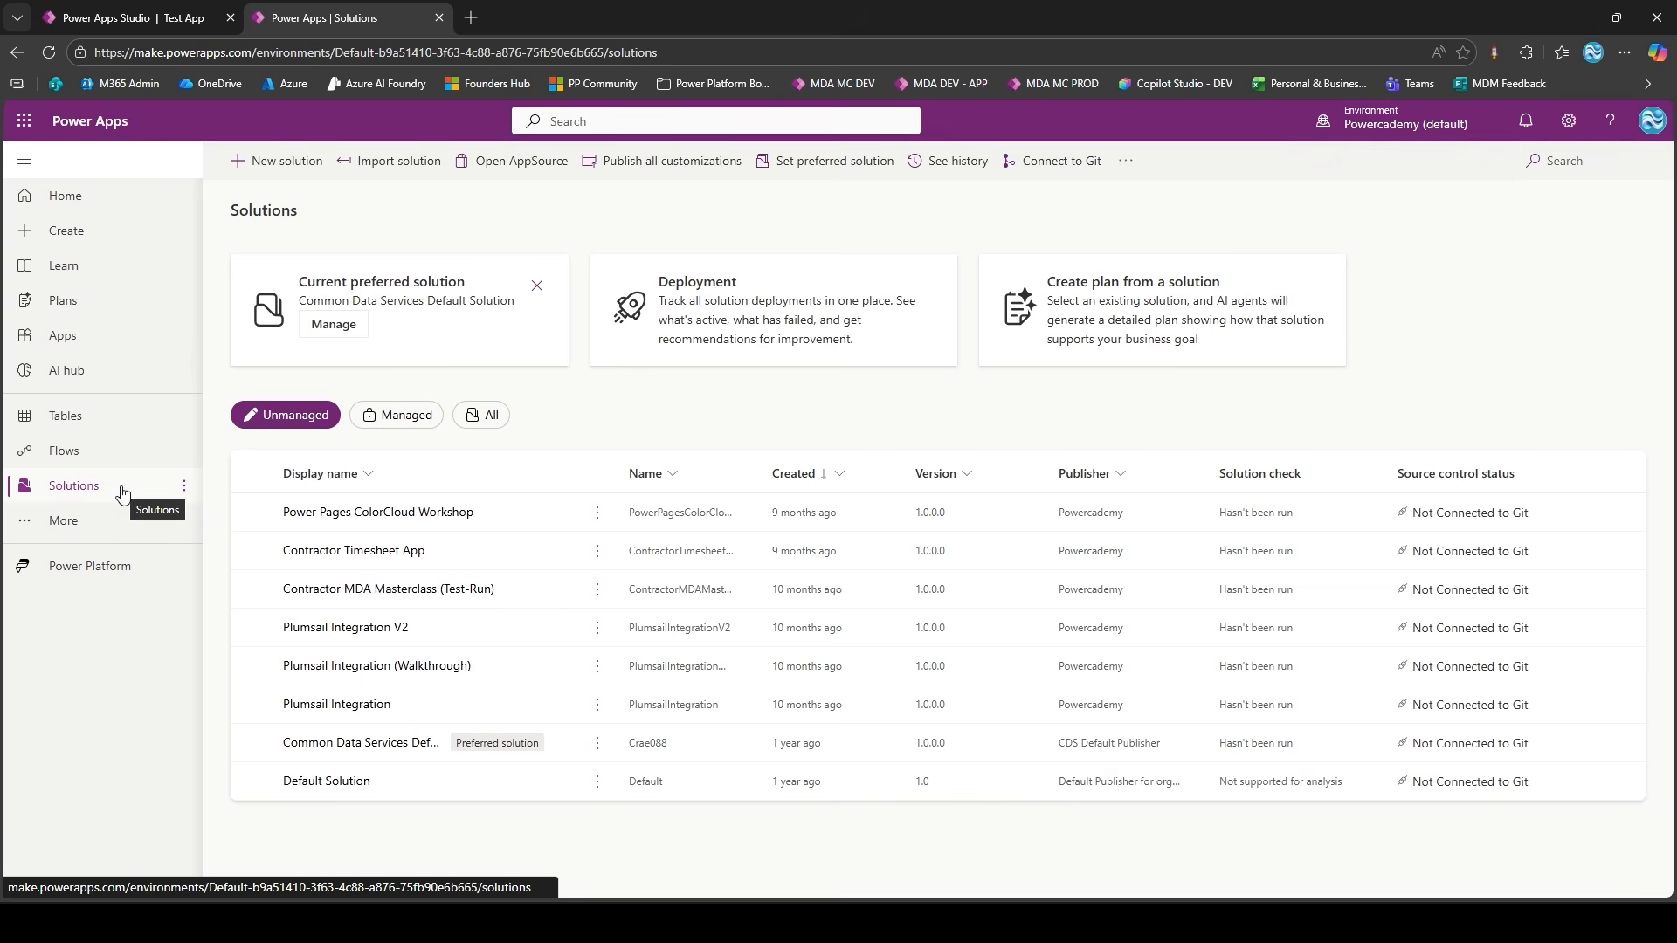
left_click(114, 247)
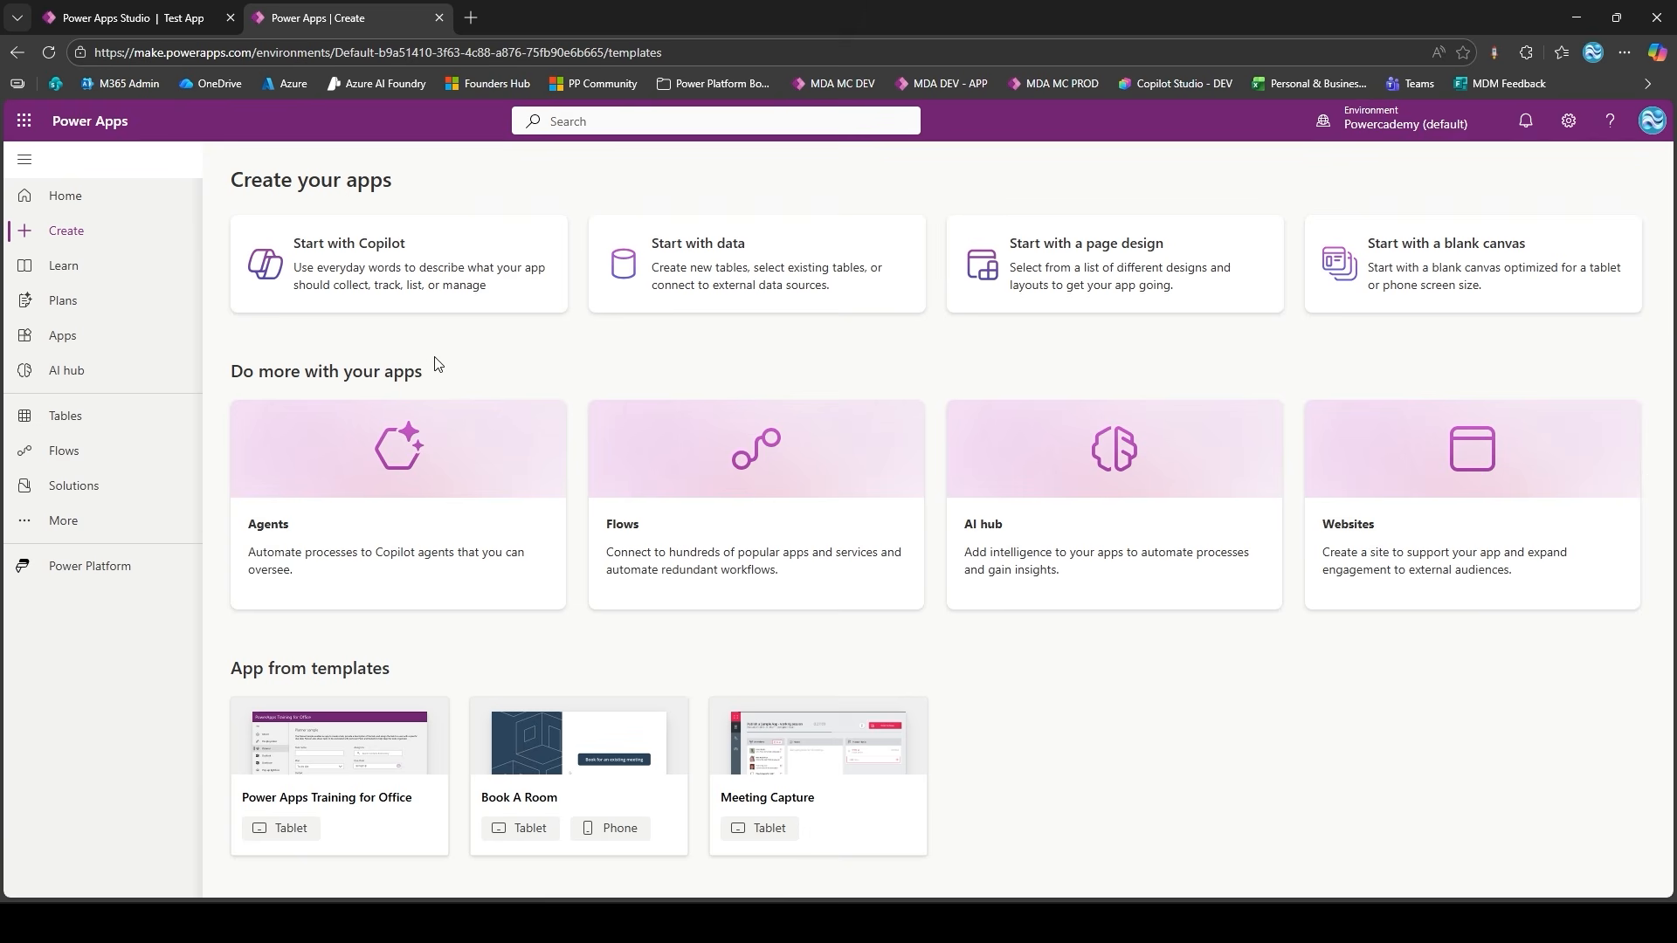
left_click(119, 494)
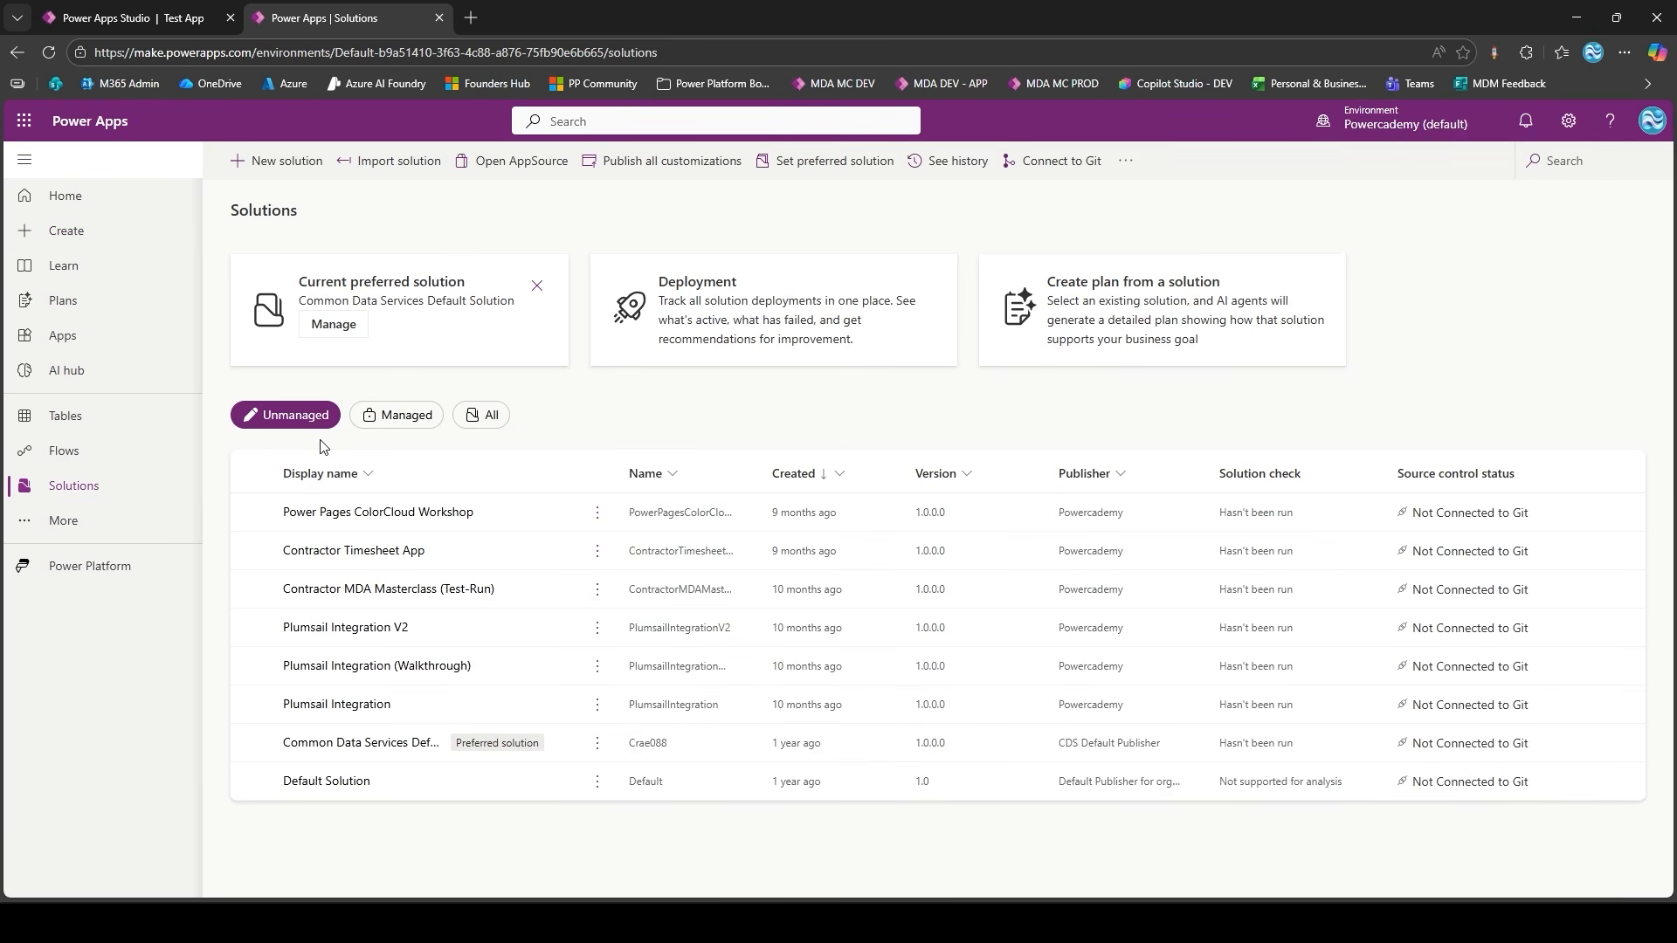
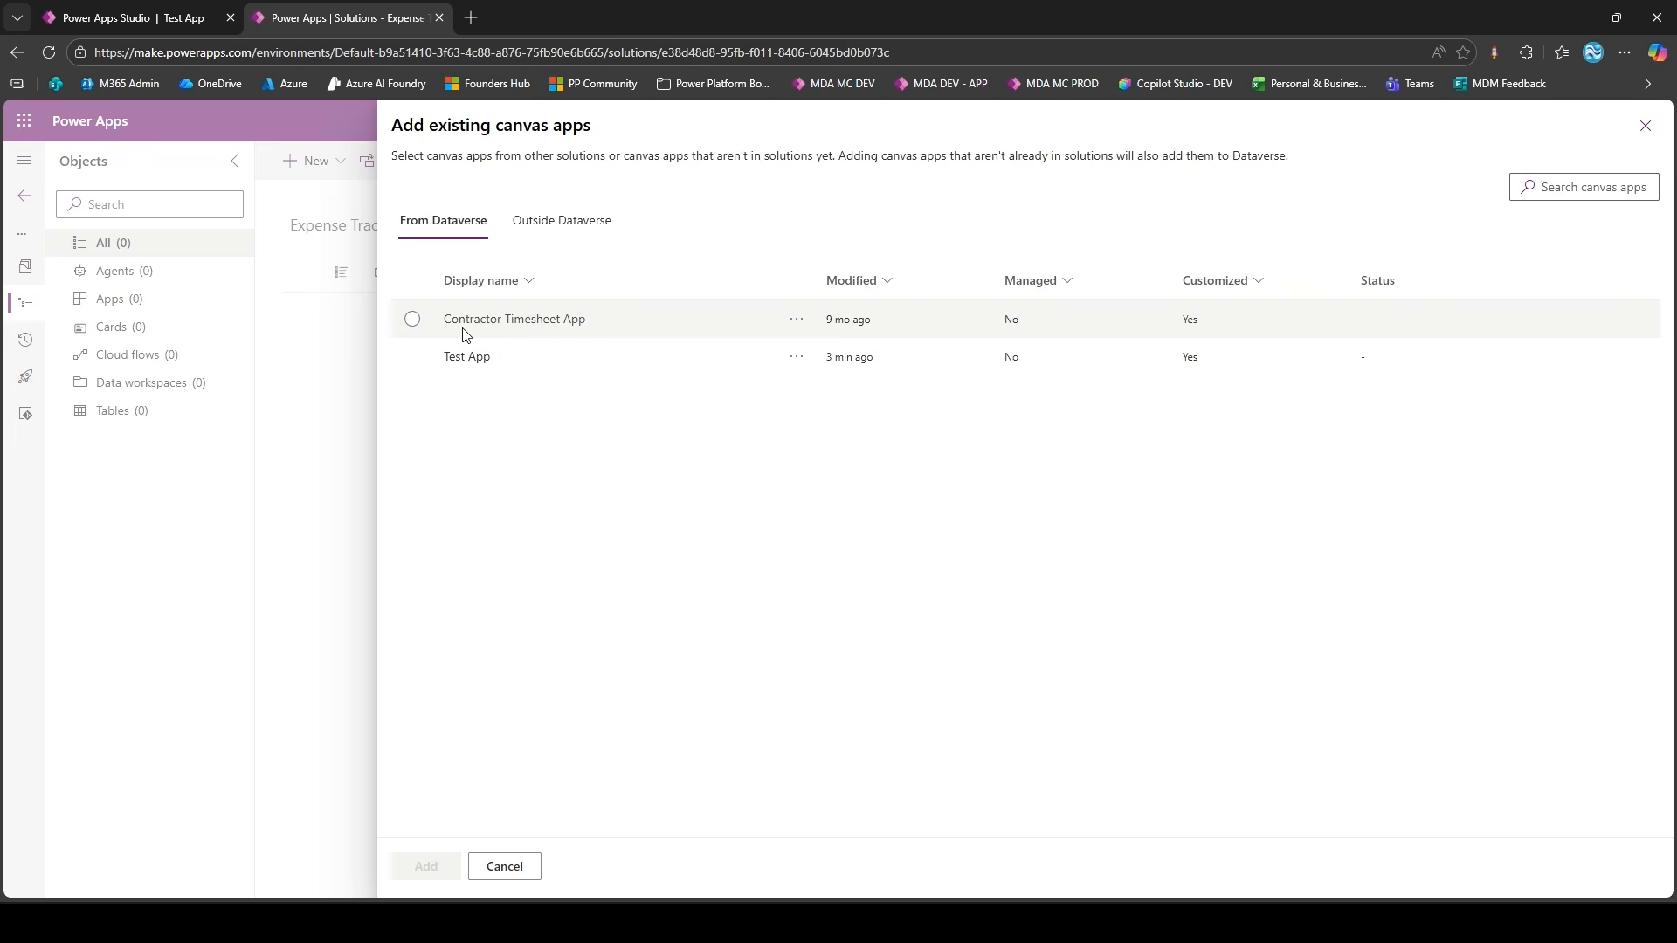
- Add the existing Contractor Timesheet App canvas app to the Expense Tracker Solution
left_click(466, 335)
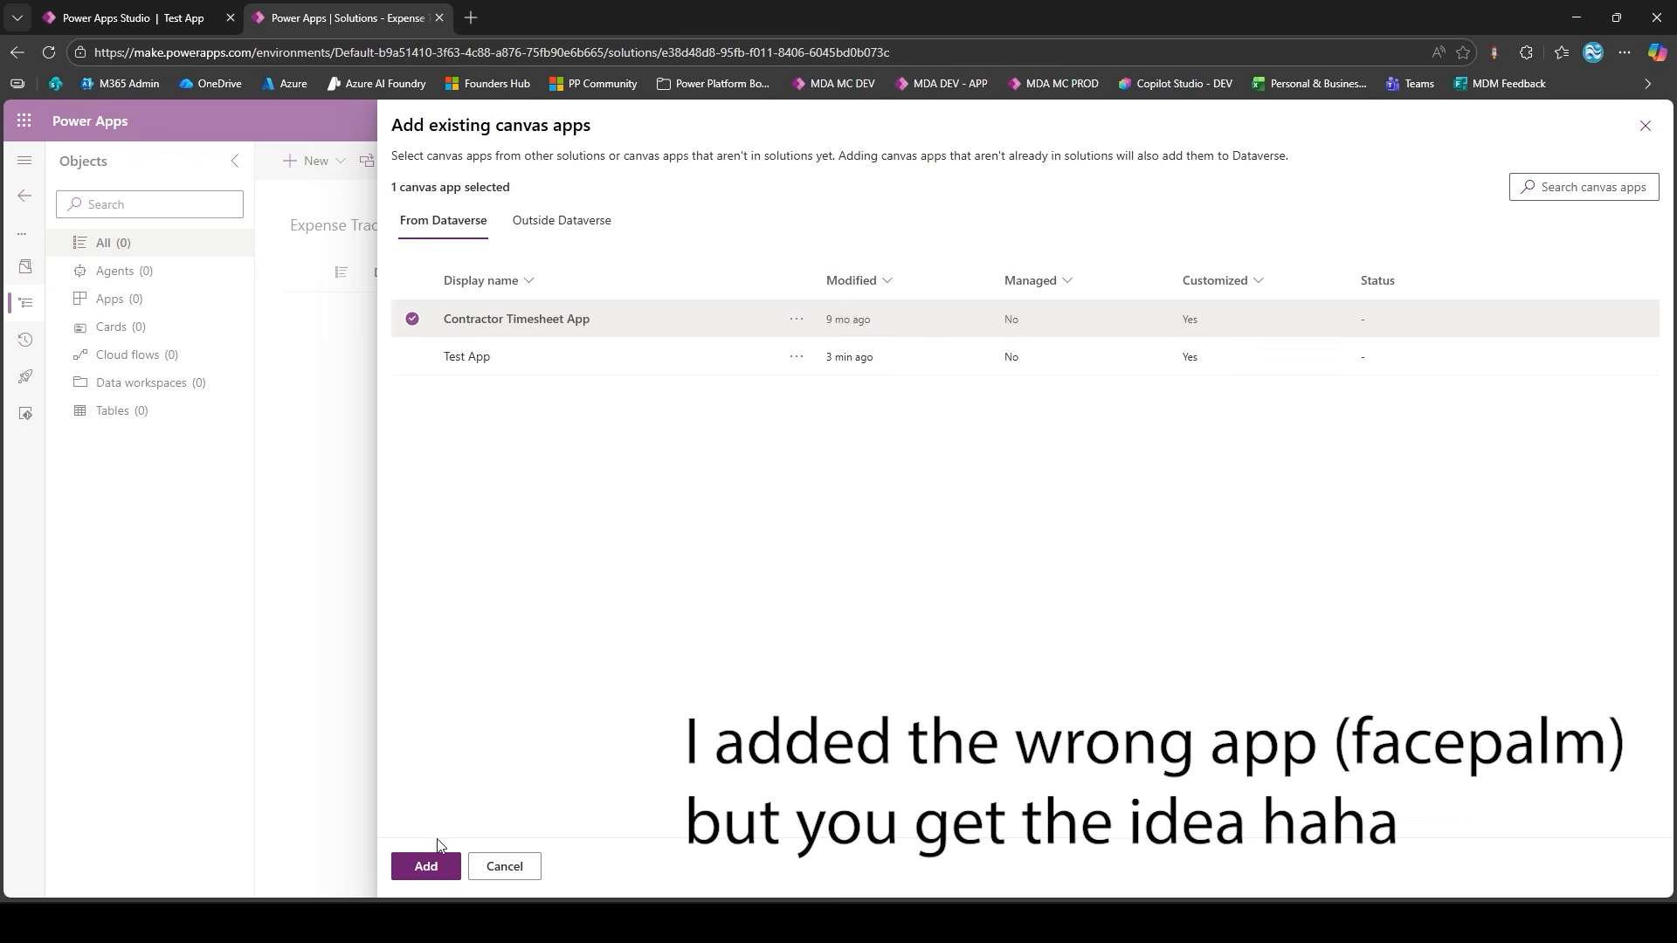
left_click(427, 865)
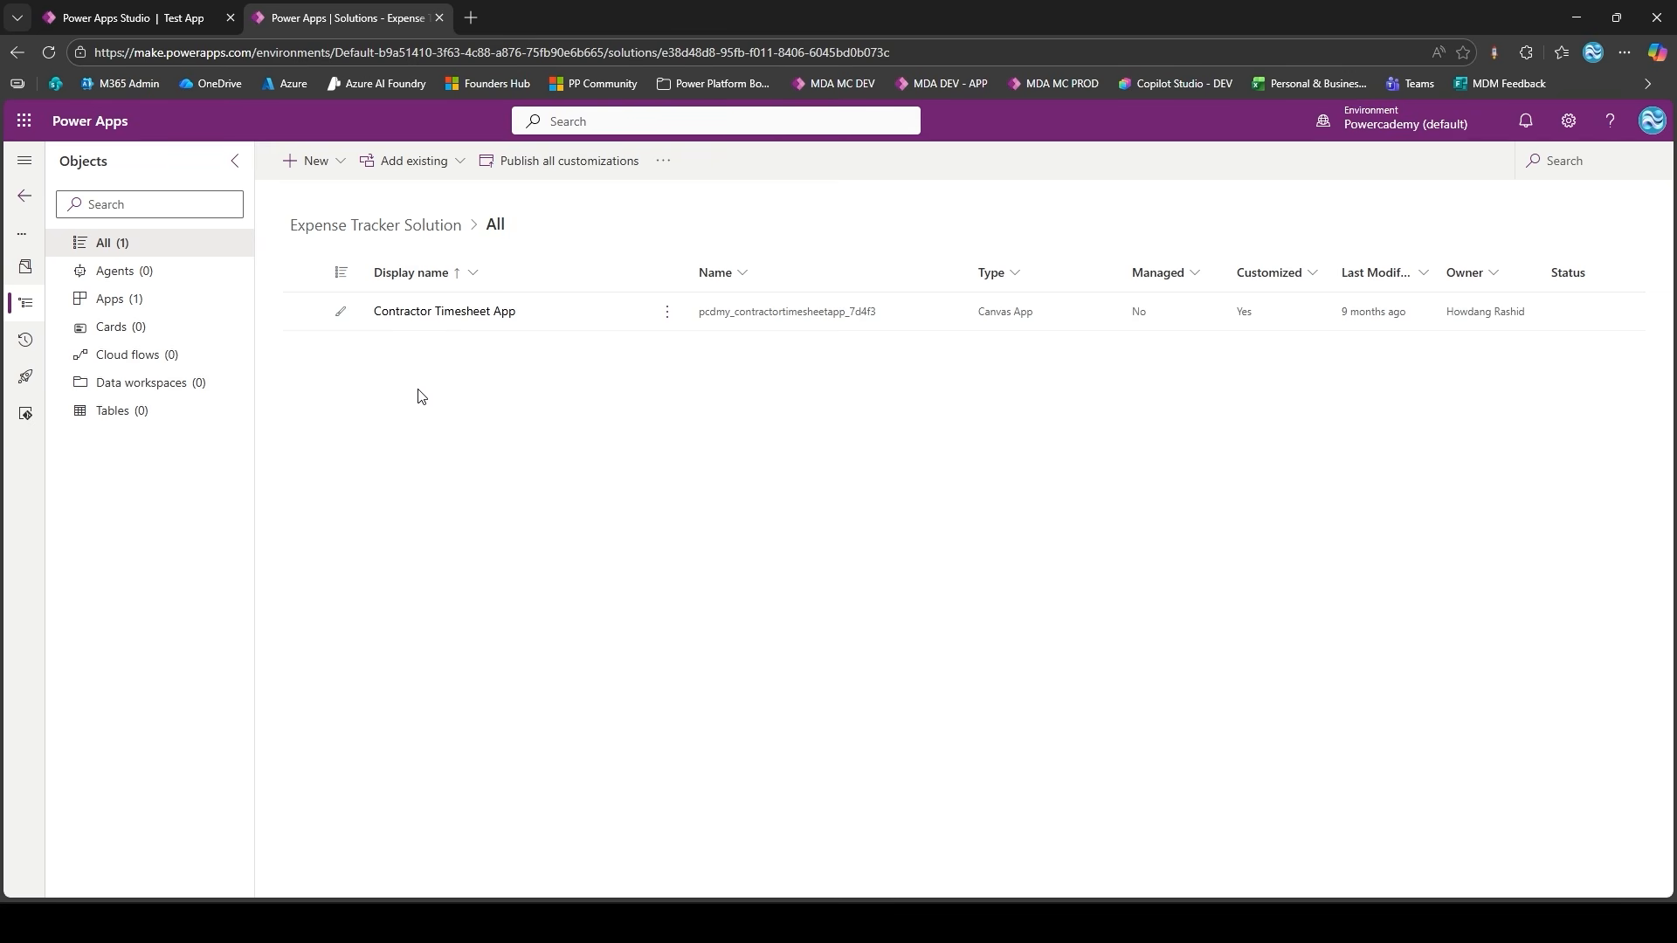
- Start adding existing tables to the solution and select the Budget (crdde_budget1) and Category (crdde_category) tables
left_click(206, 412)
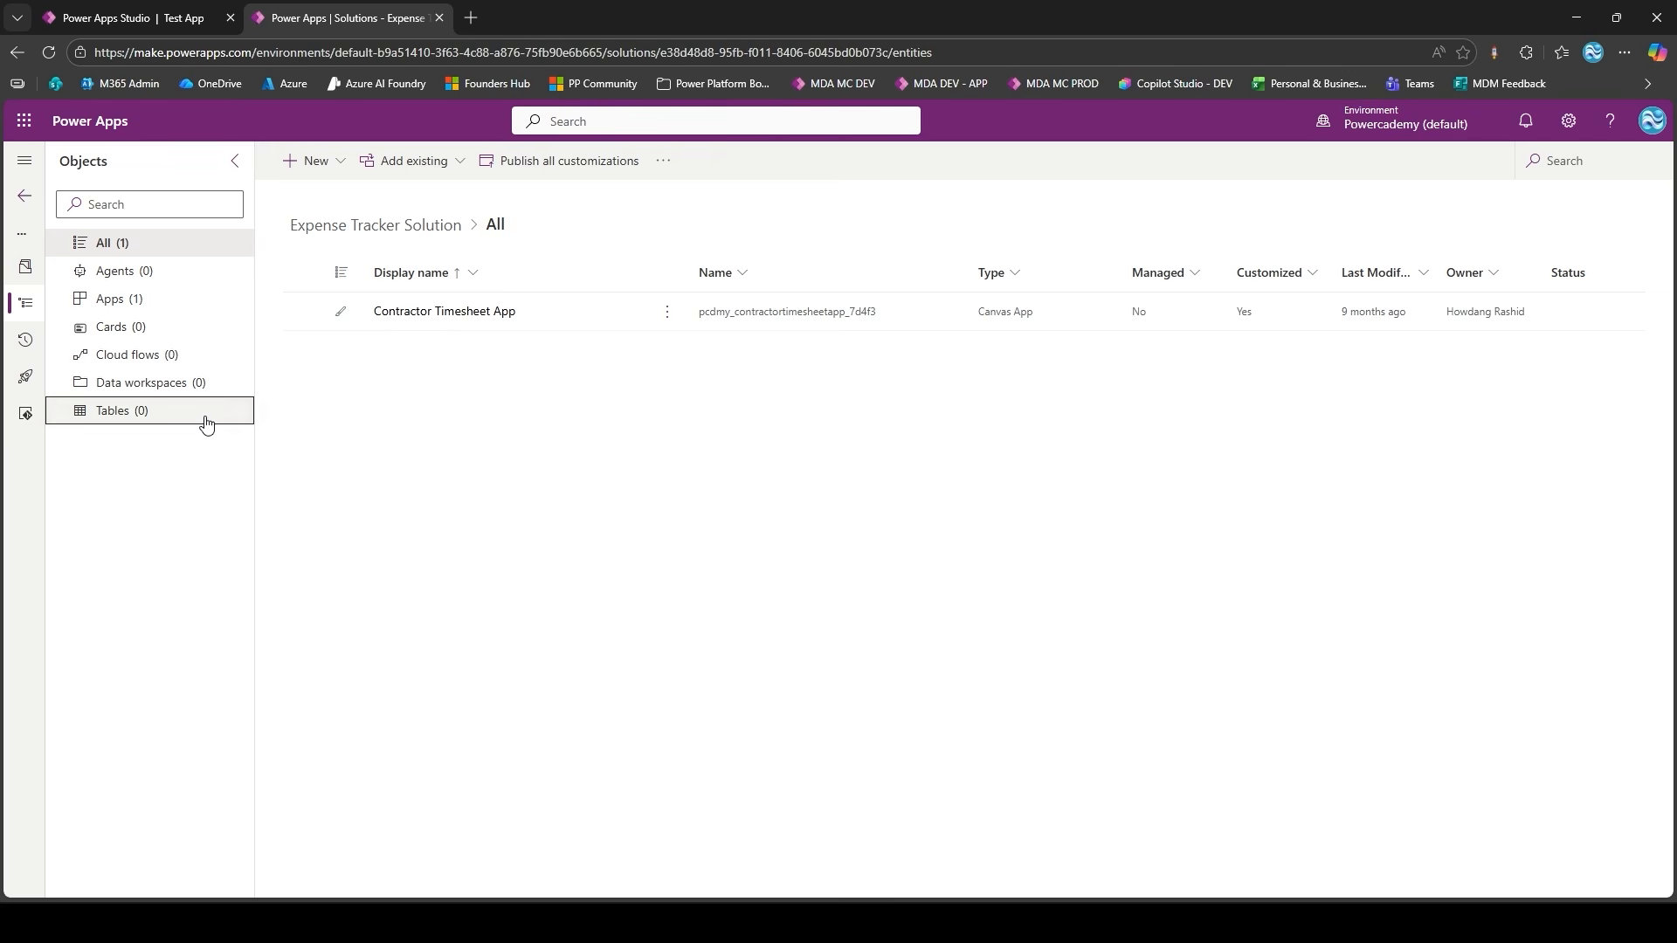
left_click(429, 176)
left_click(441, 449)
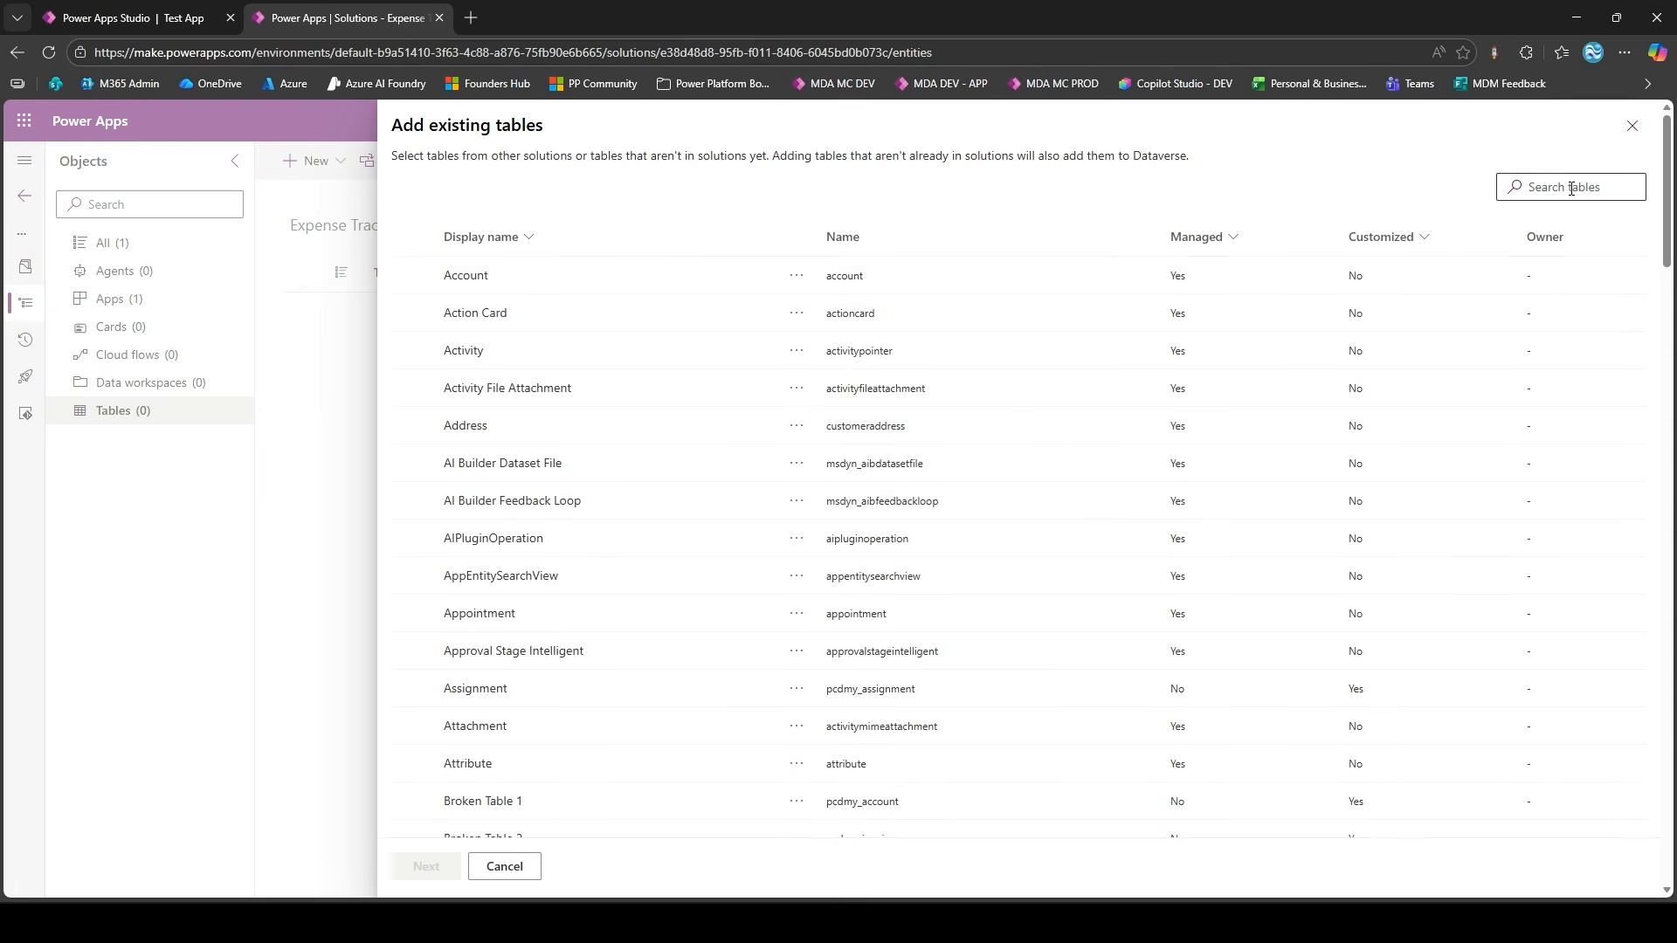
scroll(1274, 356, "down", 4)
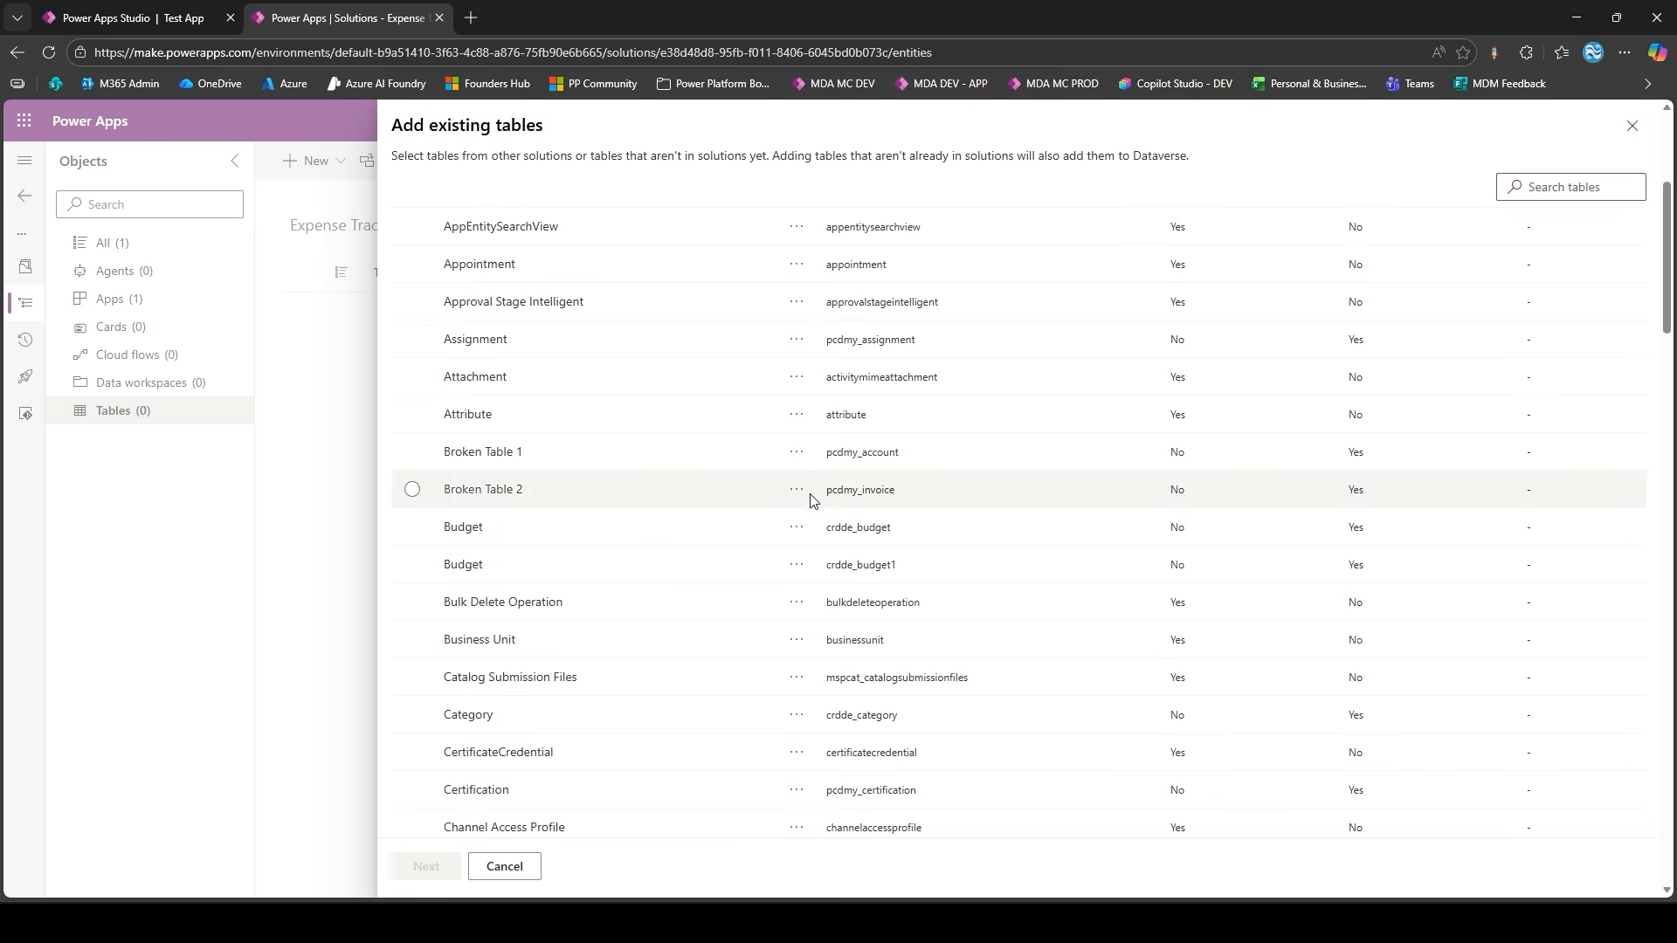
left_click(421, 542)
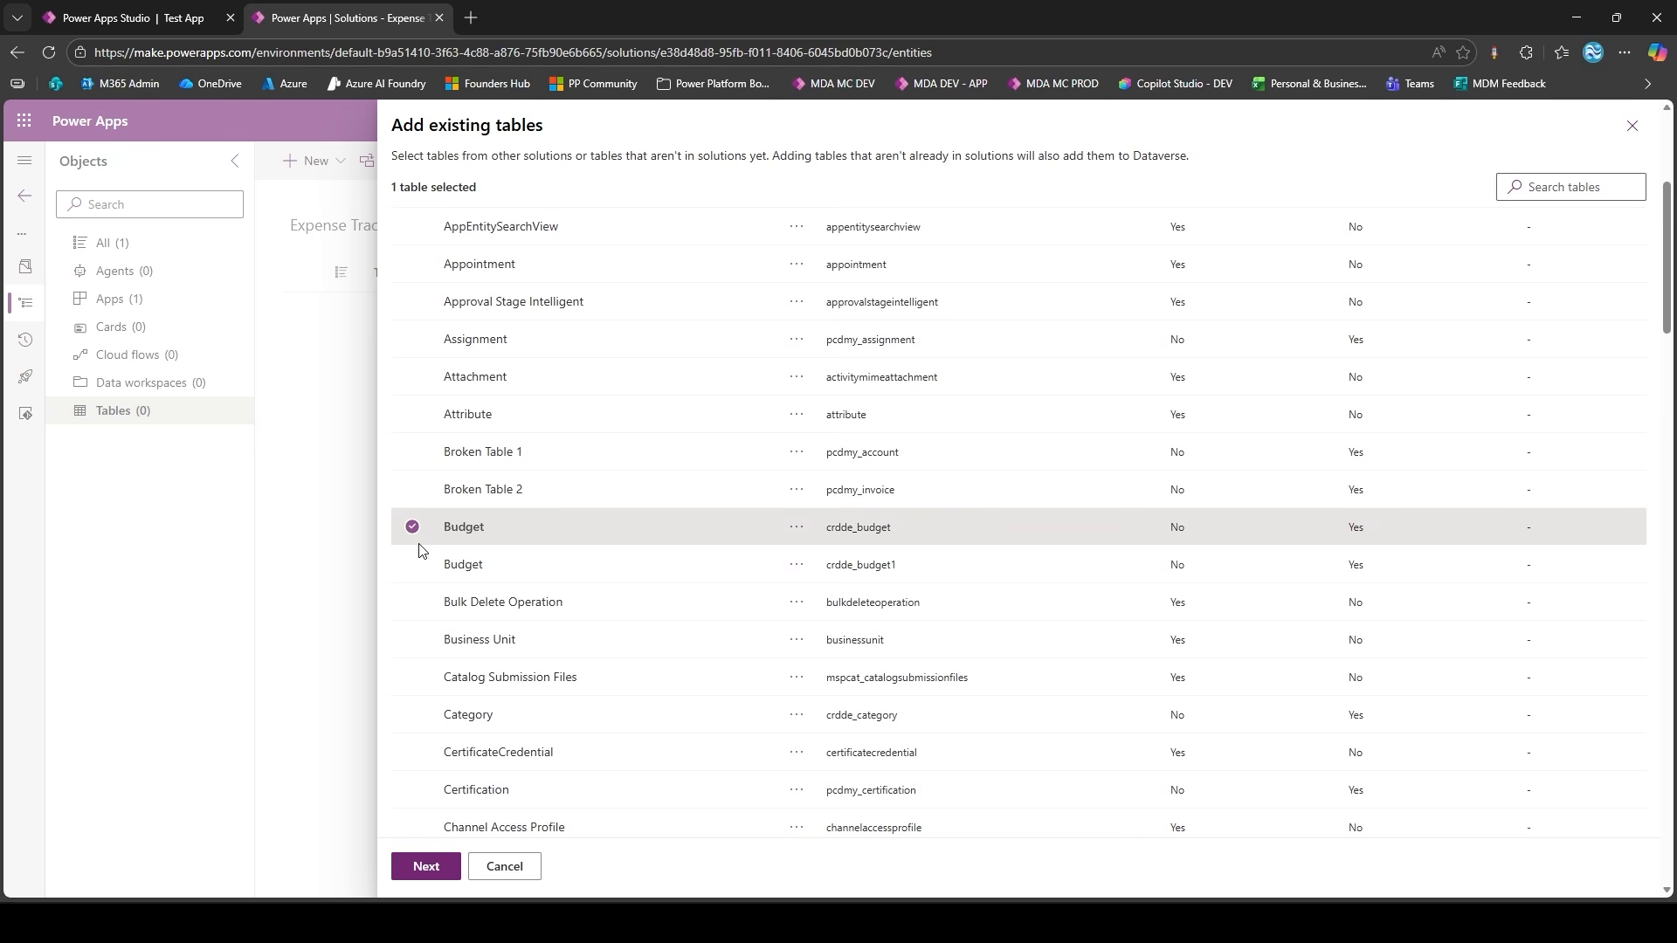
left_click(416, 541)
left_click(413, 563)
scroll(627, 530, "down", 3)
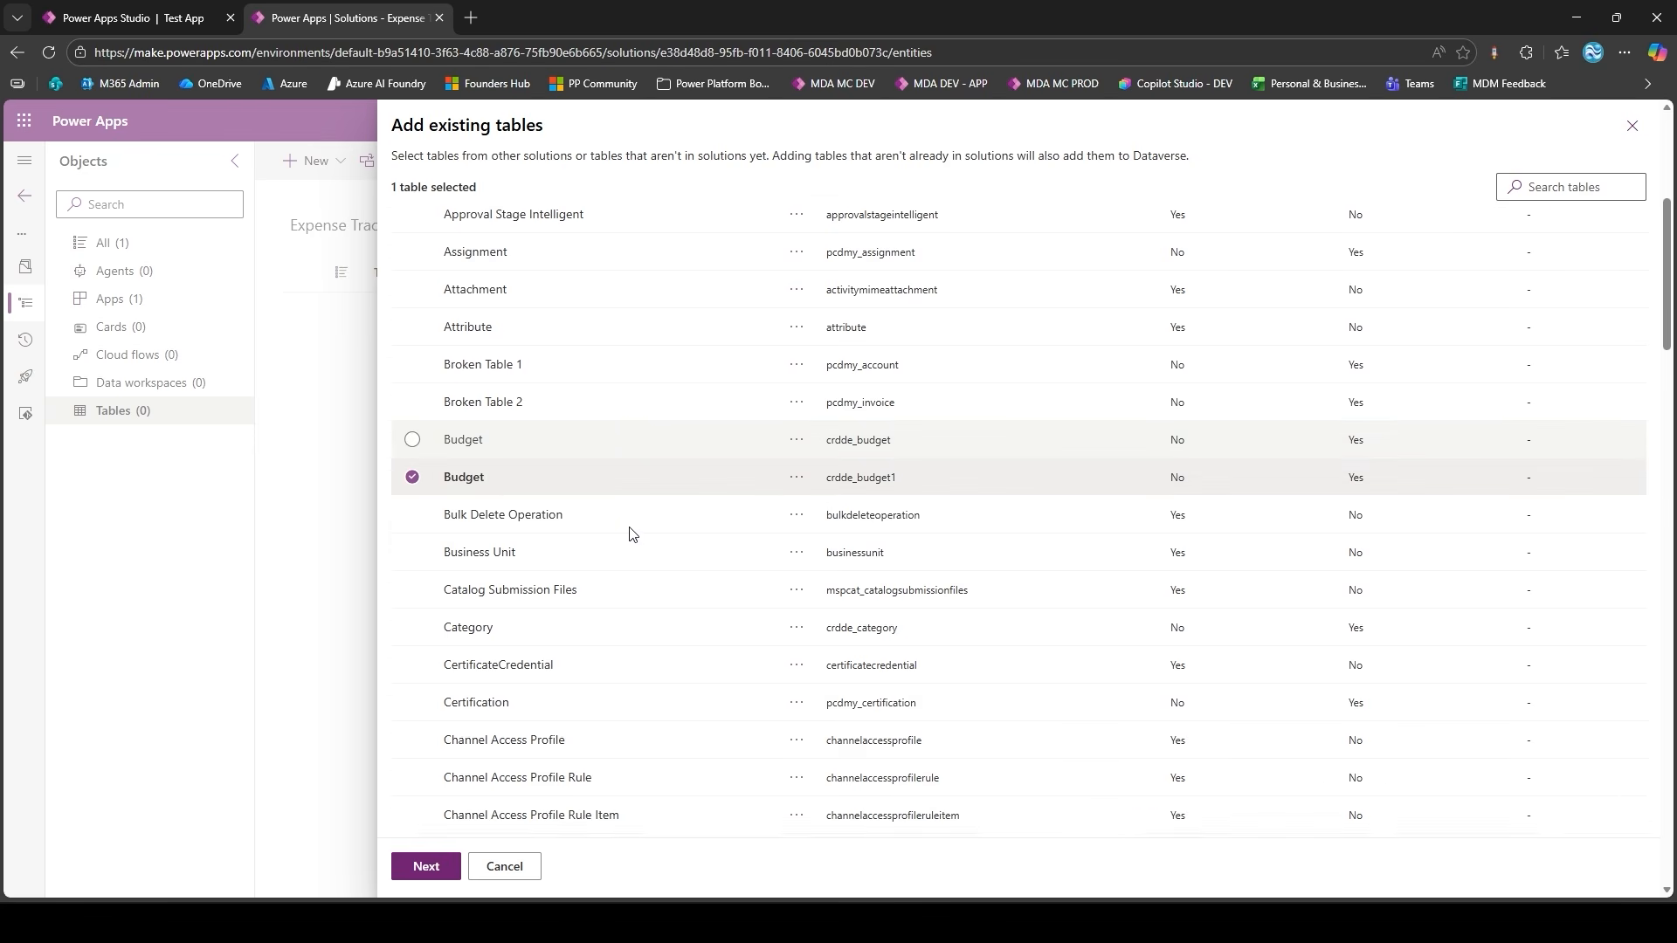
left_click(539, 454)
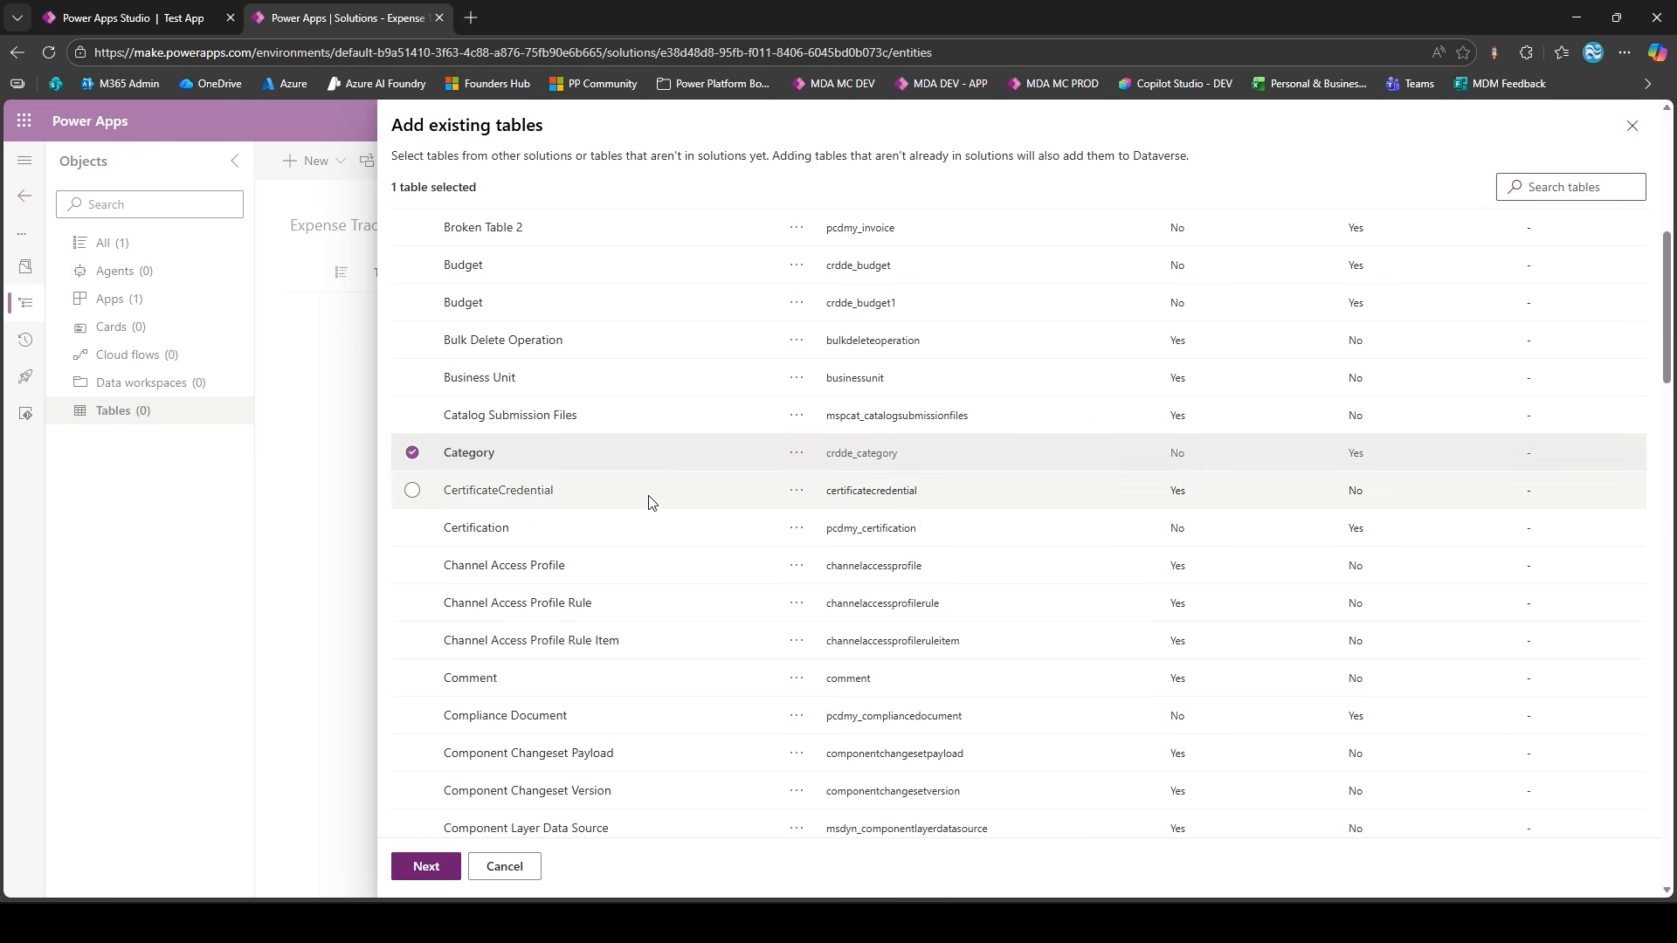
left_click(413, 302)
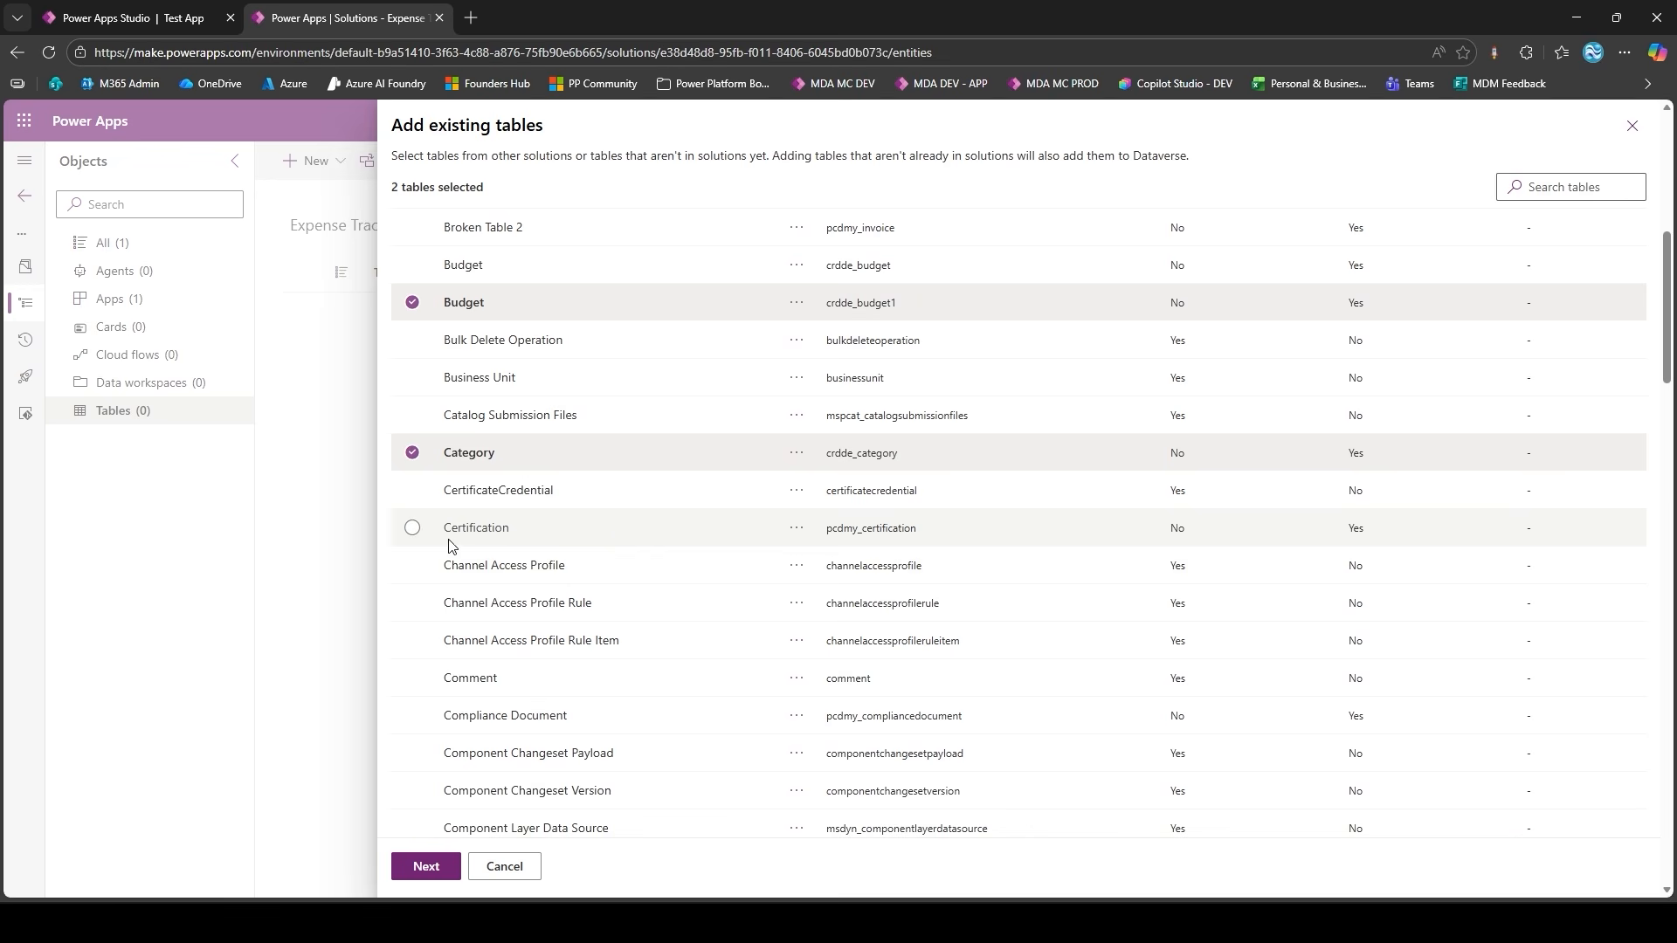
scroll(621, 532, "down", 1)
scroll(620, 532, "up", 1)
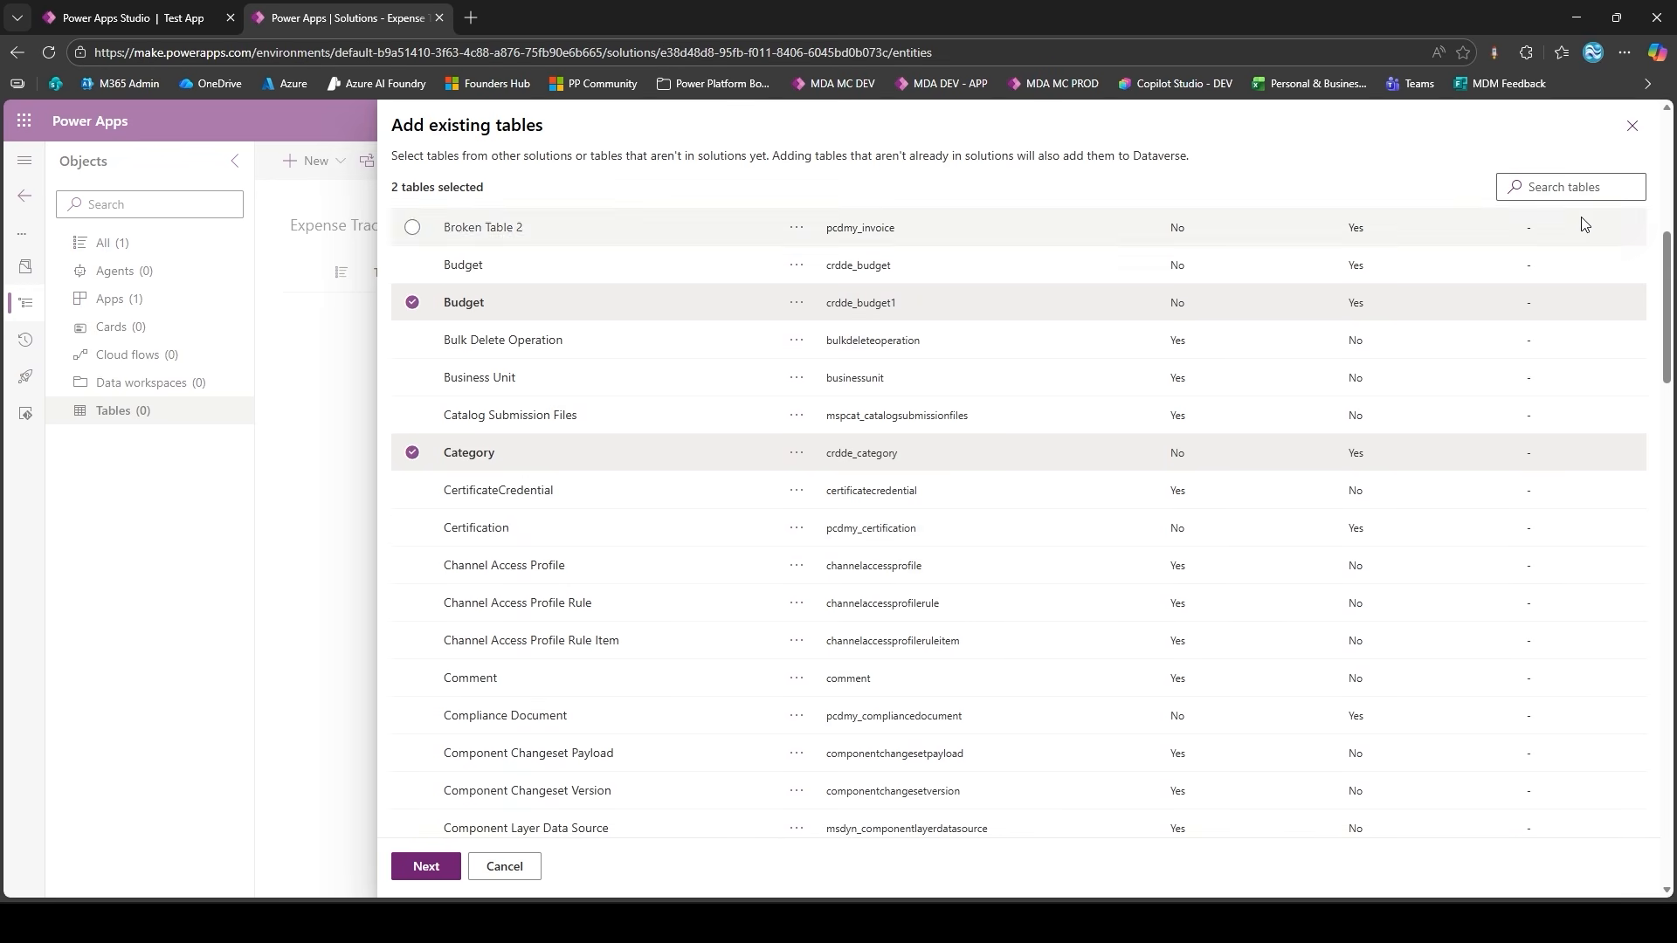
- Filter the tables by crdde, deselect Category, select Daily Expense (crdde_dailyexpense1), Expense Category and Recurring Expense, and add the selection to the solution
left_click(1595, 184)
type("cr")
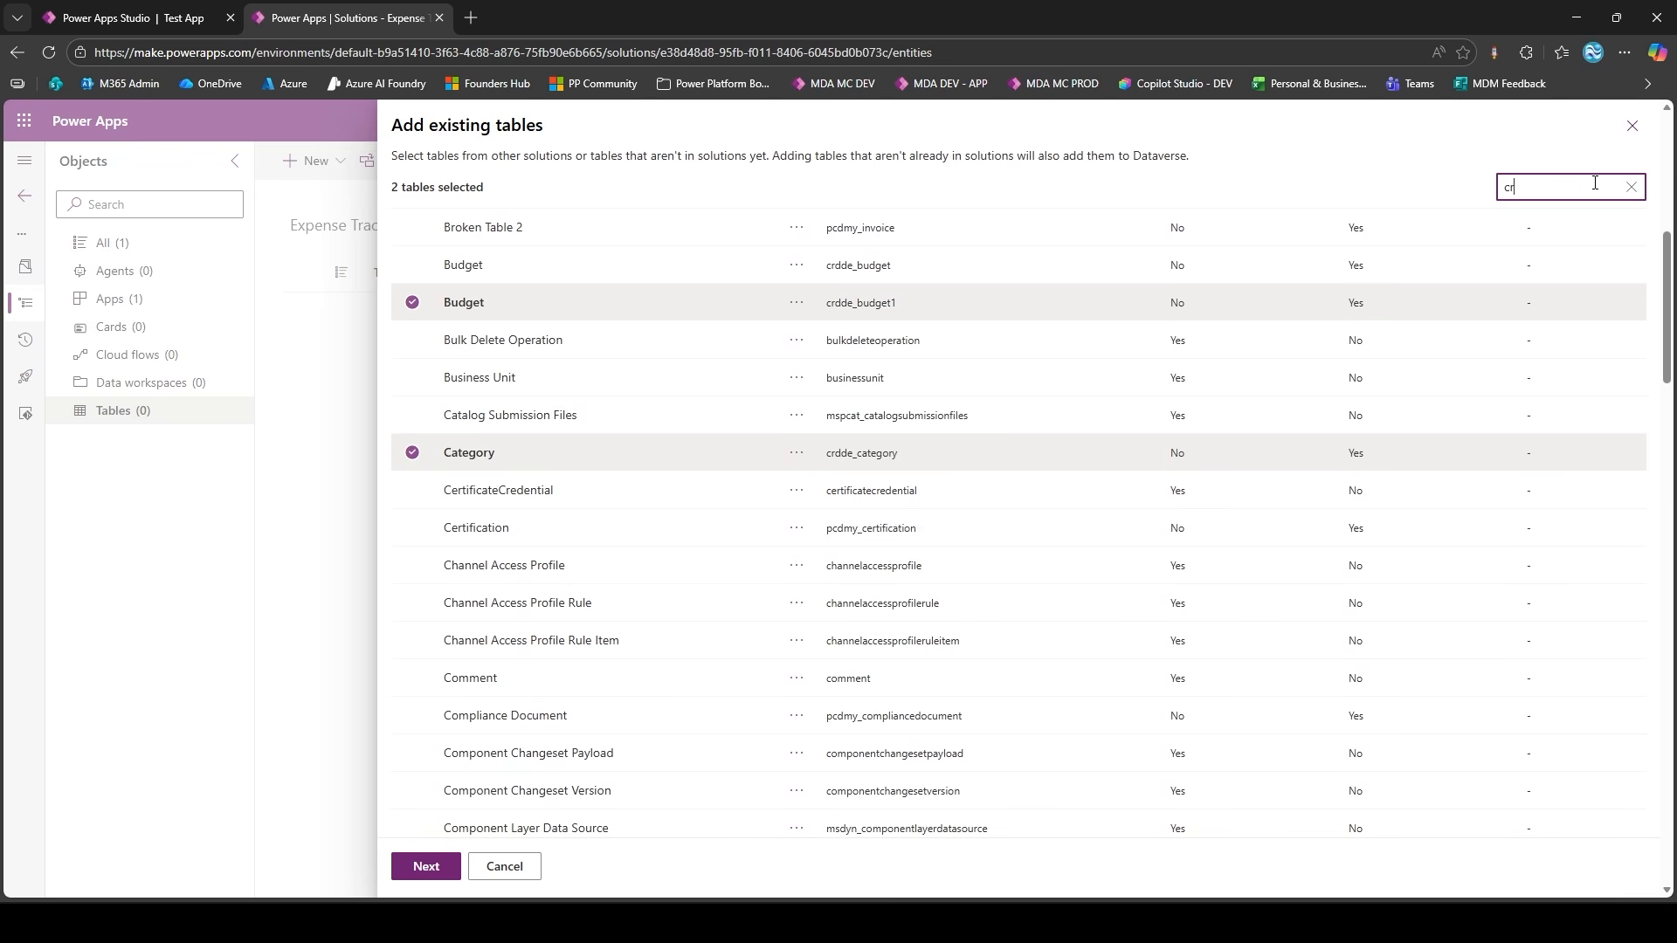
type("de")
key("BackSpace")
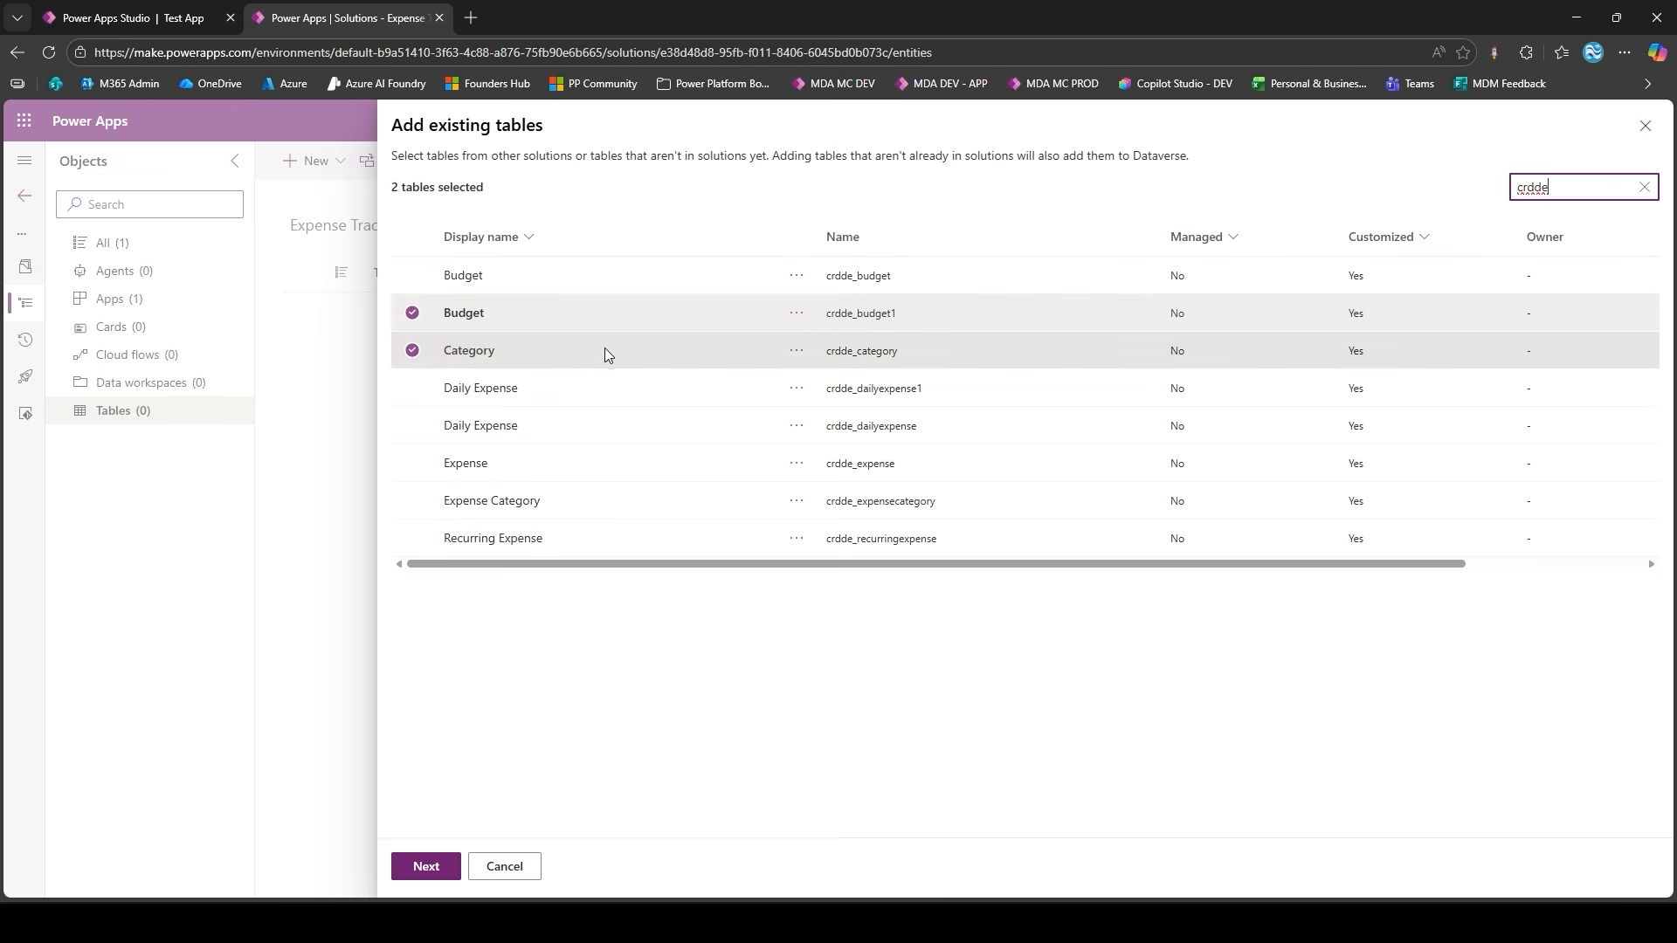
left_click(413, 350)
left_click(481, 387)
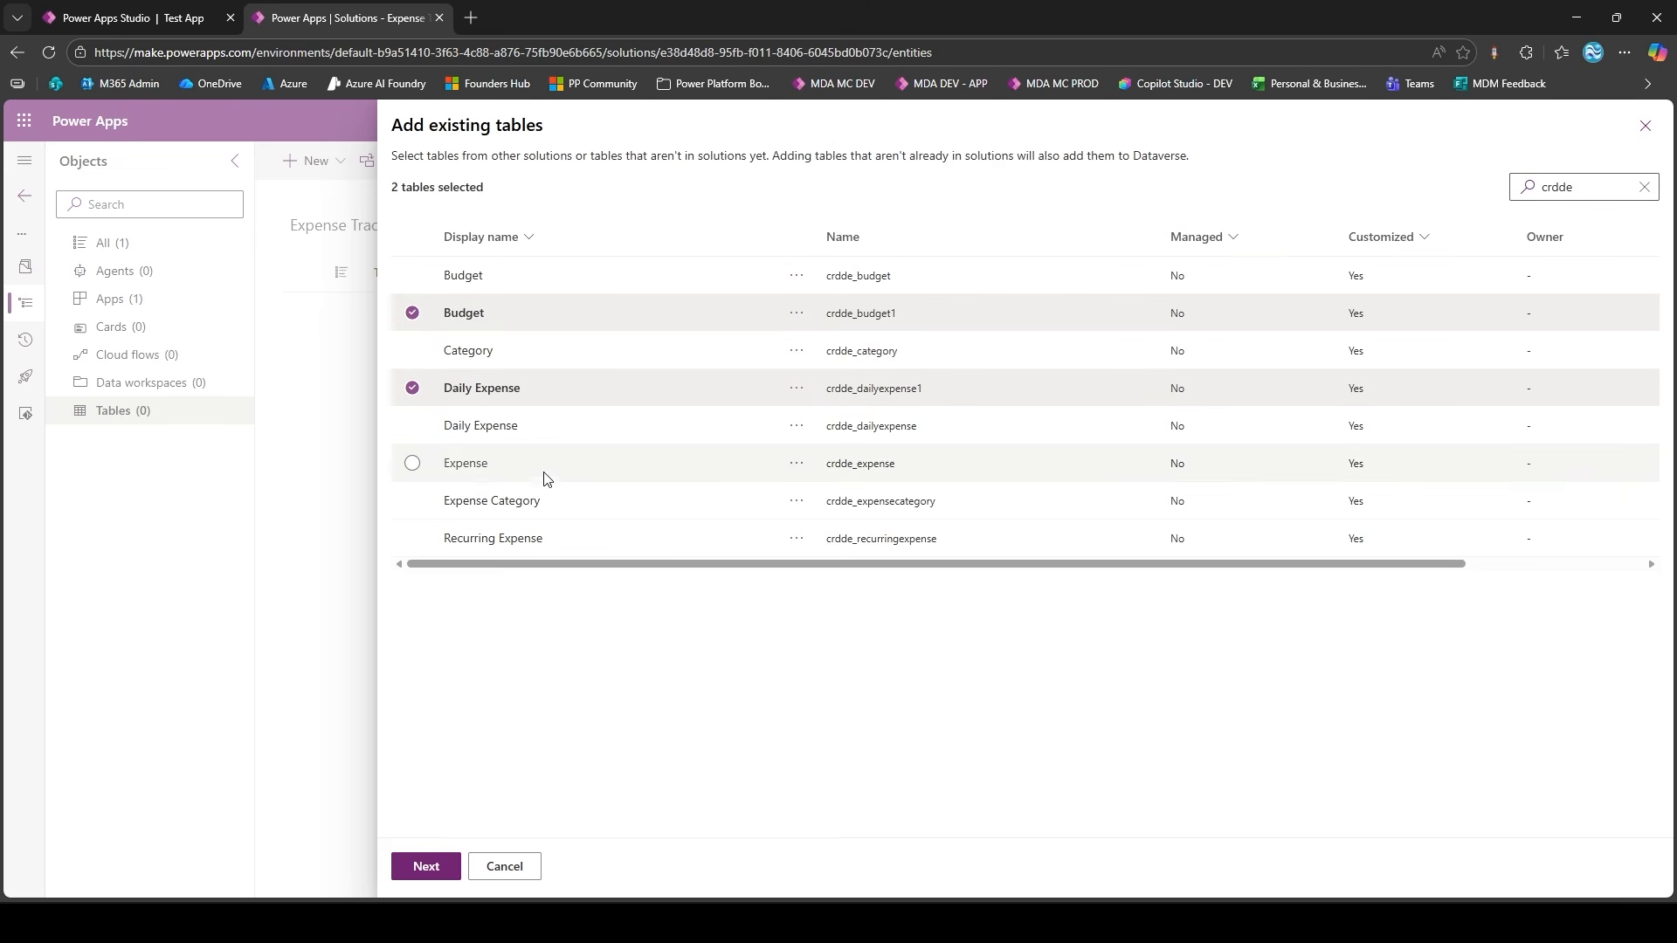
left_click(501, 511)
left_click(414, 537)
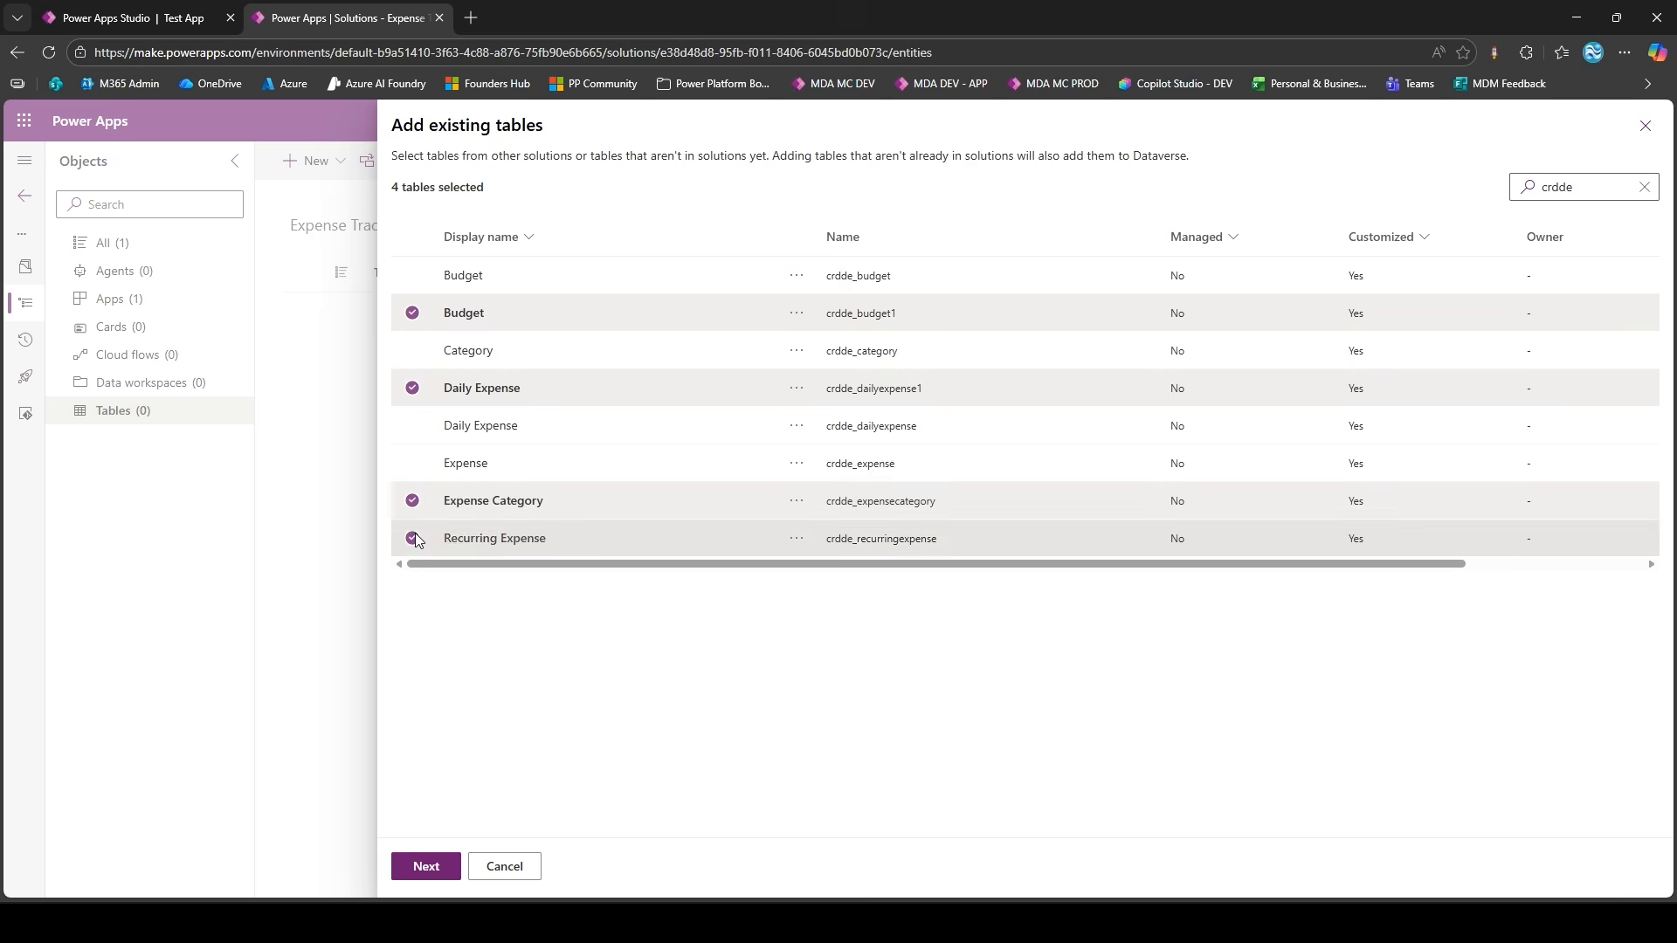
left_click(426, 869)
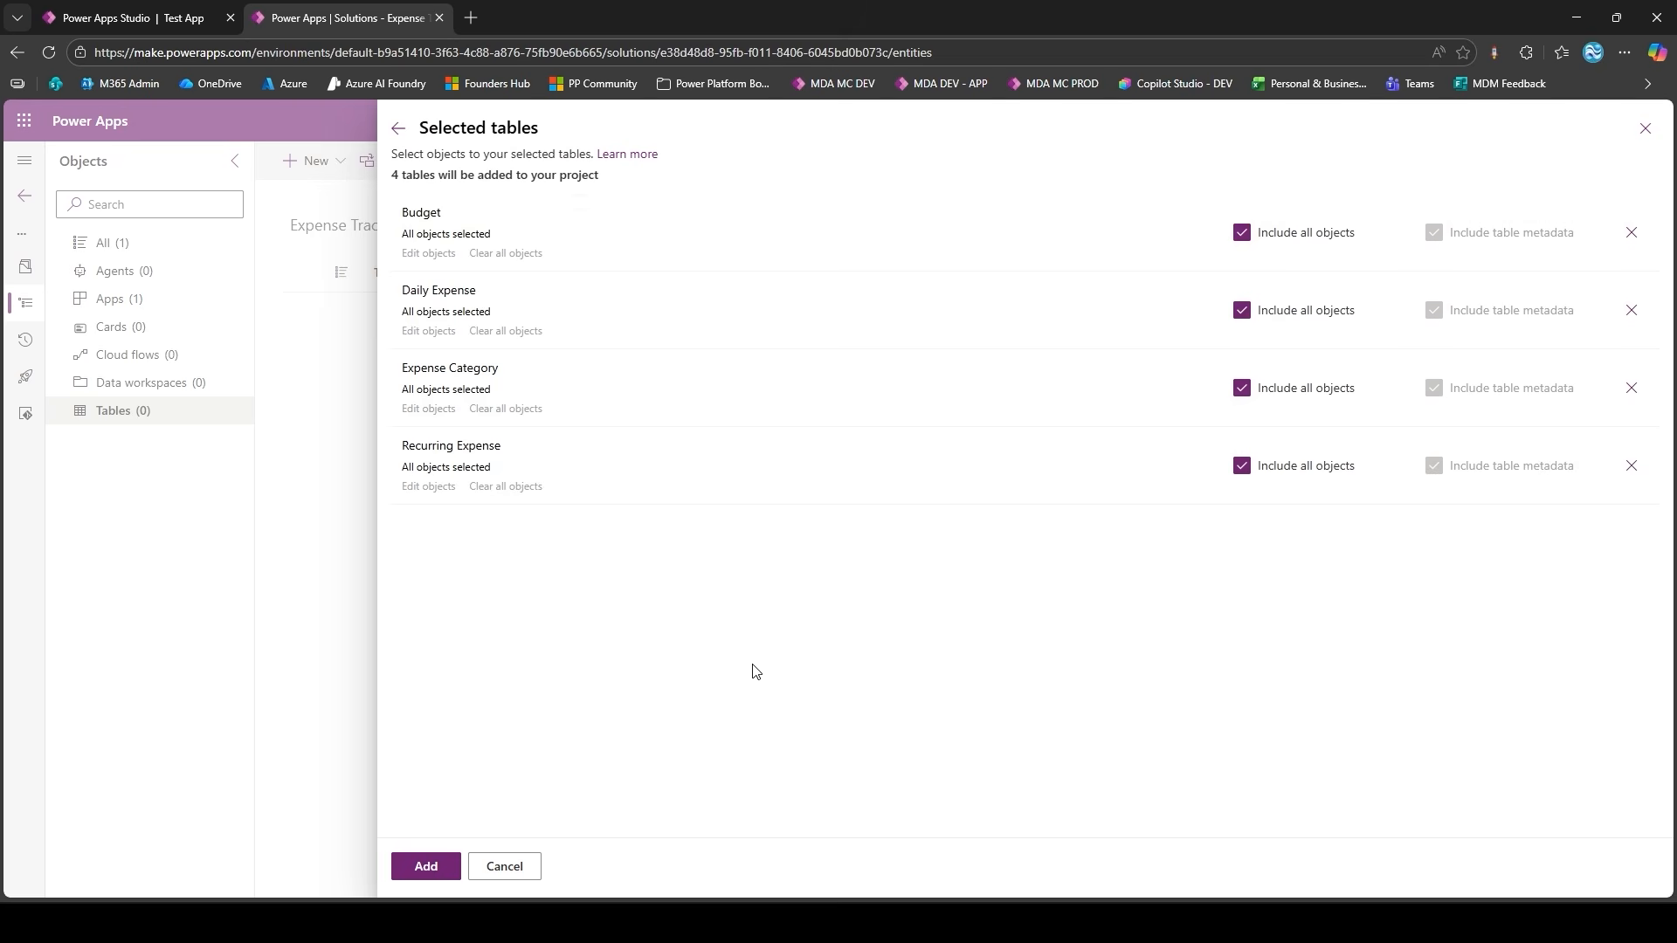
left_click(427, 869)
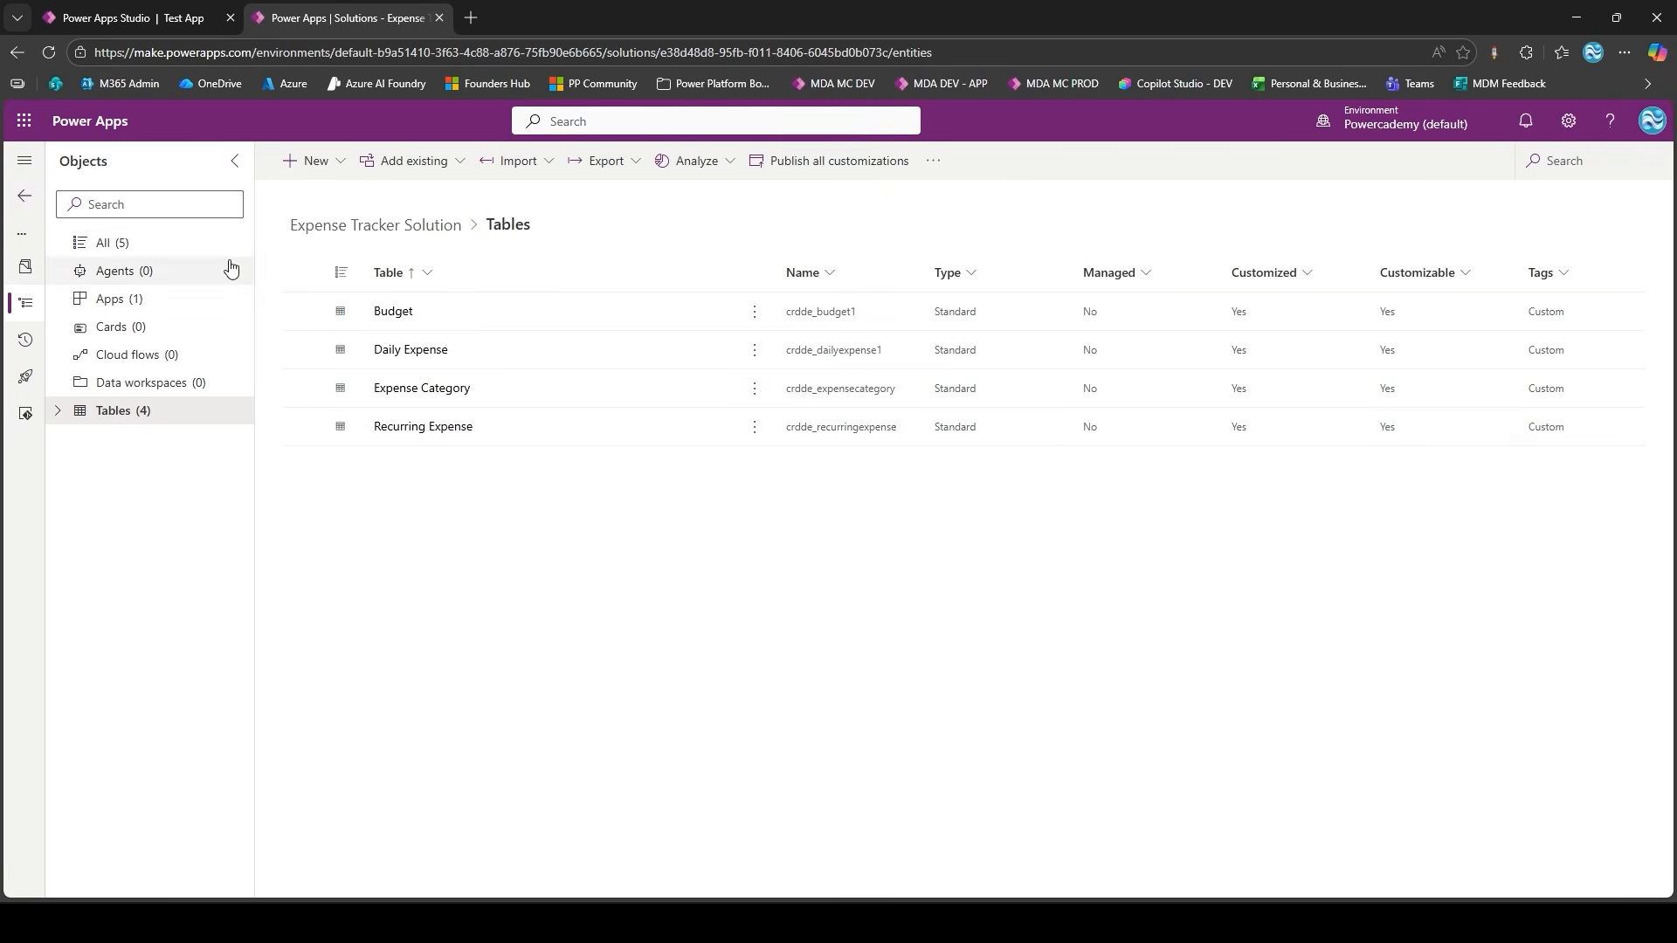
- From the solution's full object list, create a new model-driven app named Expense Tracker Admin
left_click(196, 249)
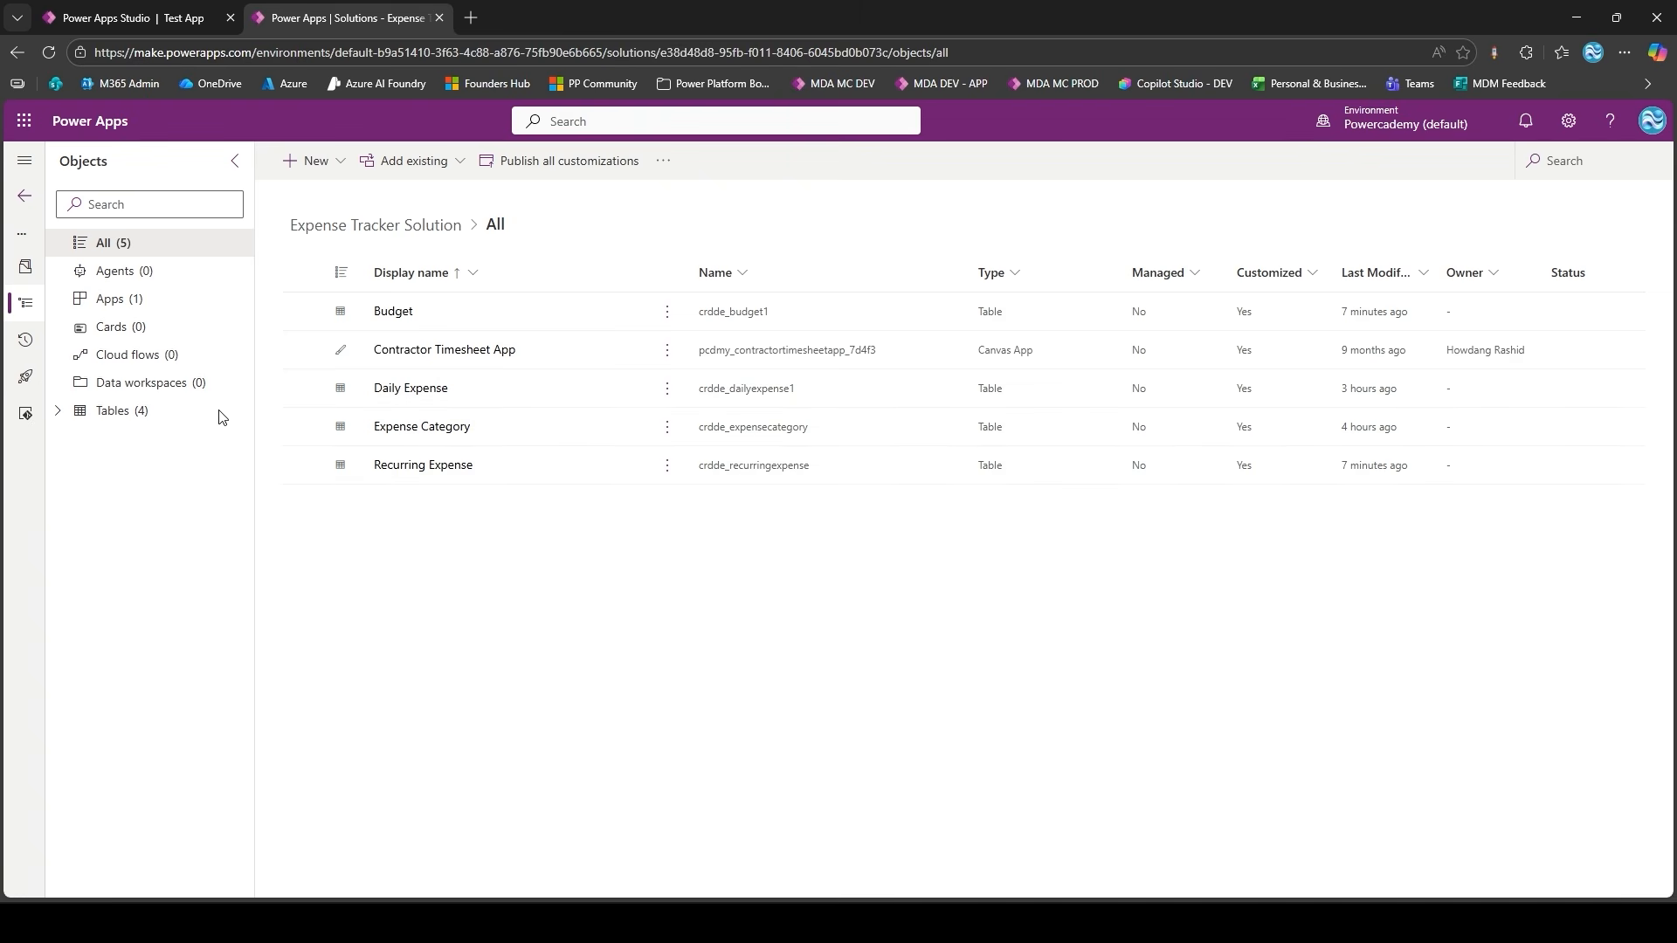
left_click(336, 163)
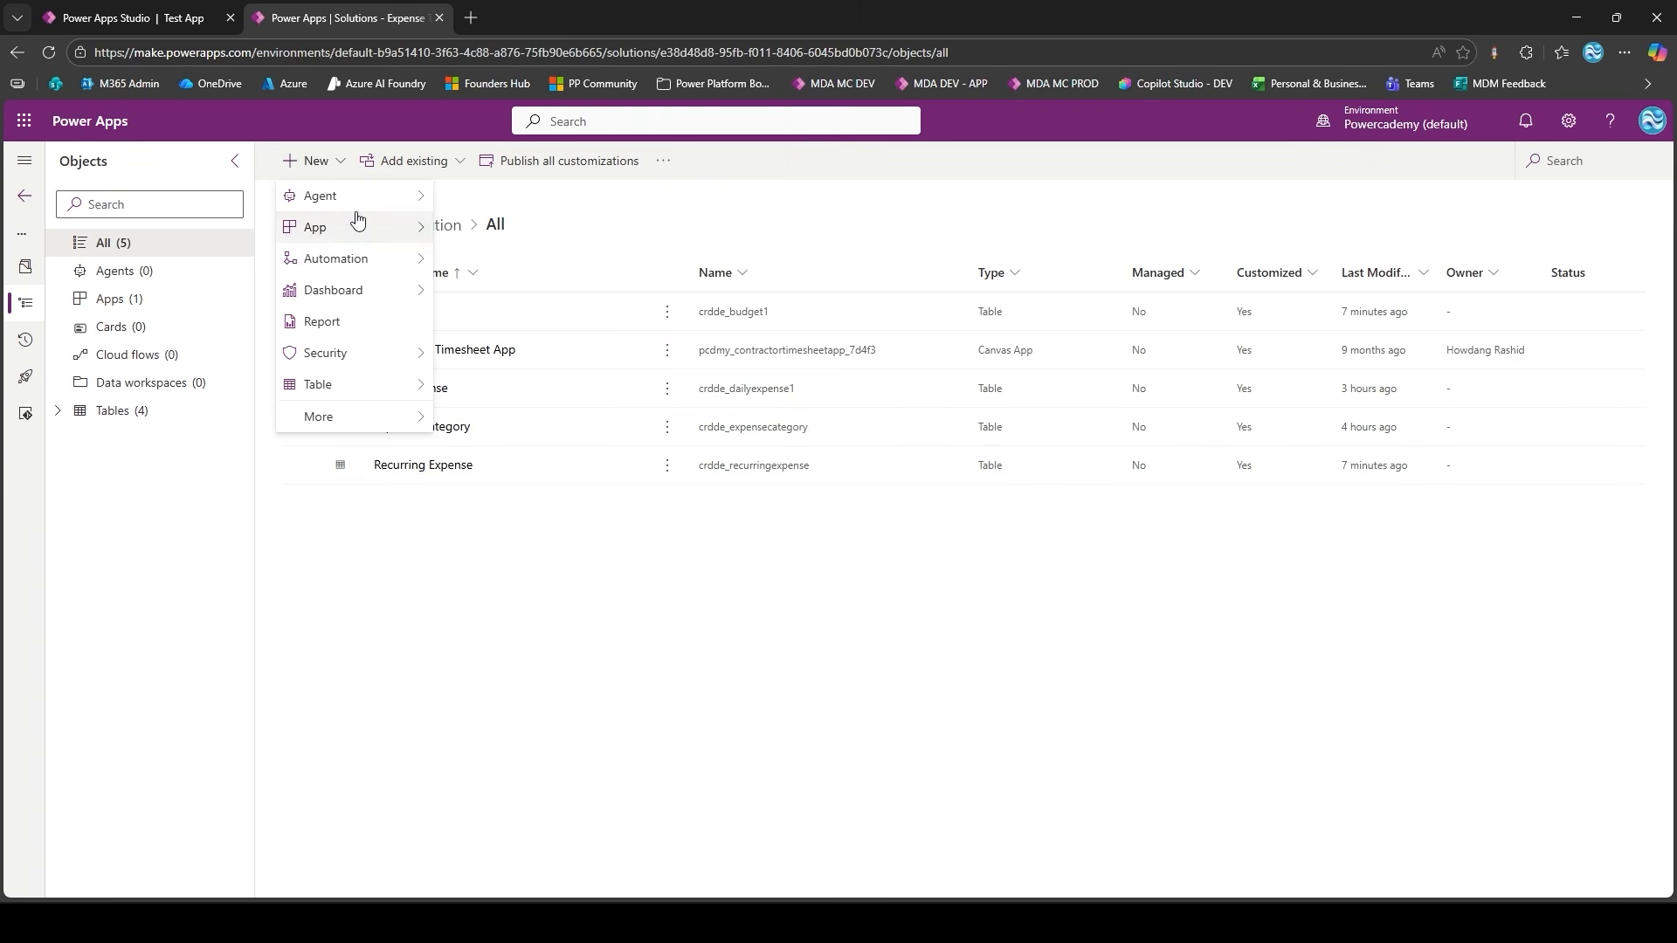
mouse_move(372, 219)
left_click(480, 262)
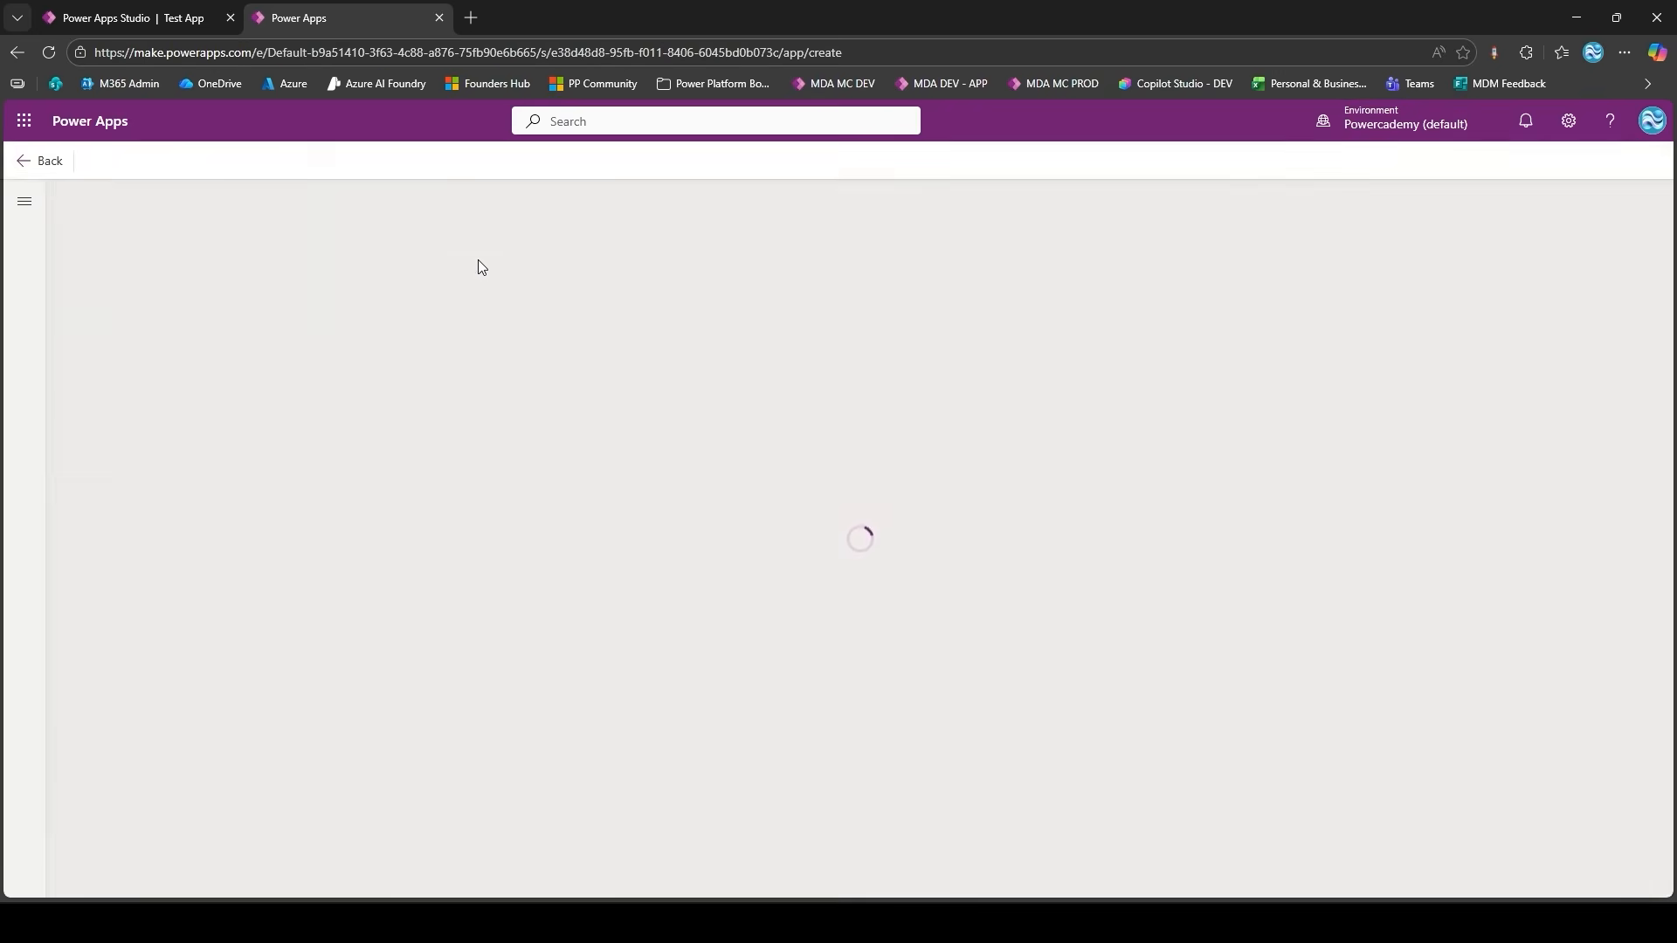
type("Expense Tracker Admin")
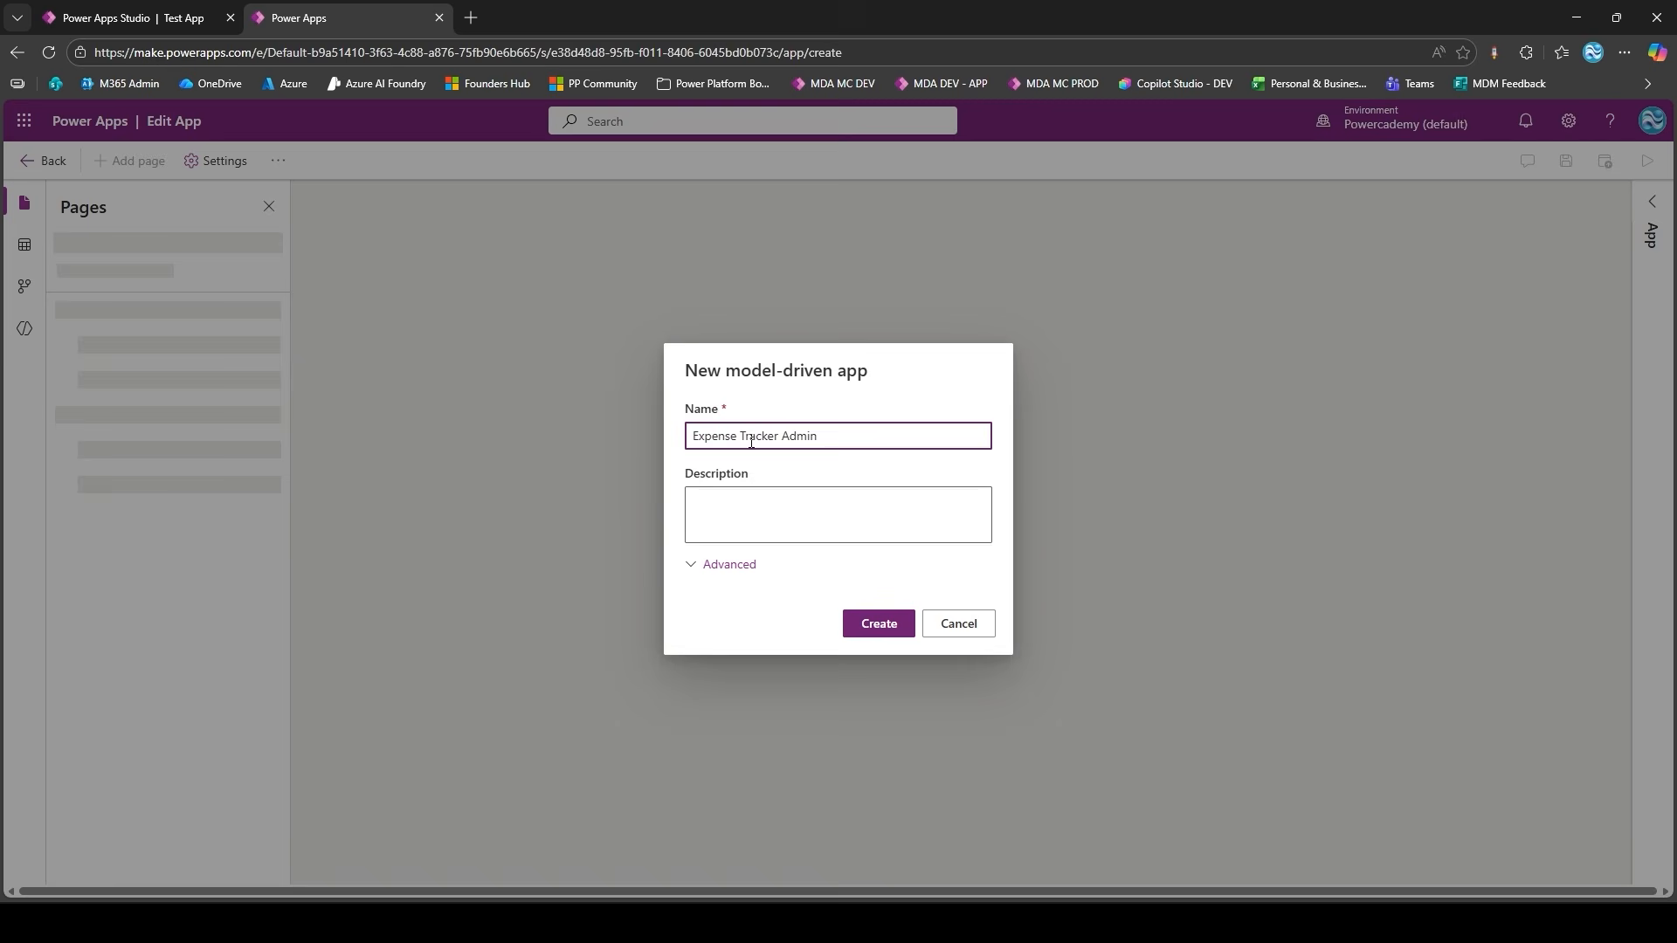
left_click(757, 569)
left_click(882, 636)
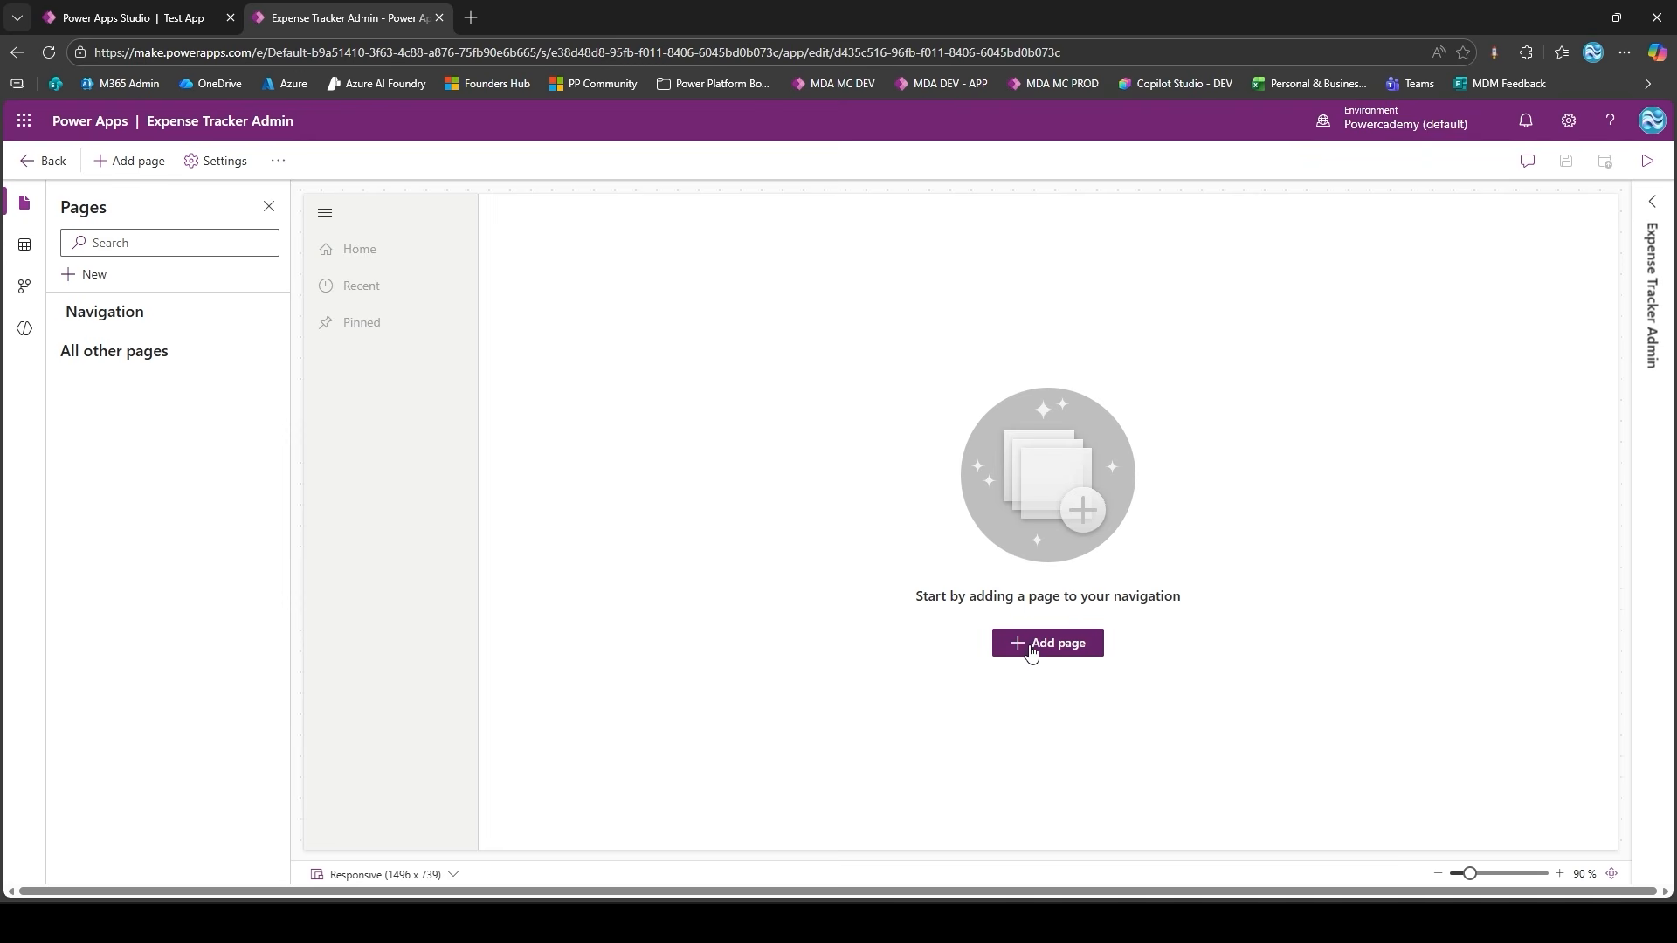
- Start a Dataverse table page, search the tables for budget and select the second Budget table
left_click(1030, 657)
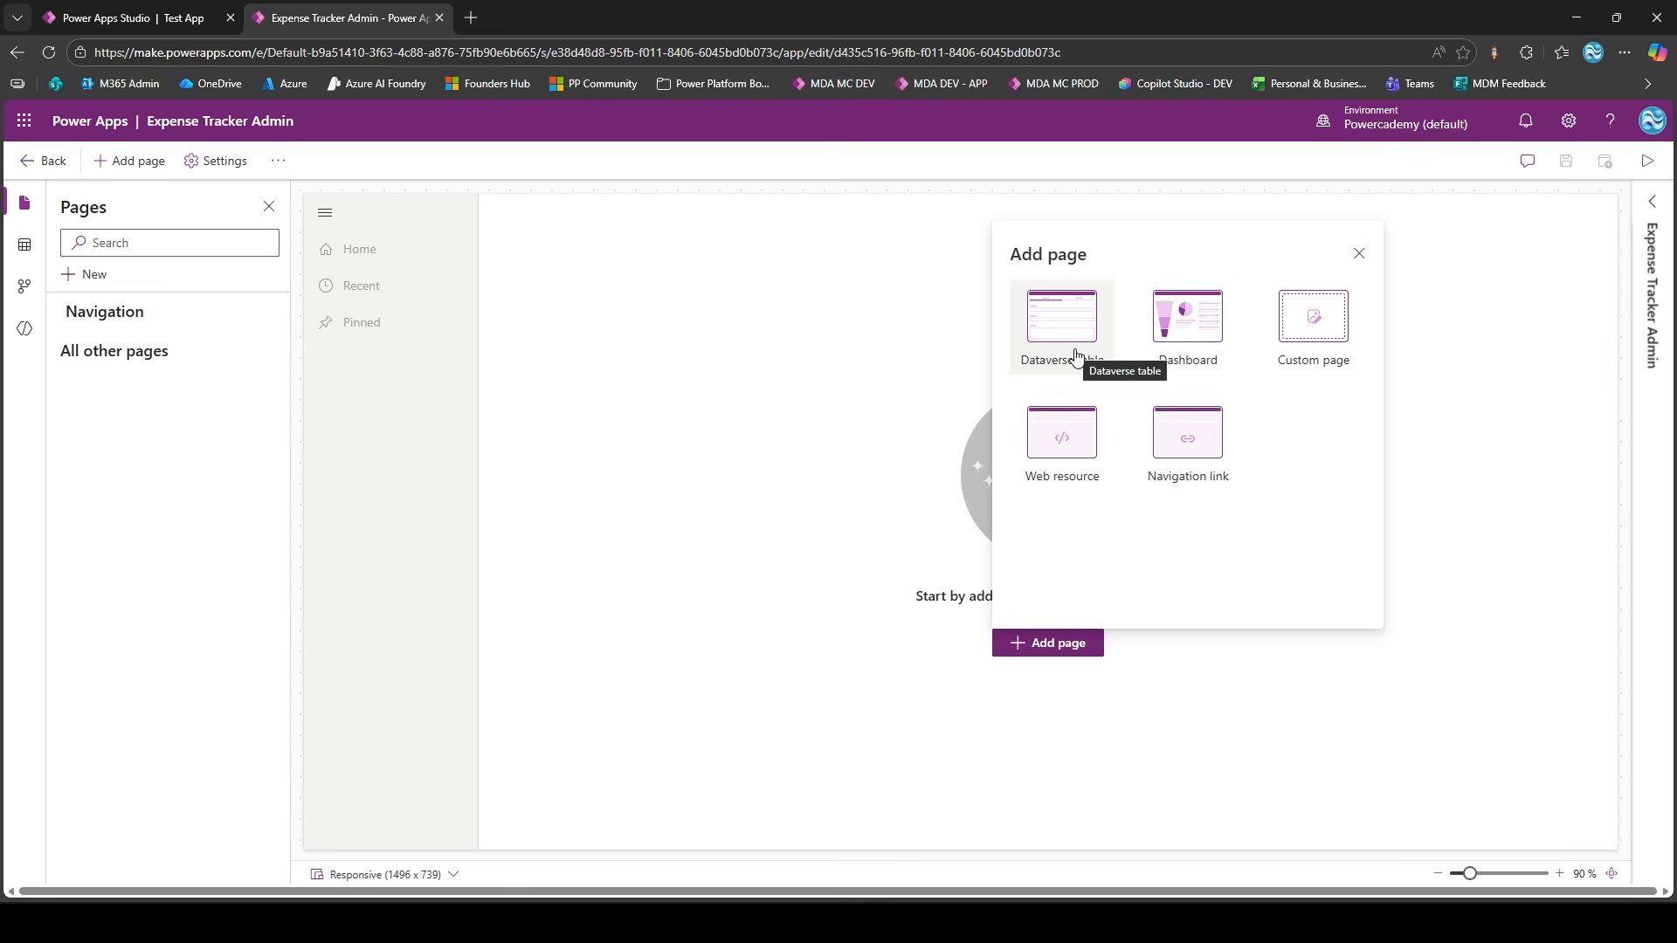
left_click(1106, 358)
left_click(1295, 323)
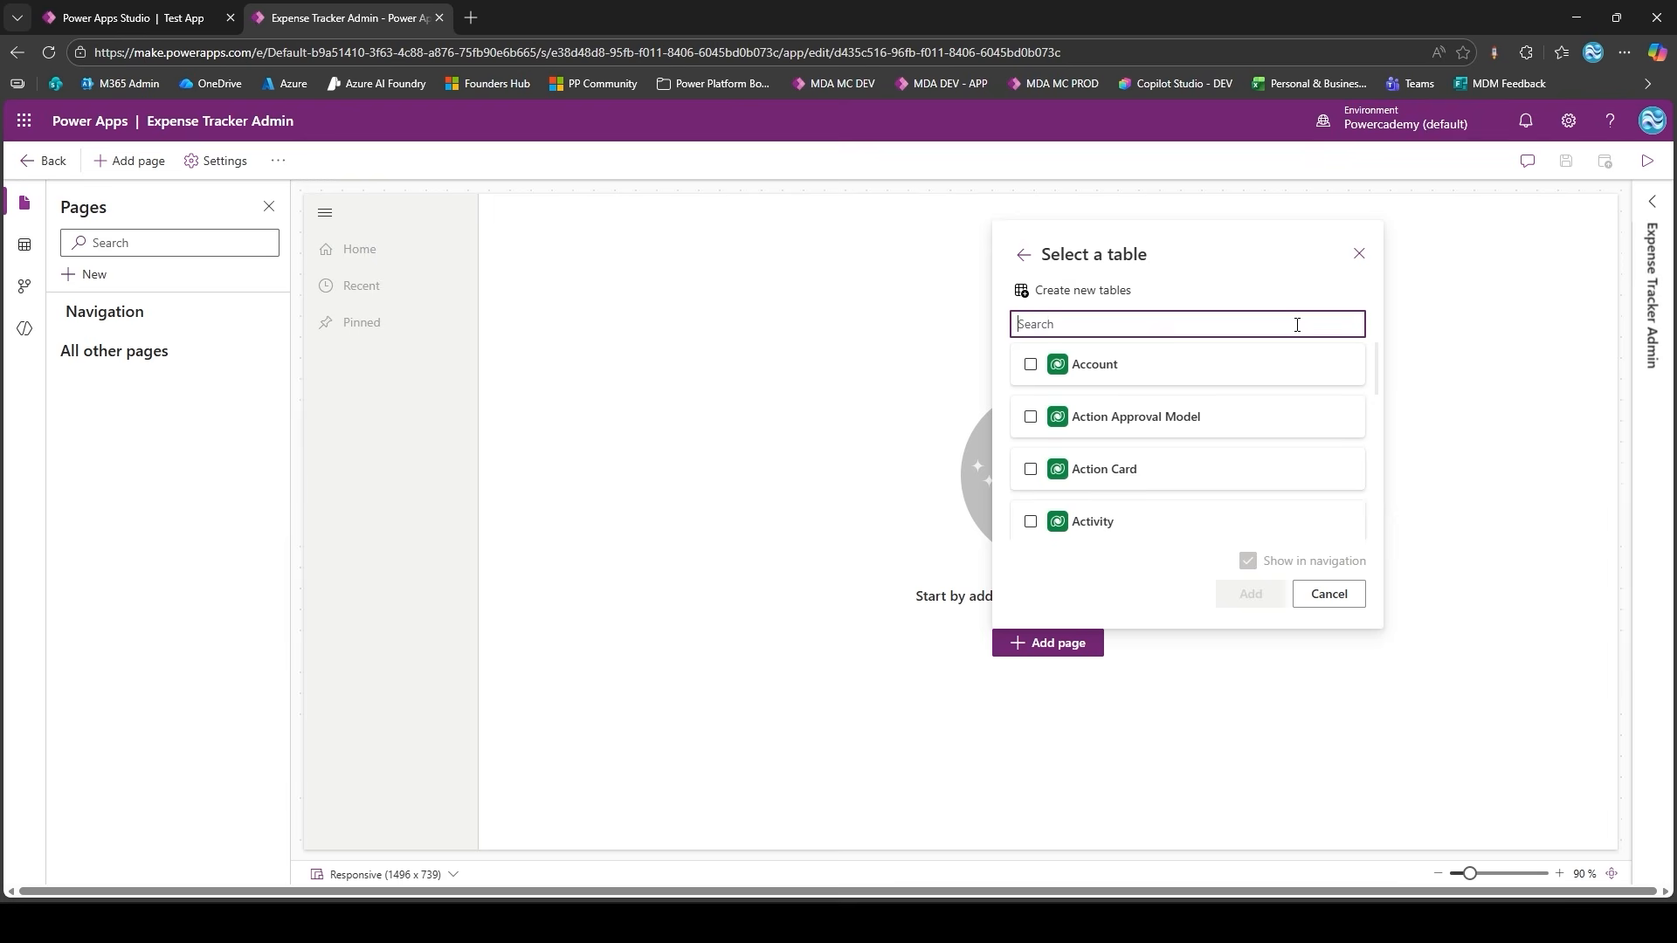
type("budget")
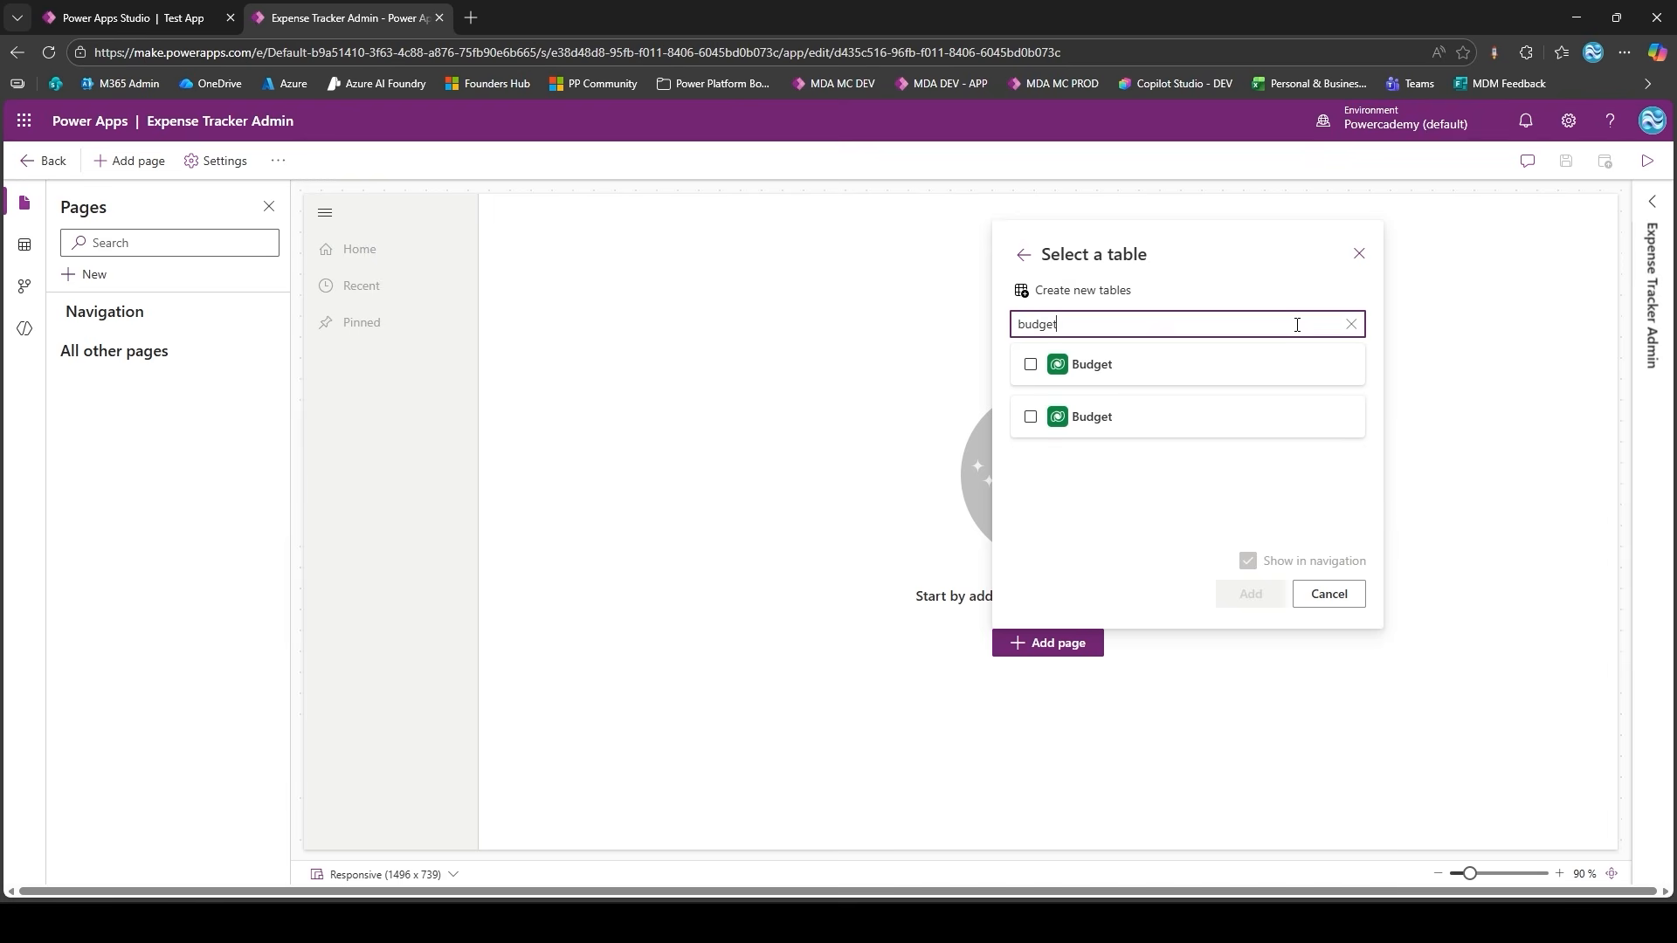
left_click(1086, 417)
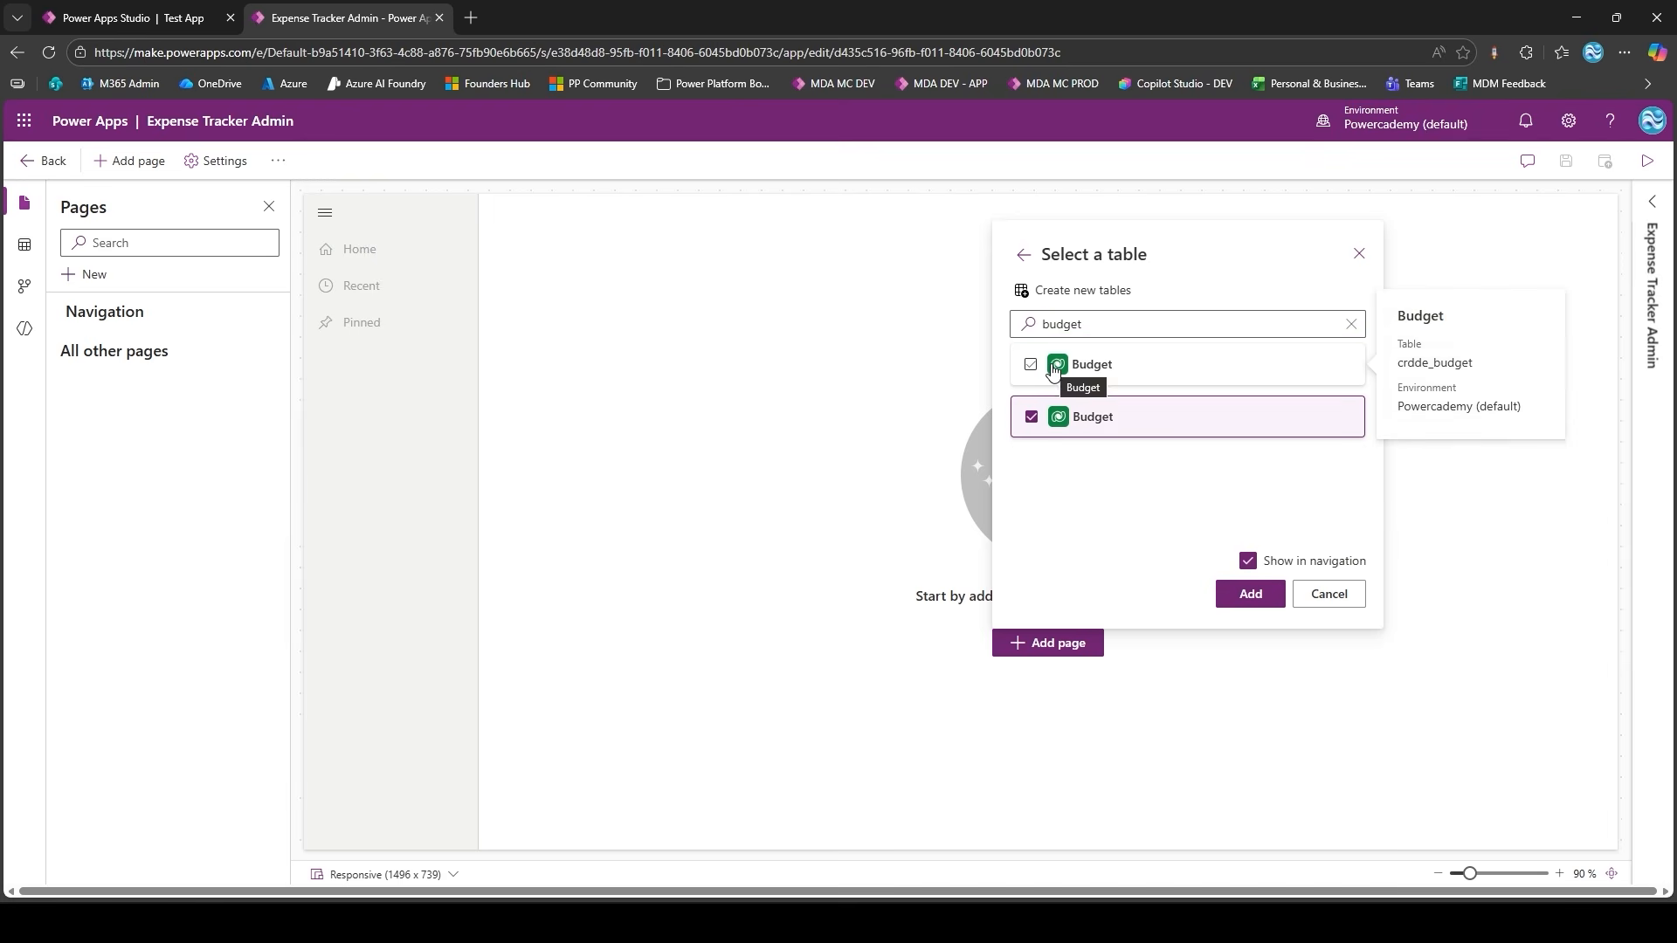
- Search the tables for cate, select Expense Category as well, and add both table pages with Show in navigation enabled
double_click(1138, 314)
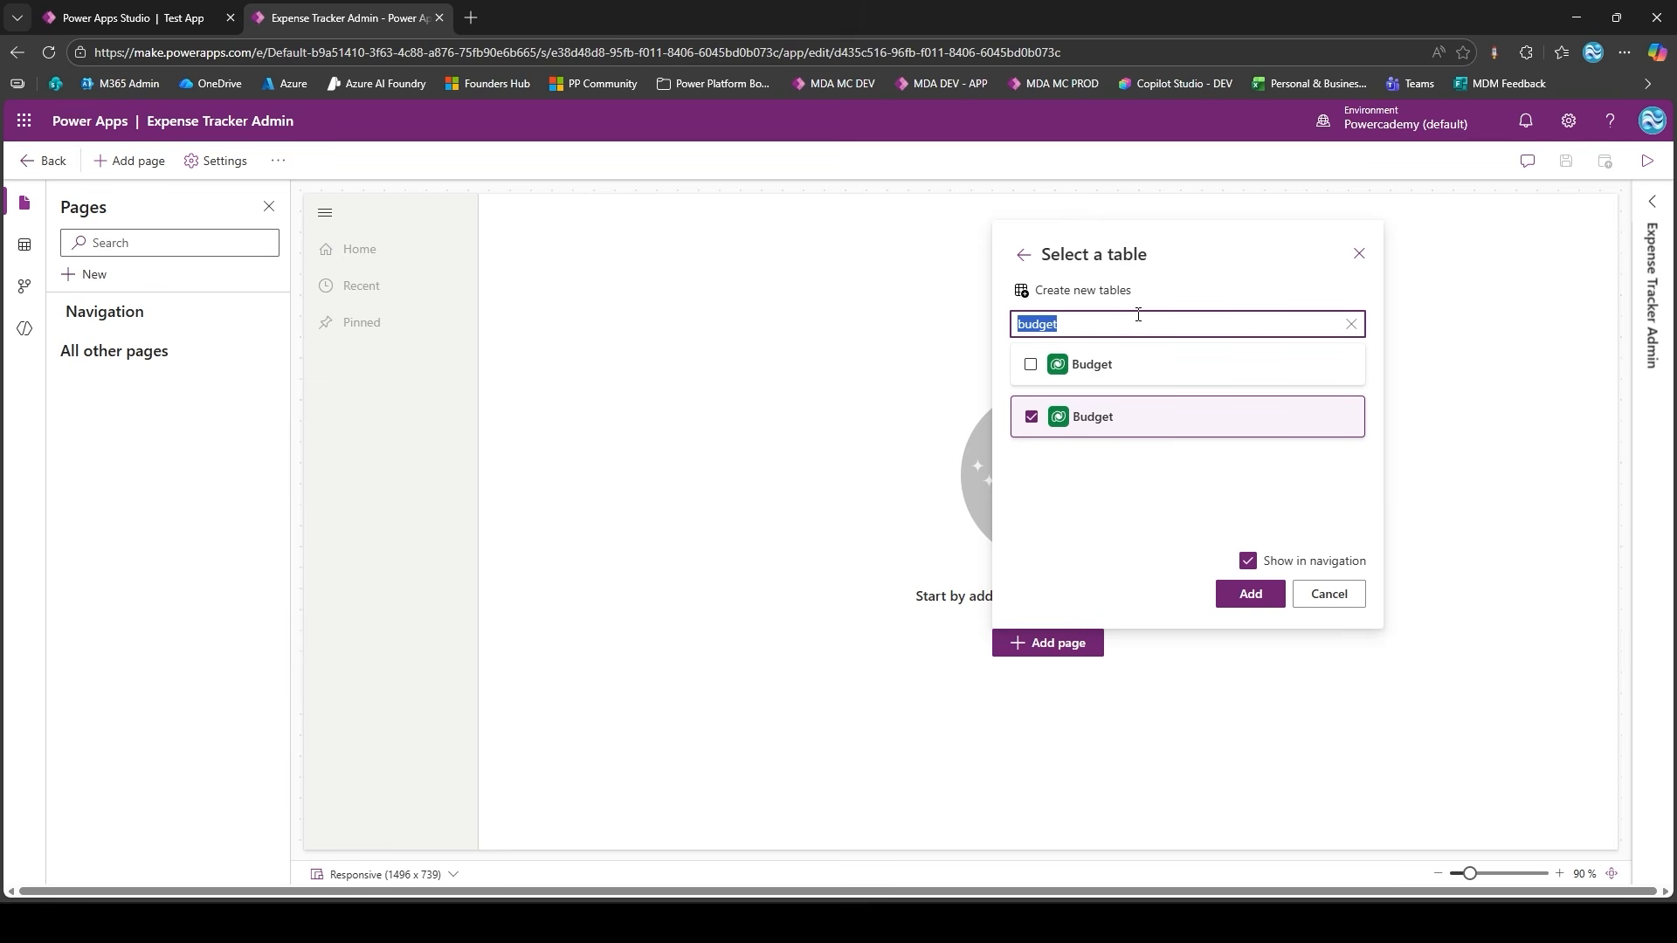
type("cate")
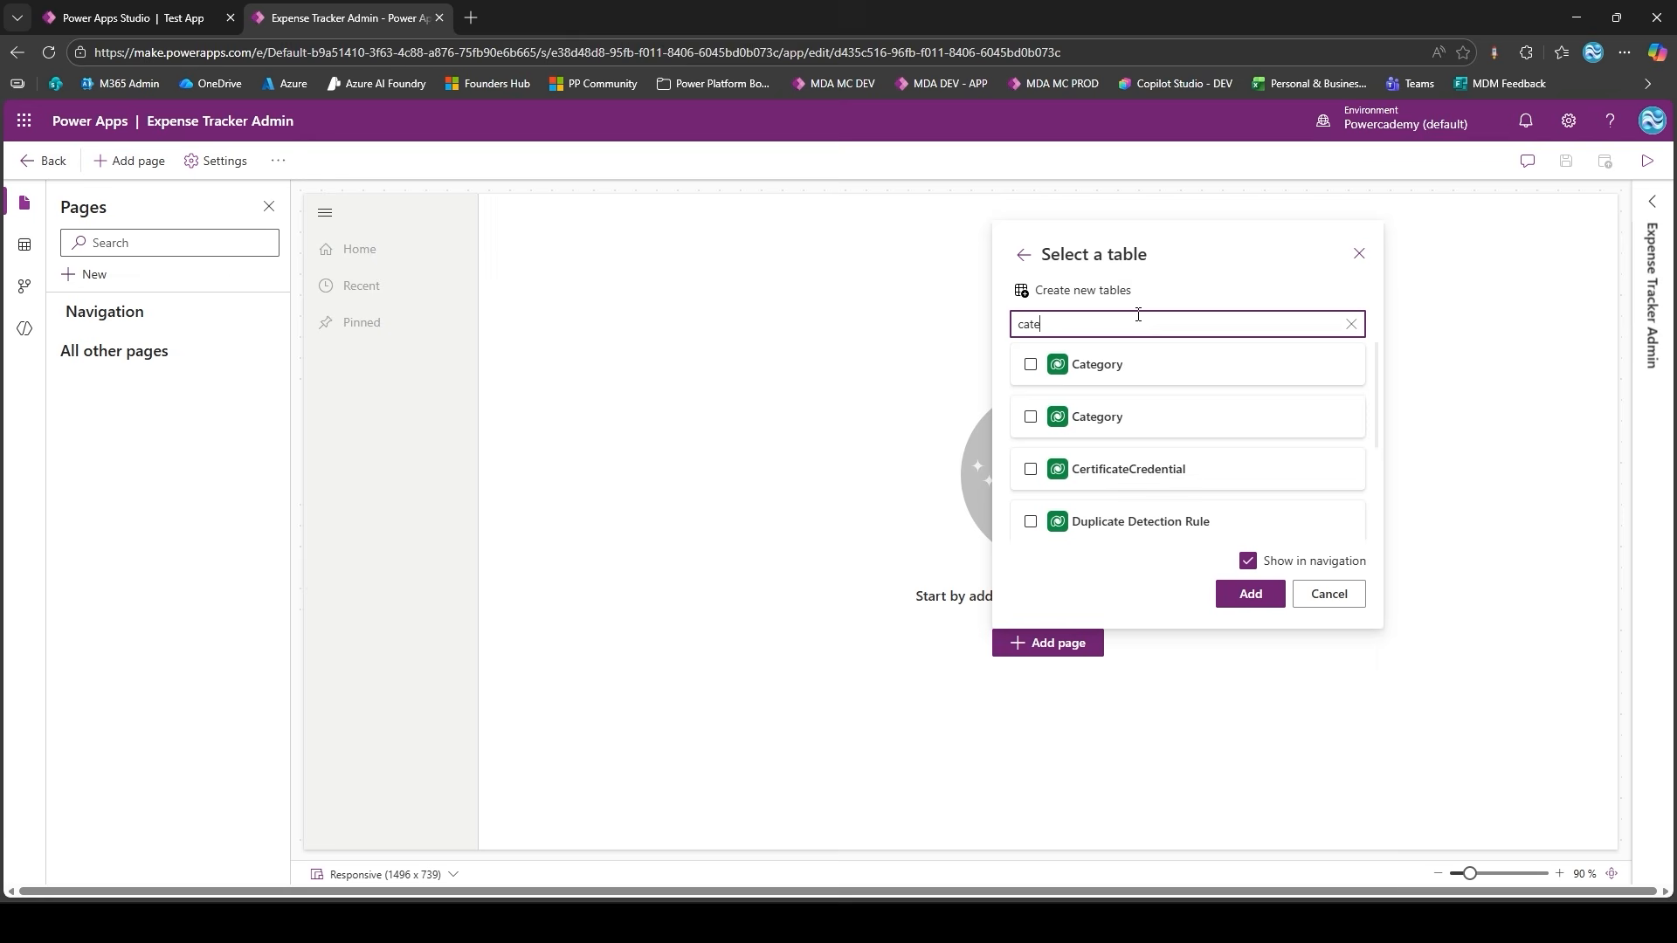
left_click(1124, 365)
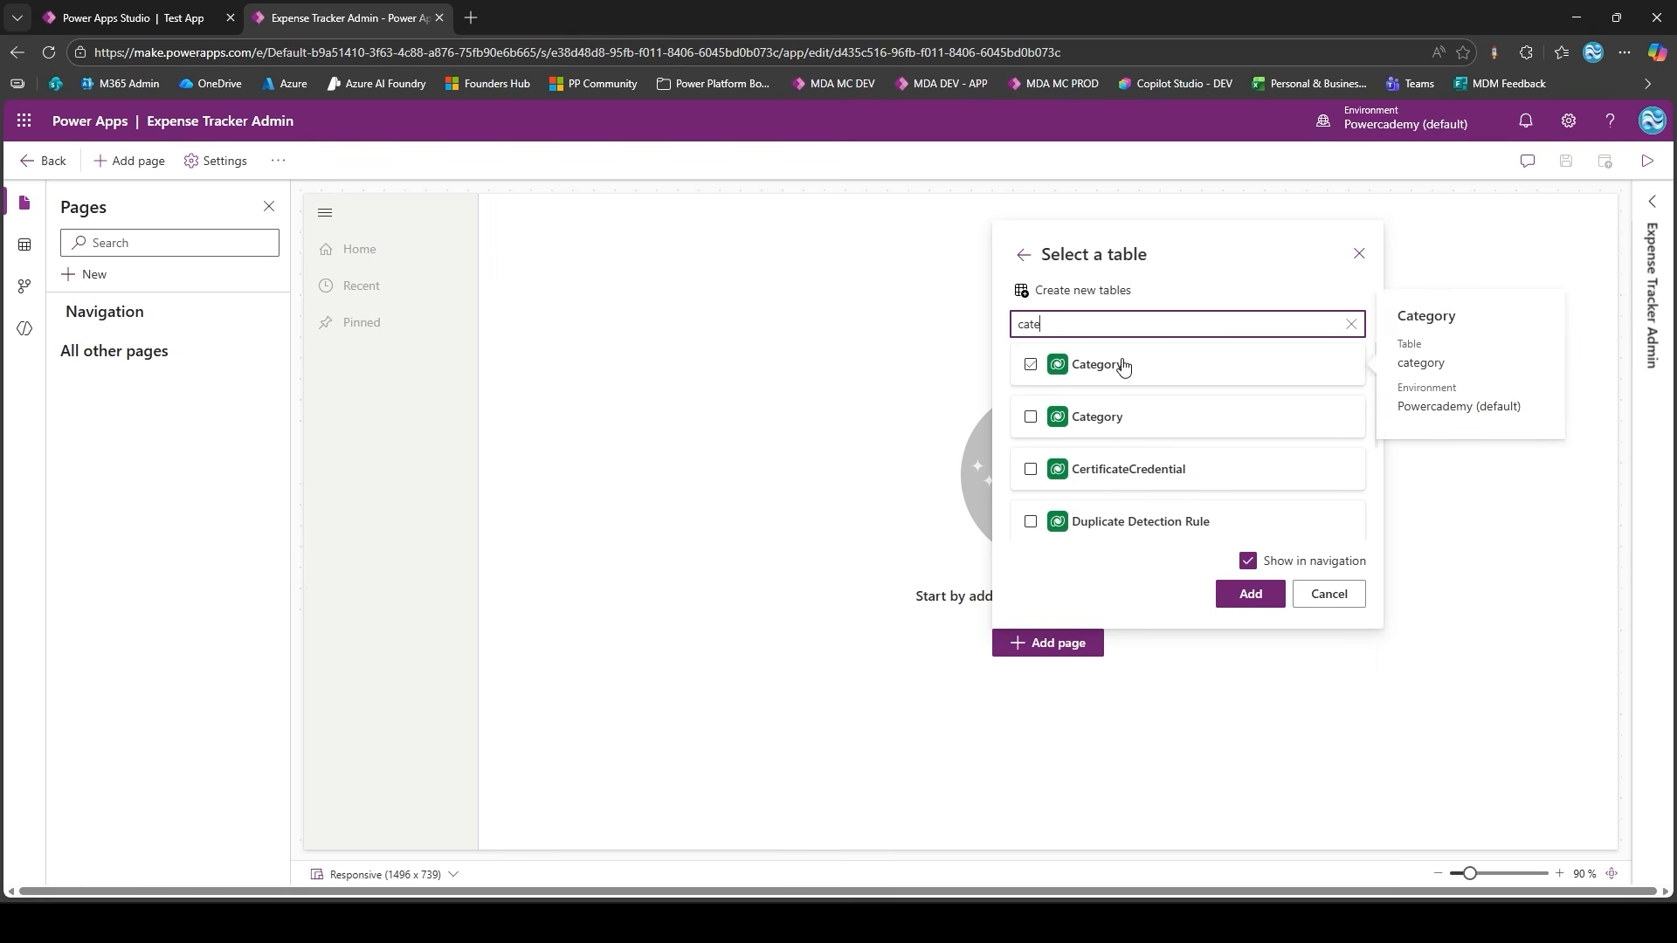
scroll(1127, 463, "down", 2)
left_click(1126, 465)
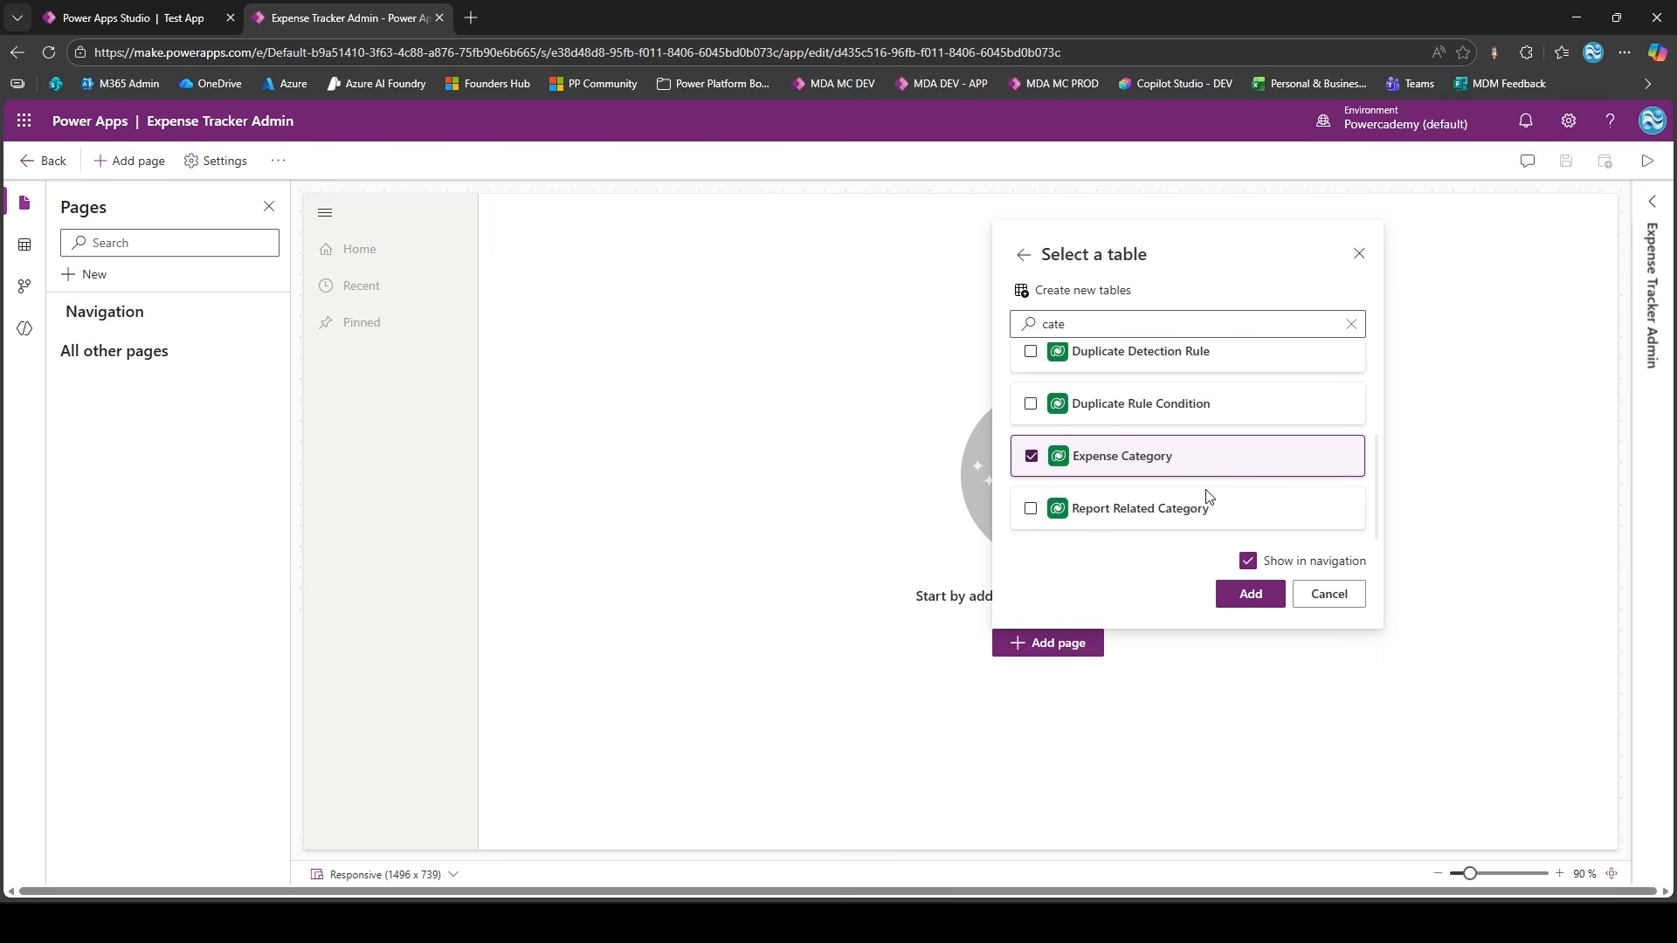
left_click(1251, 594)
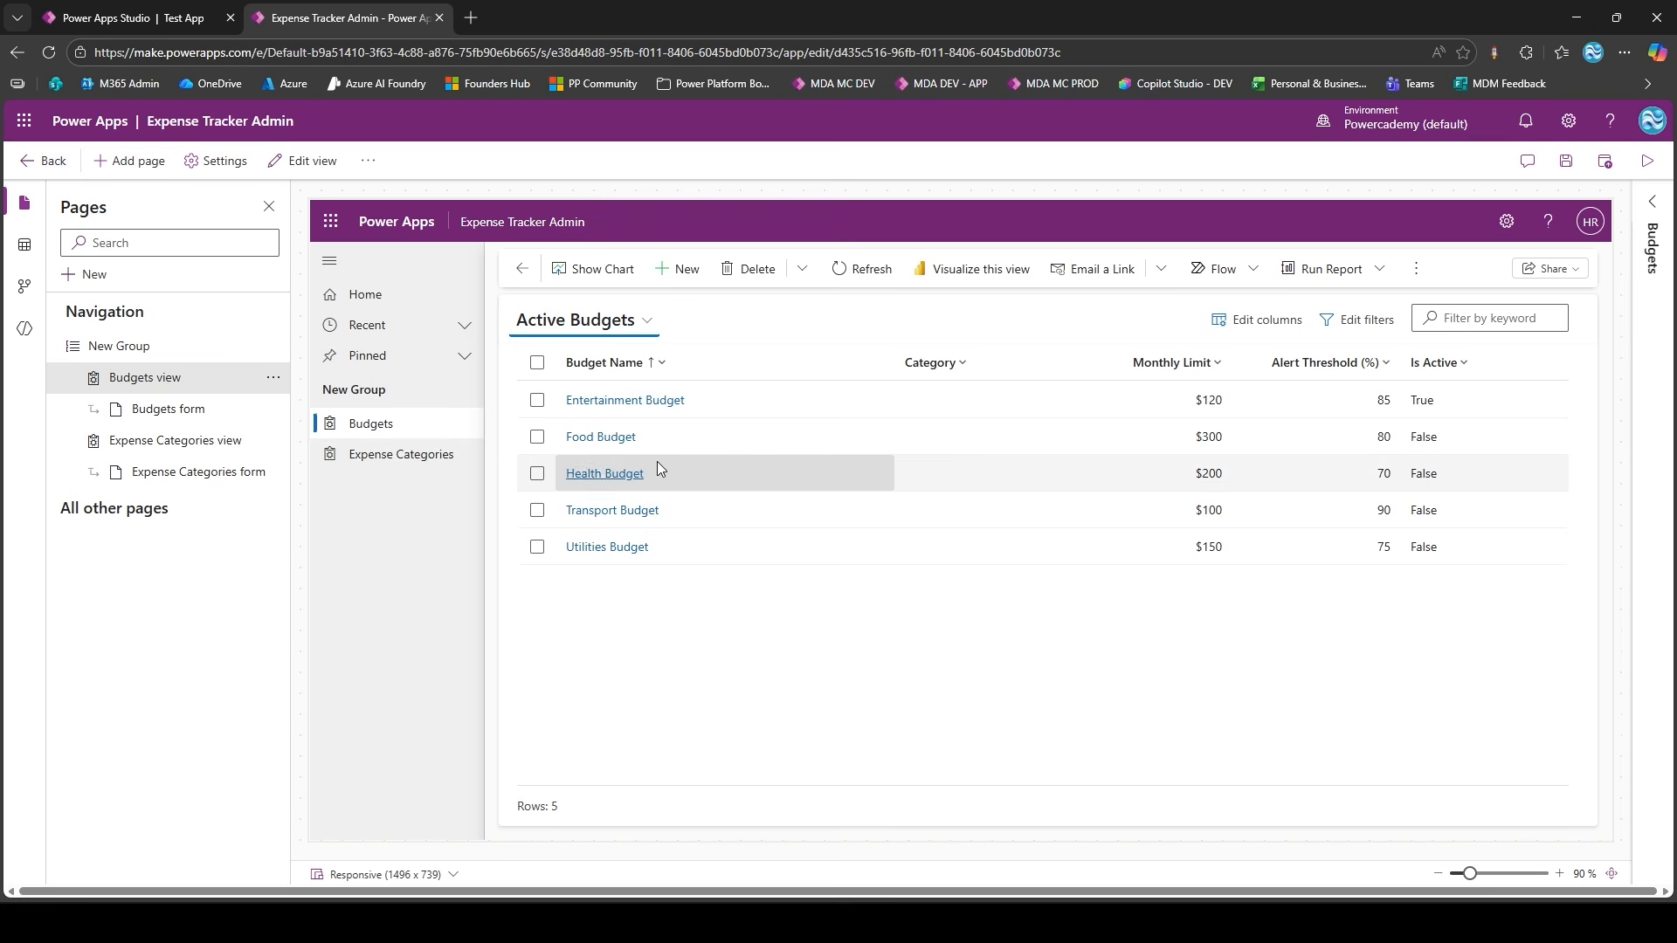
- Examine the Entertainment Budget record's form, return to the Active Budgets list and reopen the same record
double_click(784, 416)
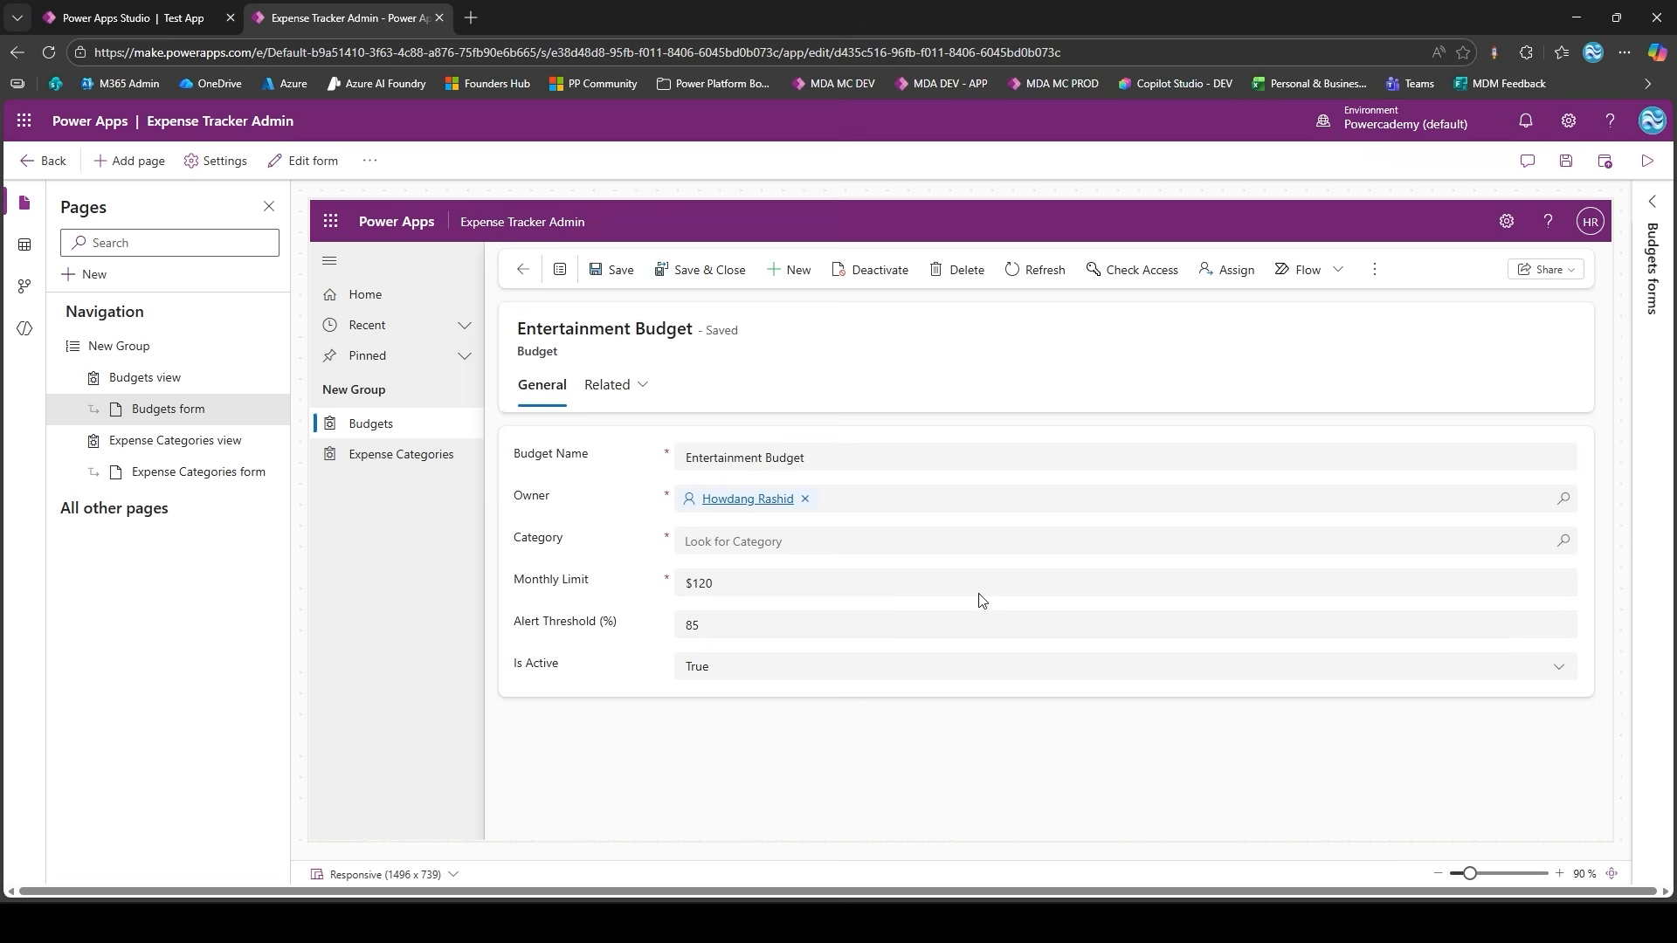
left_click(522, 269)
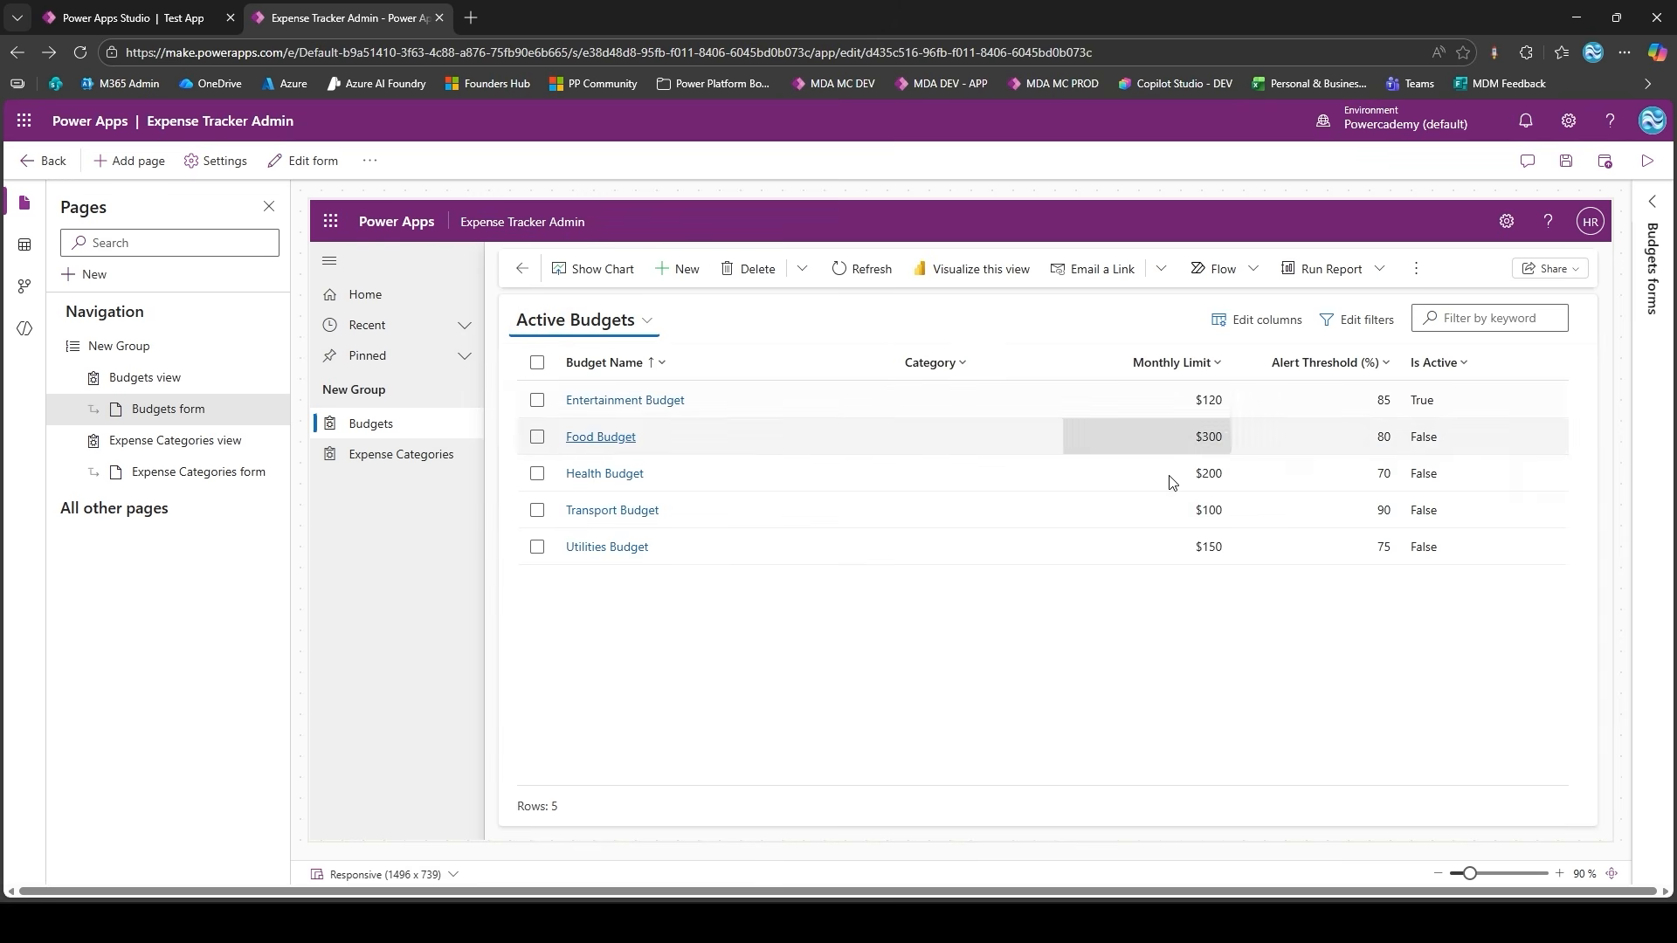
double_click(768, 406)
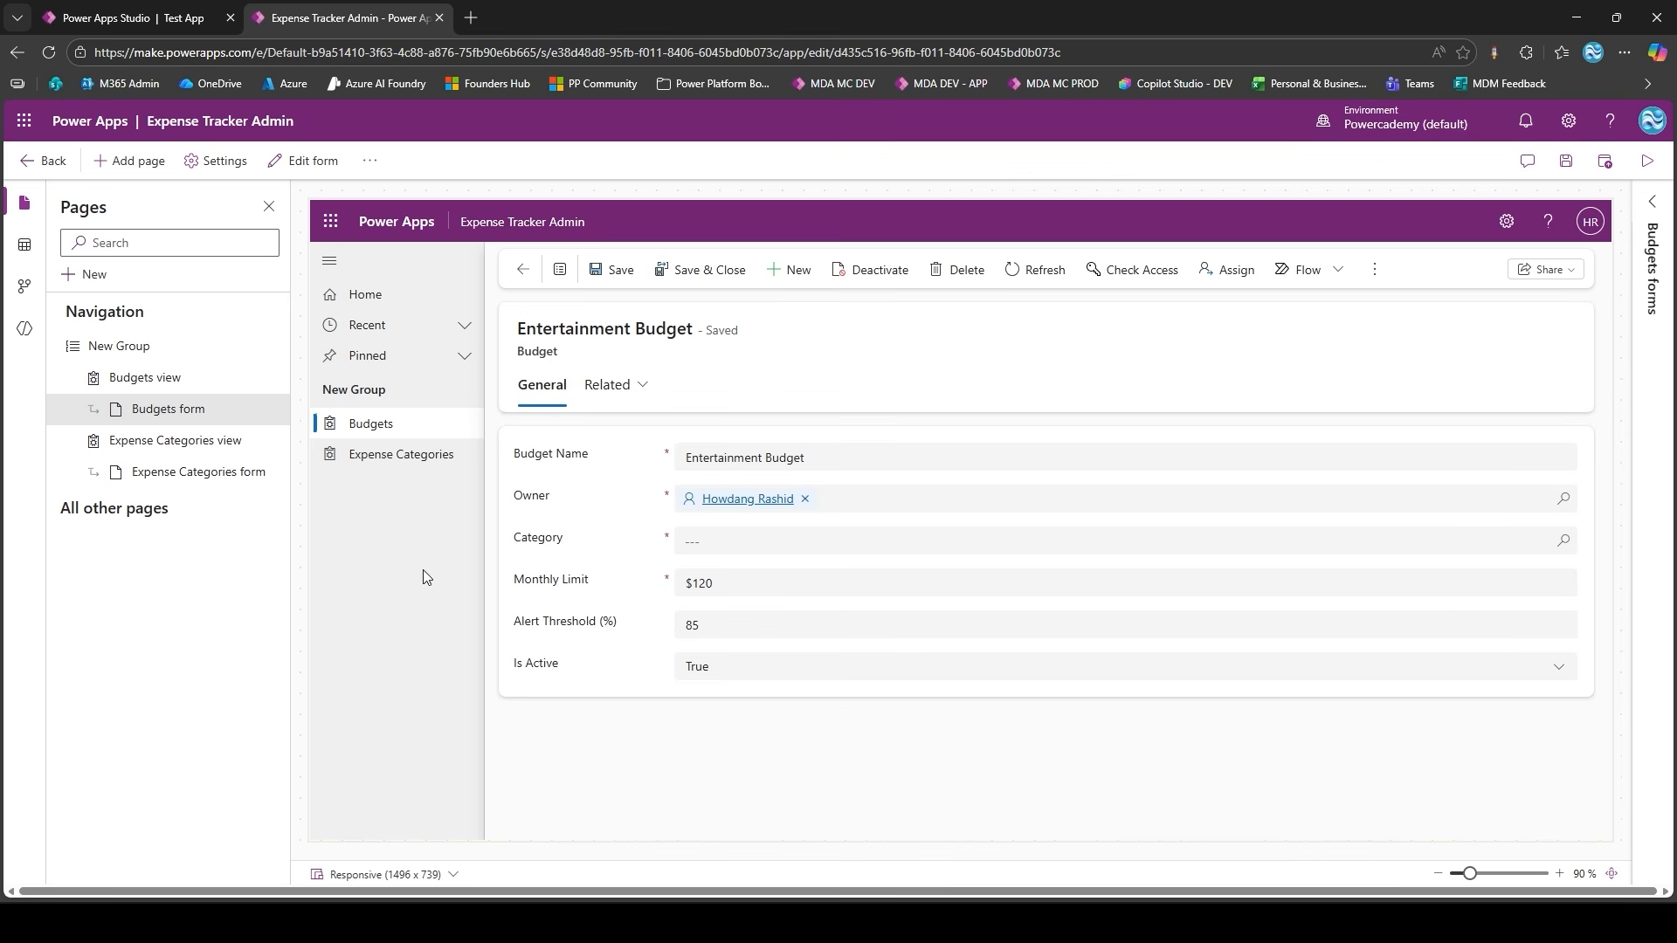
- Preview the app at Phone (411 x 731) size, checking the Expense Categories list, the Budgets list and the Entertainment Budget record
left_click(438, 869)
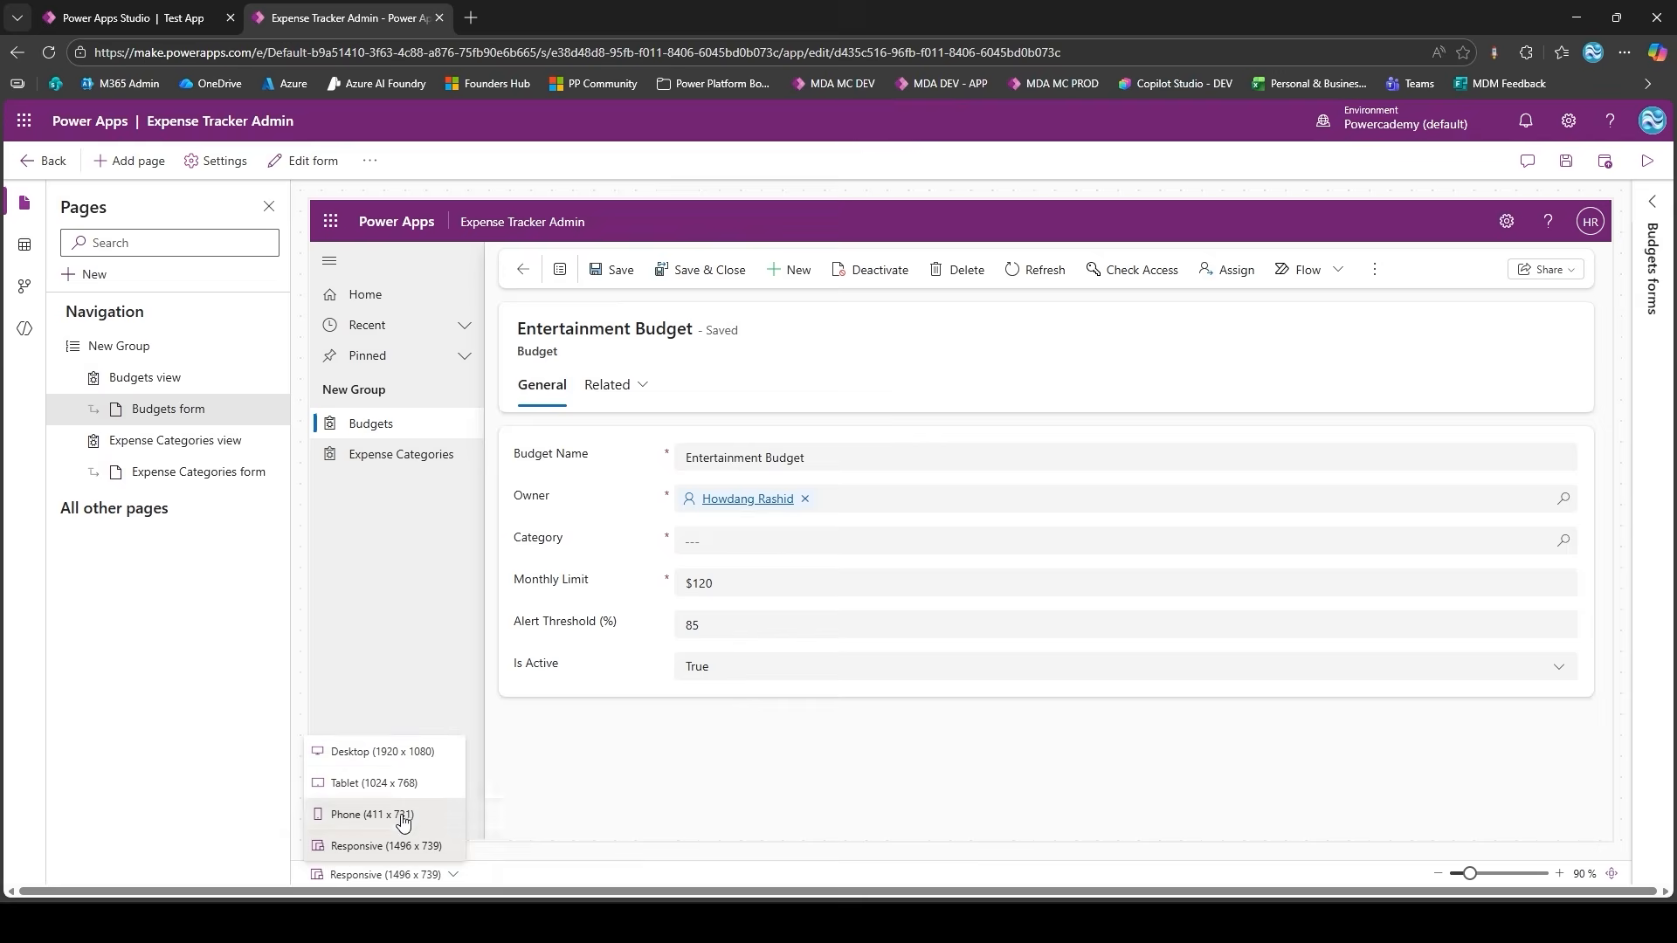
left_click(349, 813)
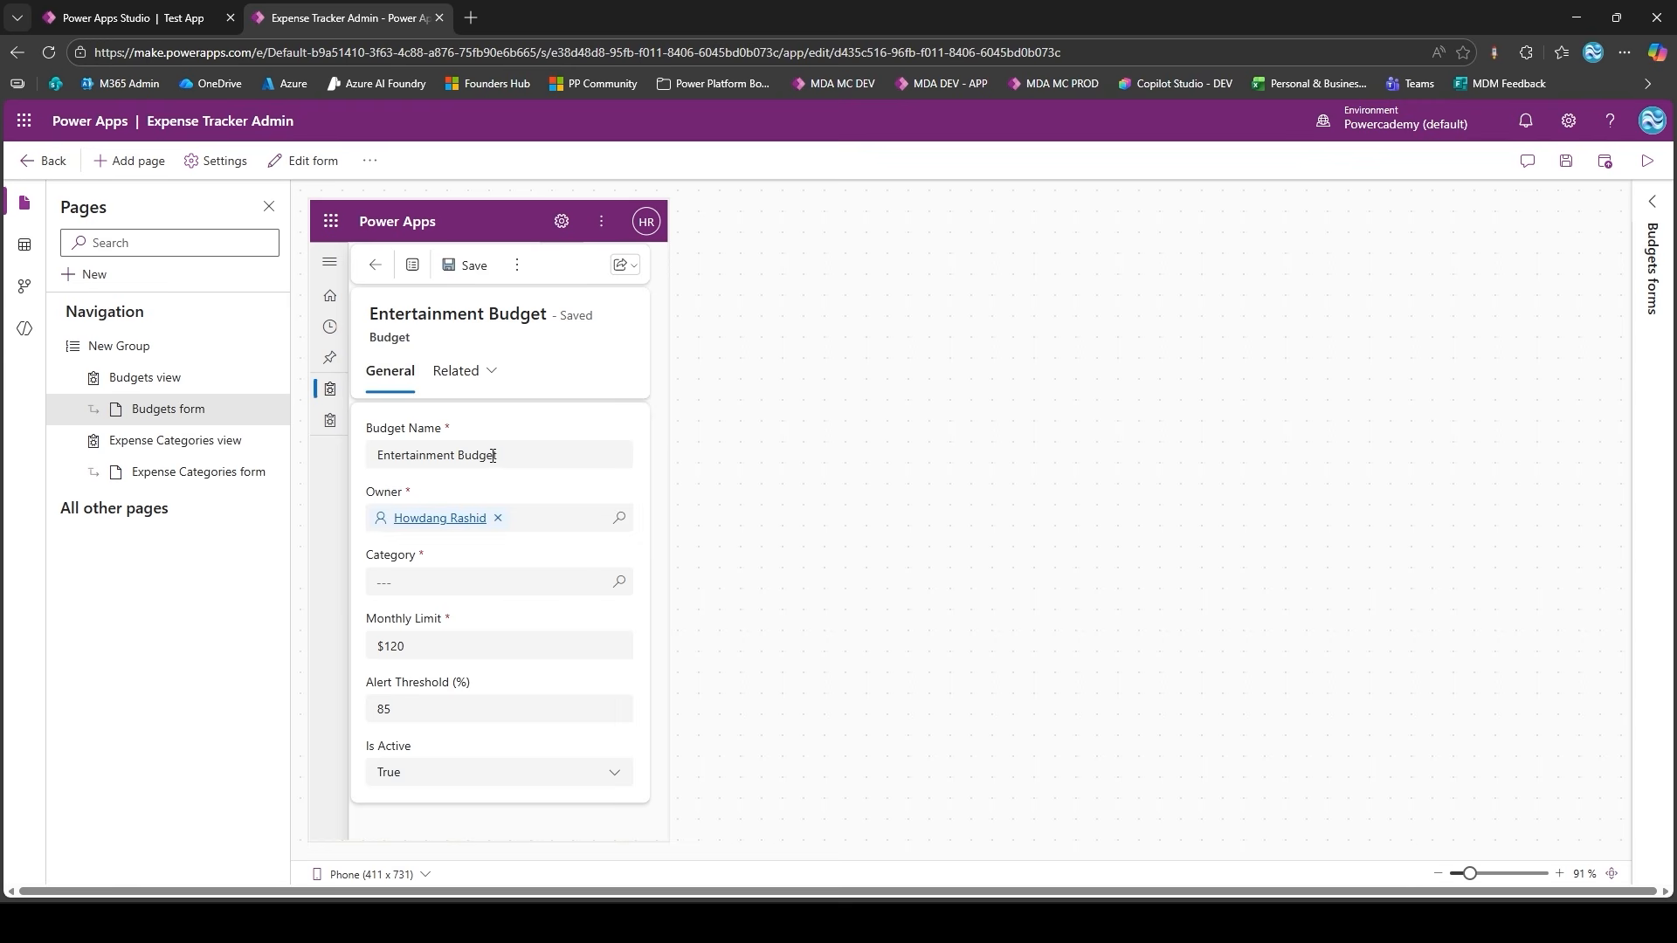
left_click(329, 421)
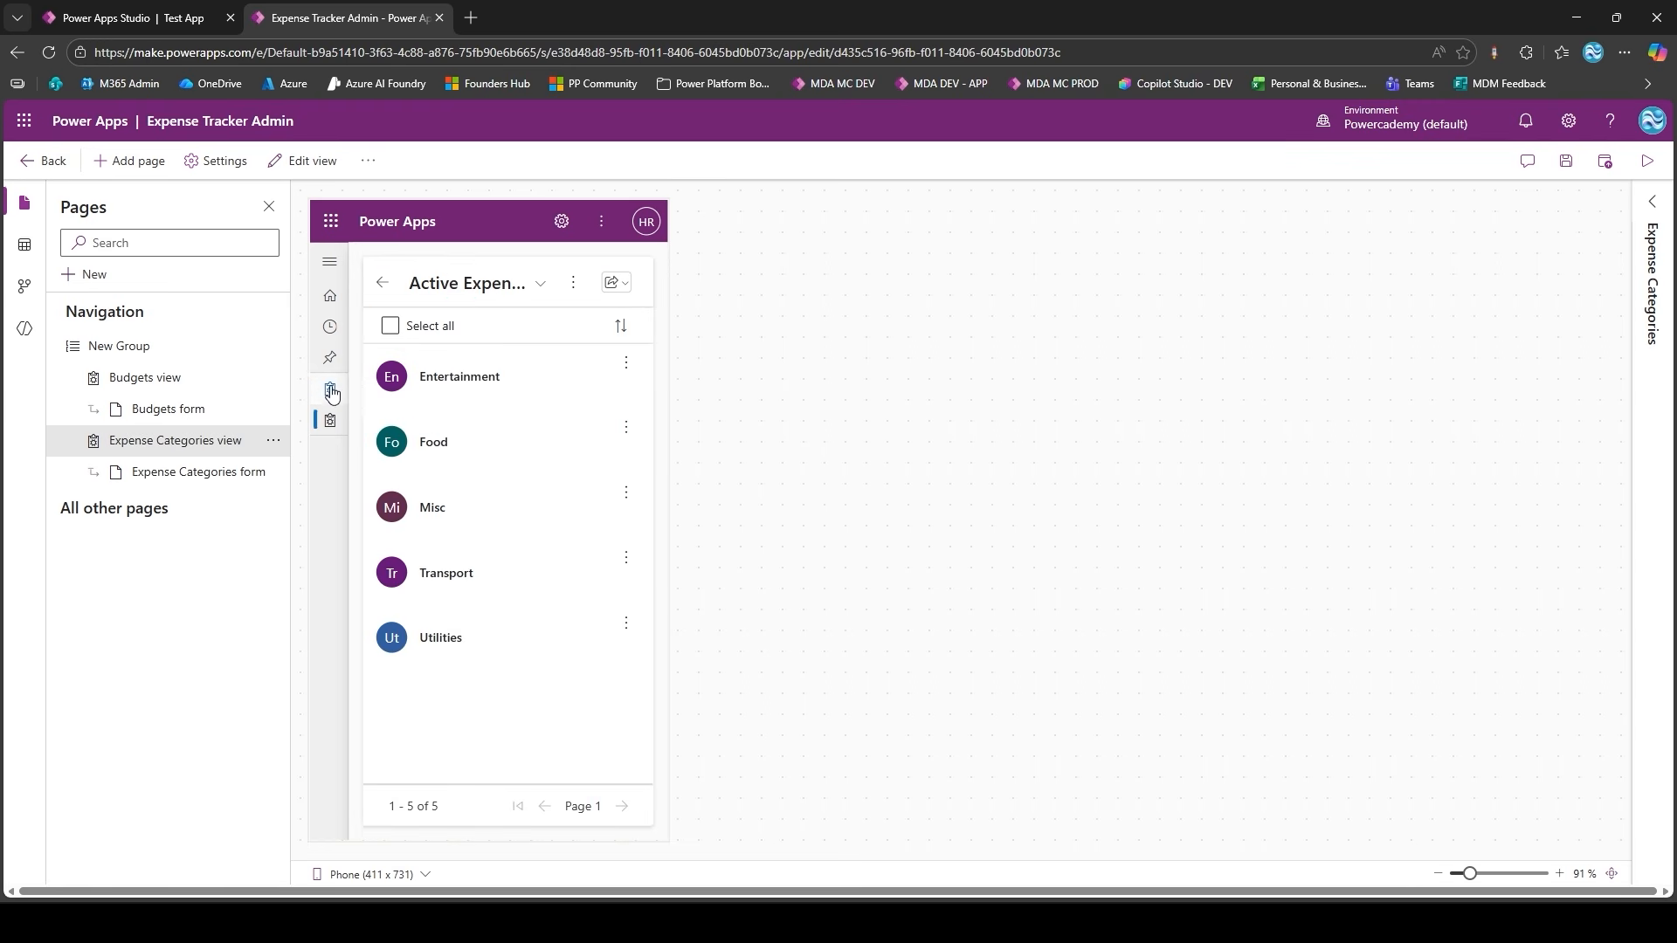
left_click(329, 388)
left_click(506, 377)
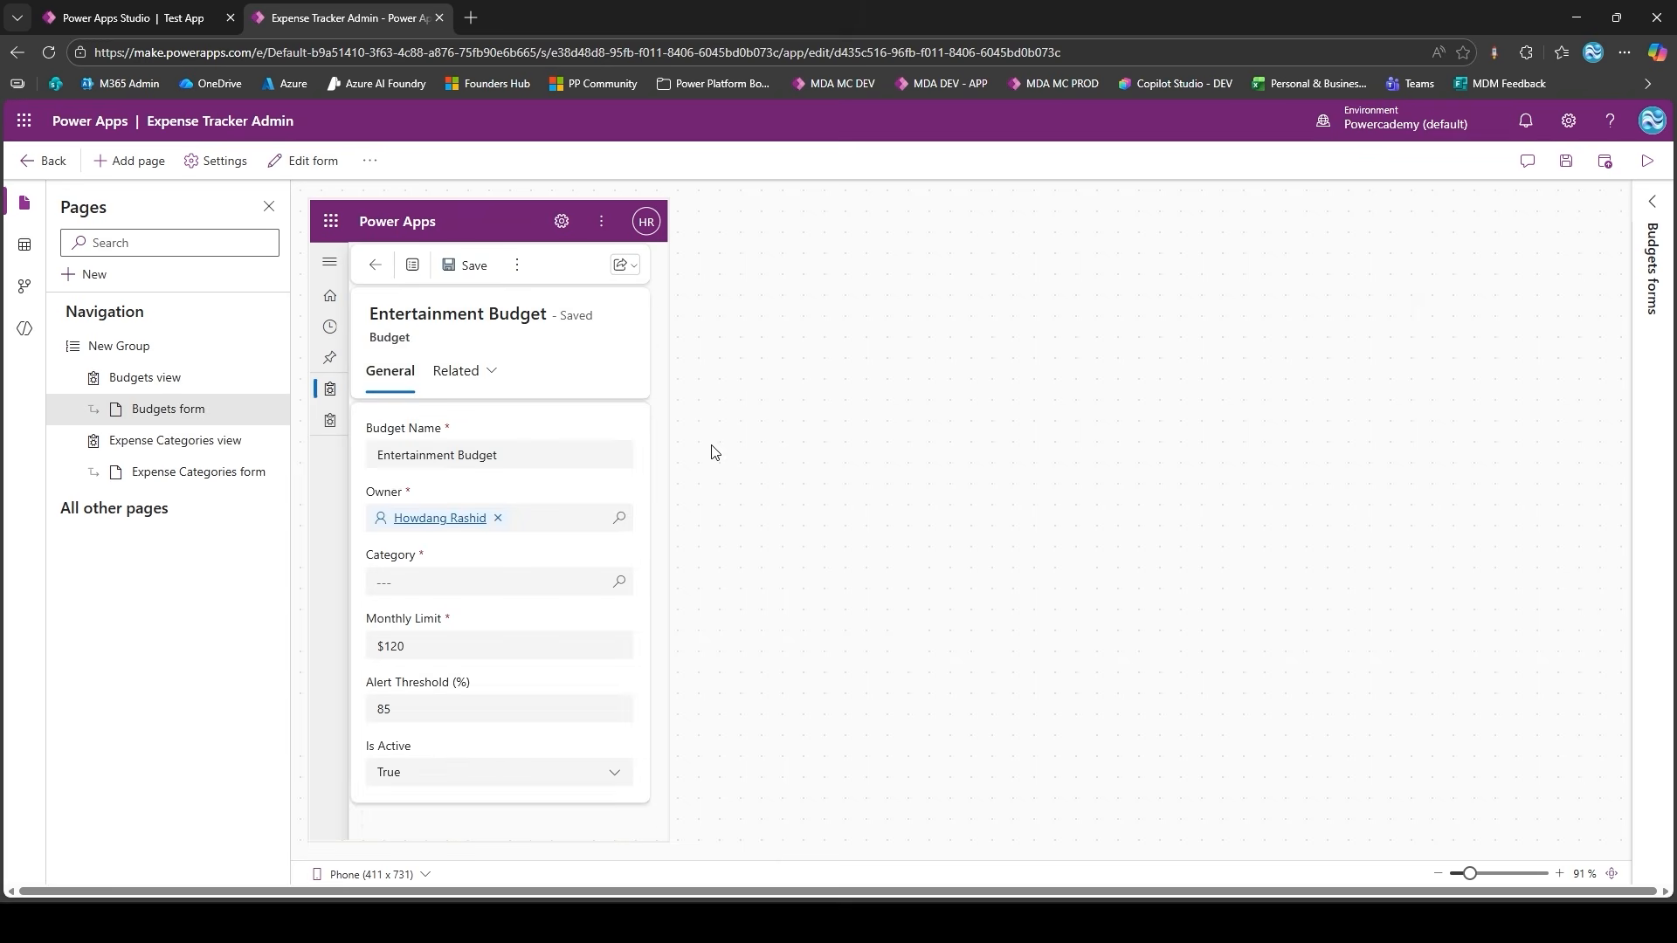
- Set the preview size to Desktop (1920 x 1080), then save and publish the app from the Budgets view and reopen the Entertainment Budget record
left_click(376, 875)
left_click(371, 750)
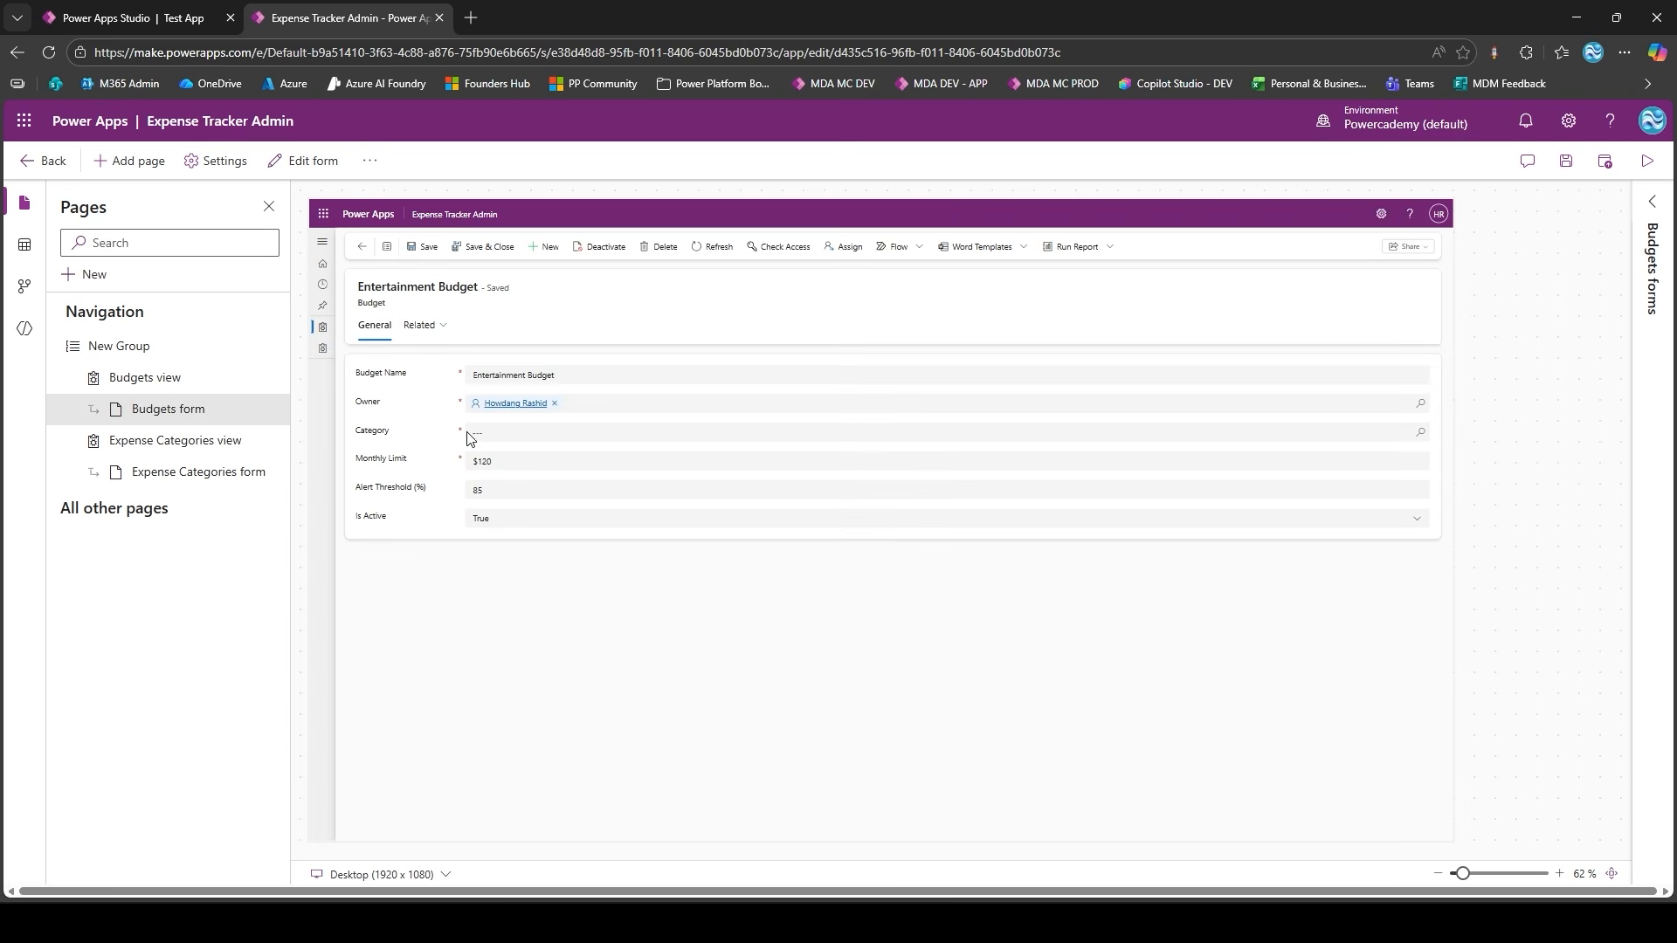
left_click(323, 329)
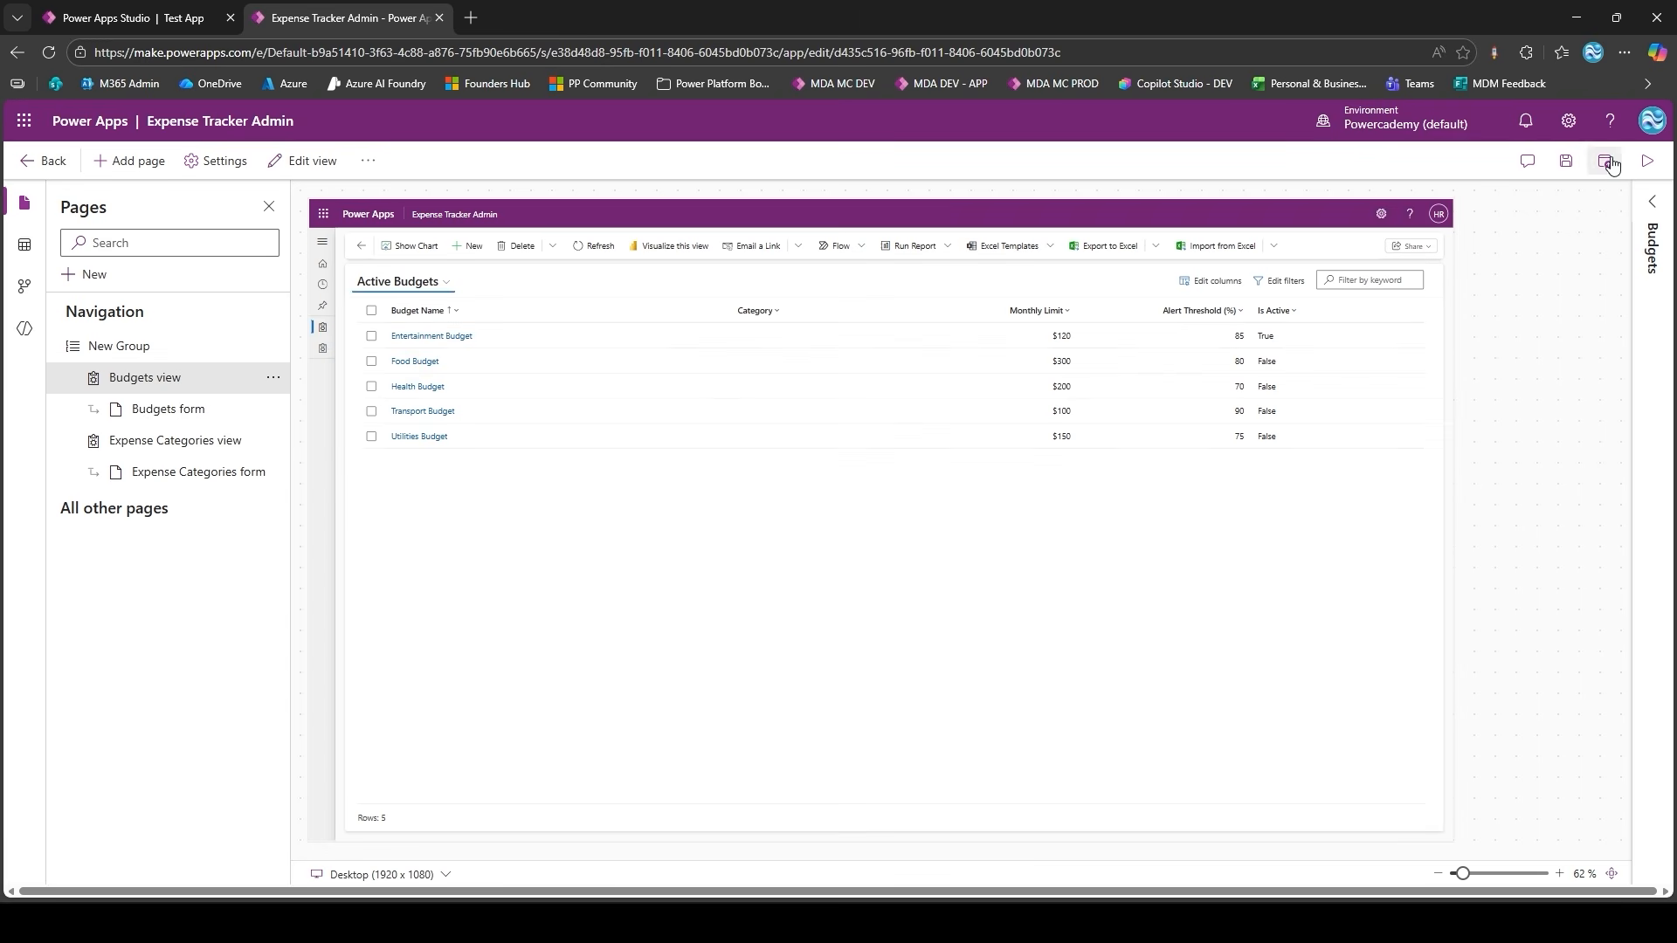
left_click(432, 335)
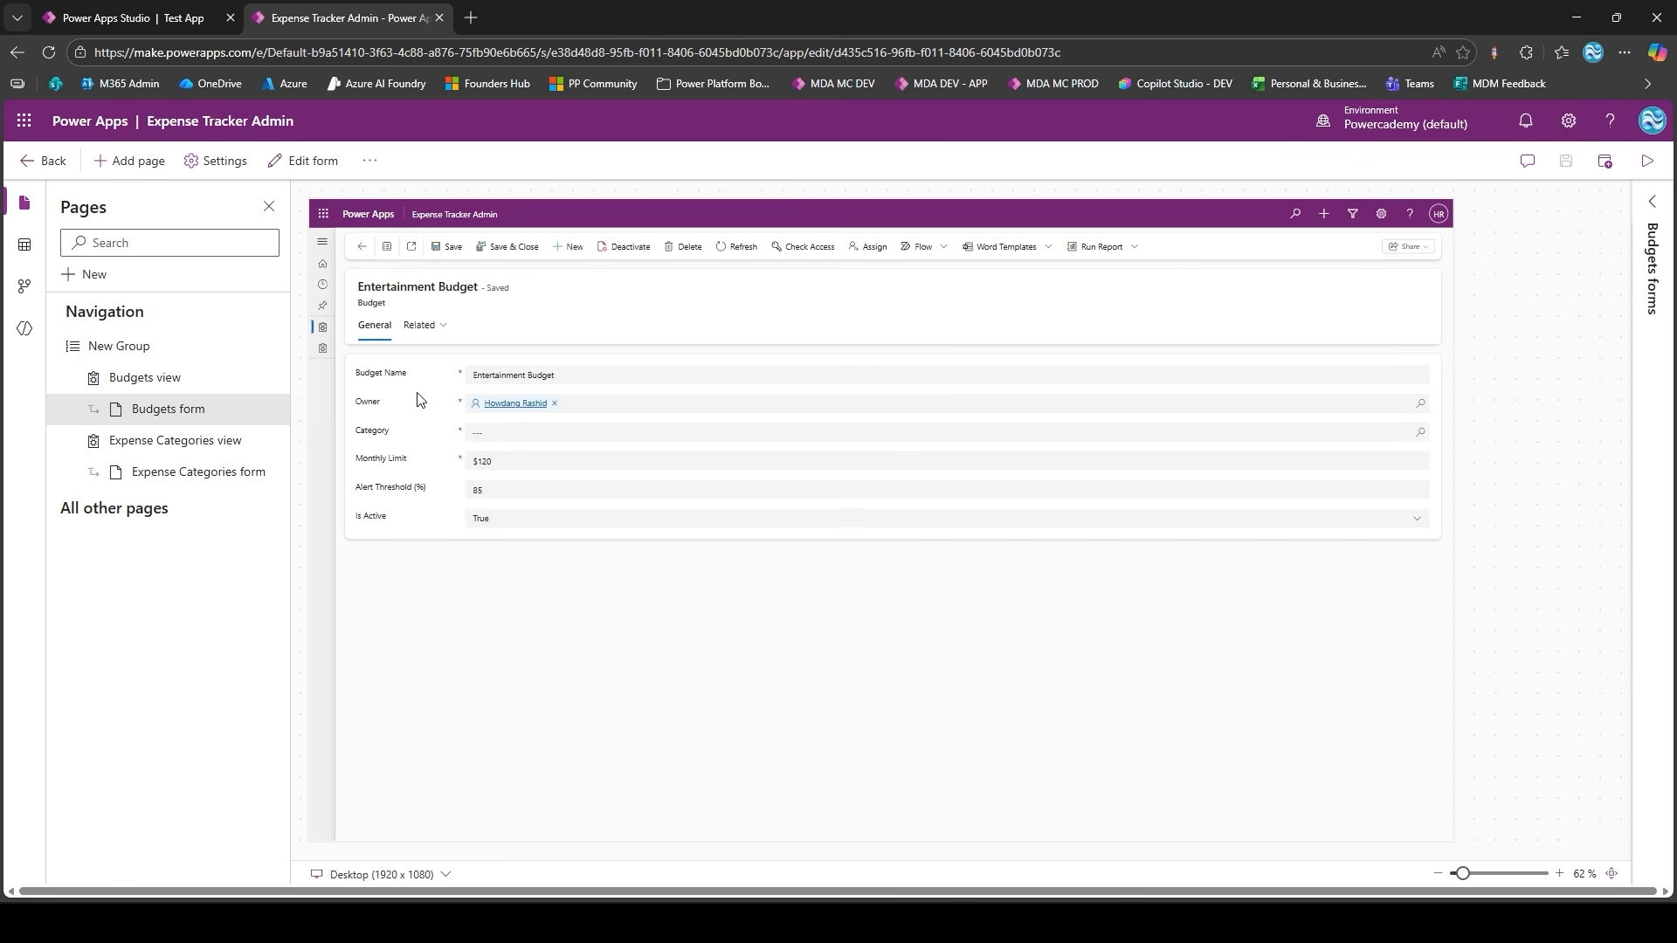
- After a look at the Test App canvas app, return to the Expense Tracker Solution and open the Budget table's Main form for editing
left_click(170, 8)
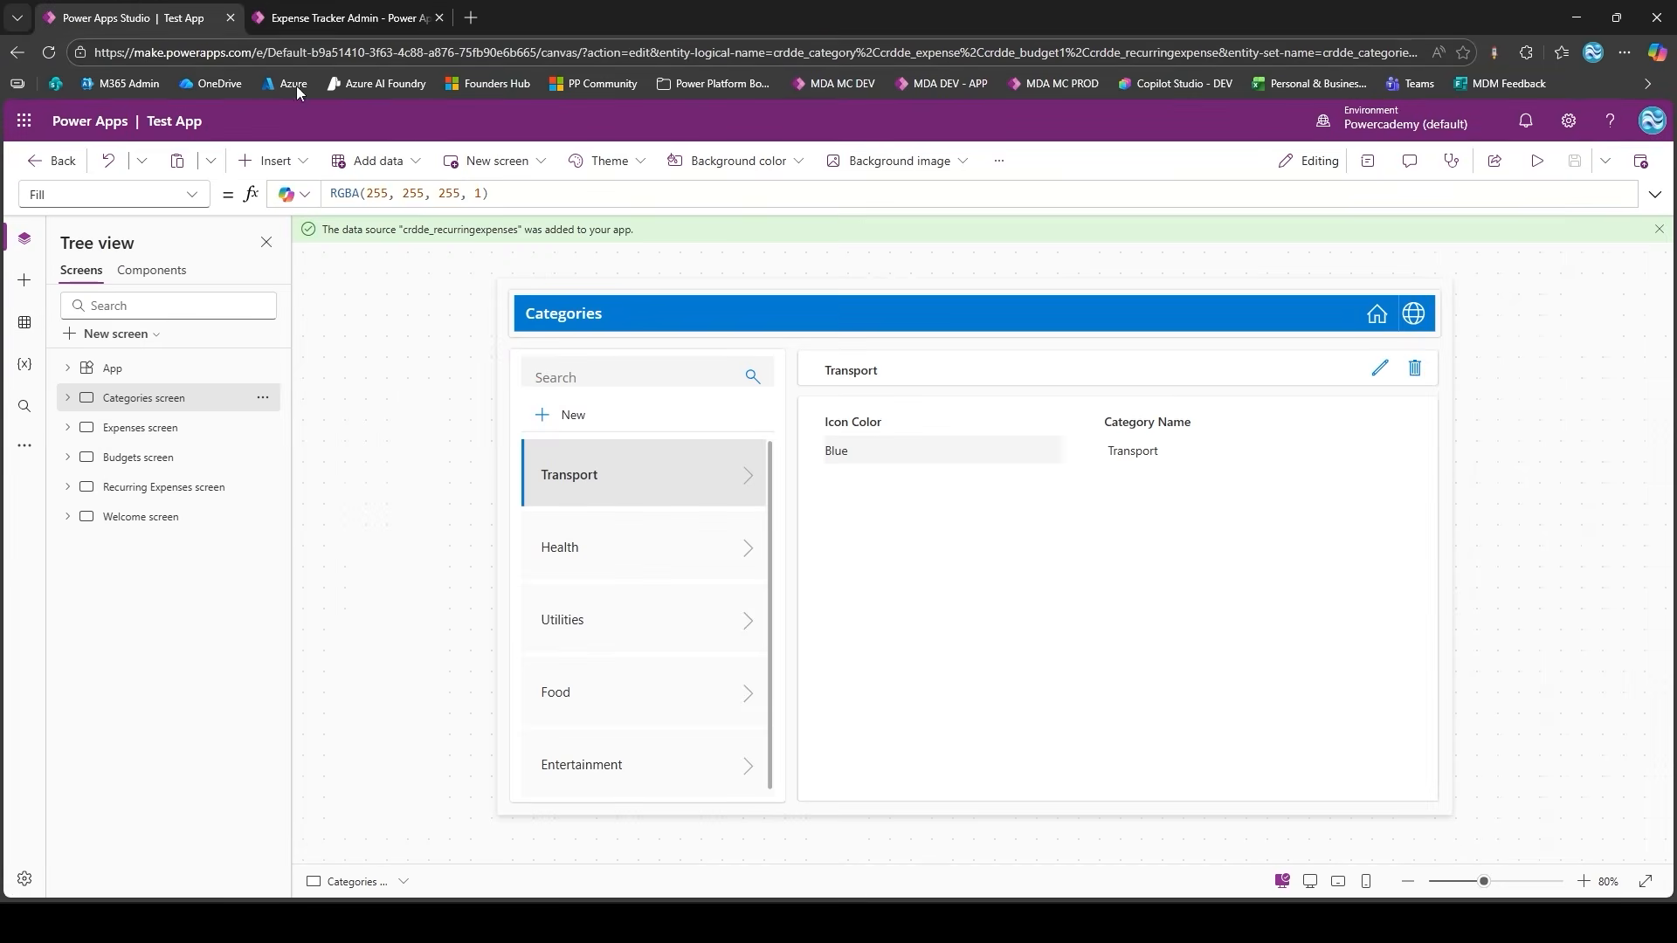
left_click(354, 11)
left_click(39, 160)
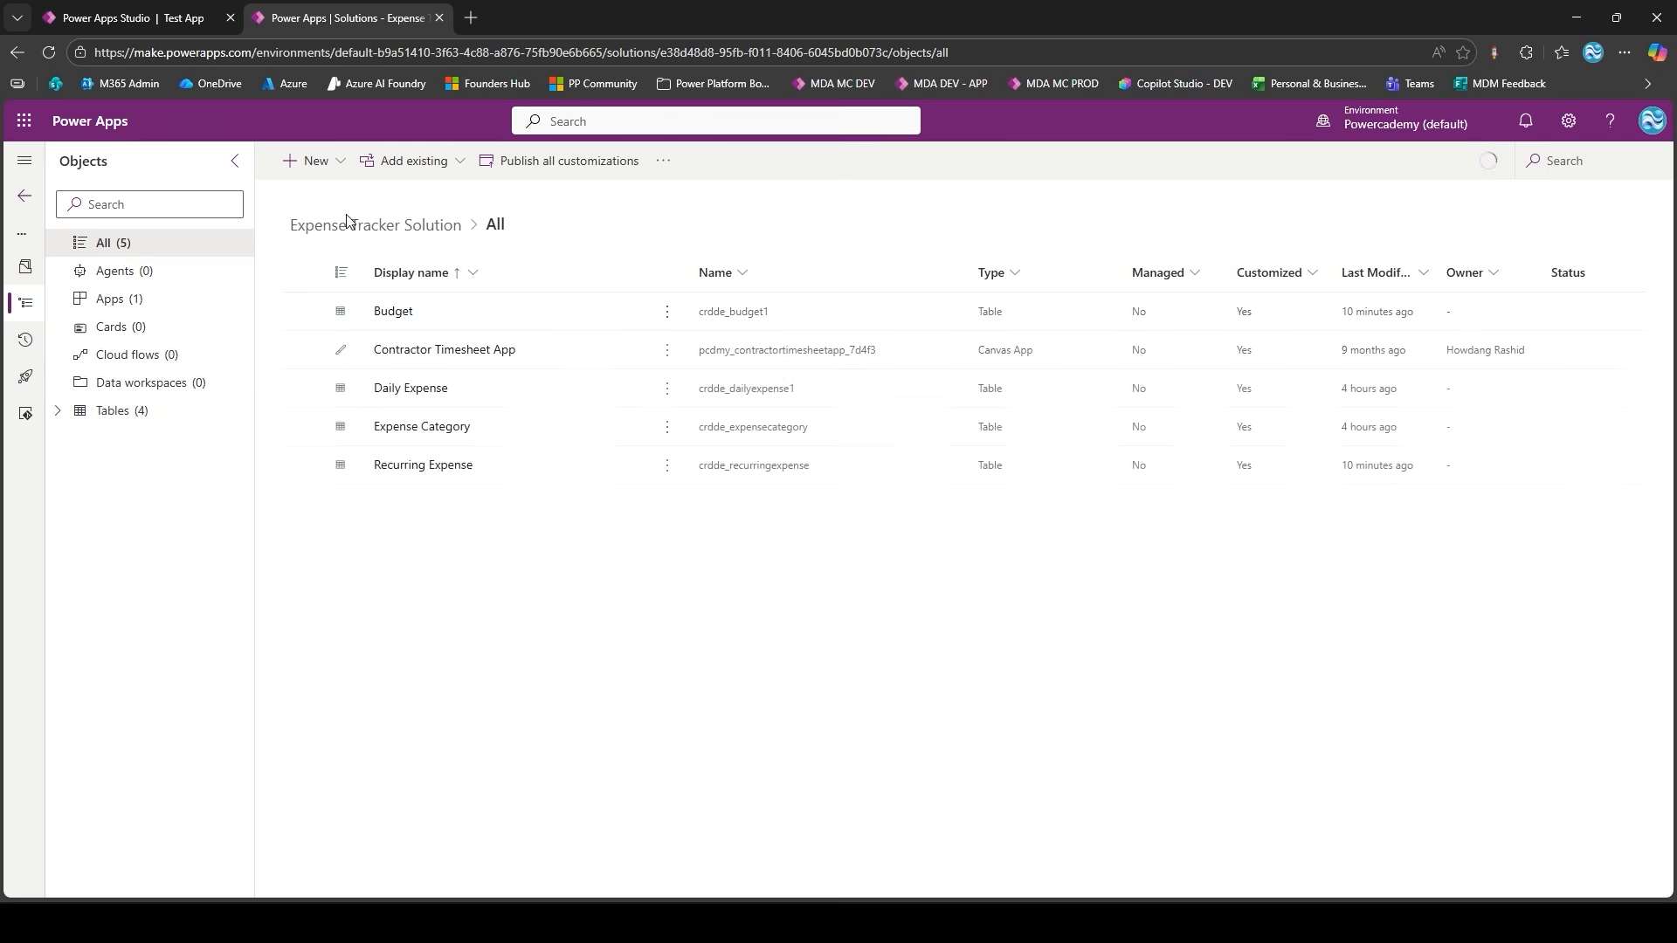
left_click(60, 412)
left_click(116, 439)
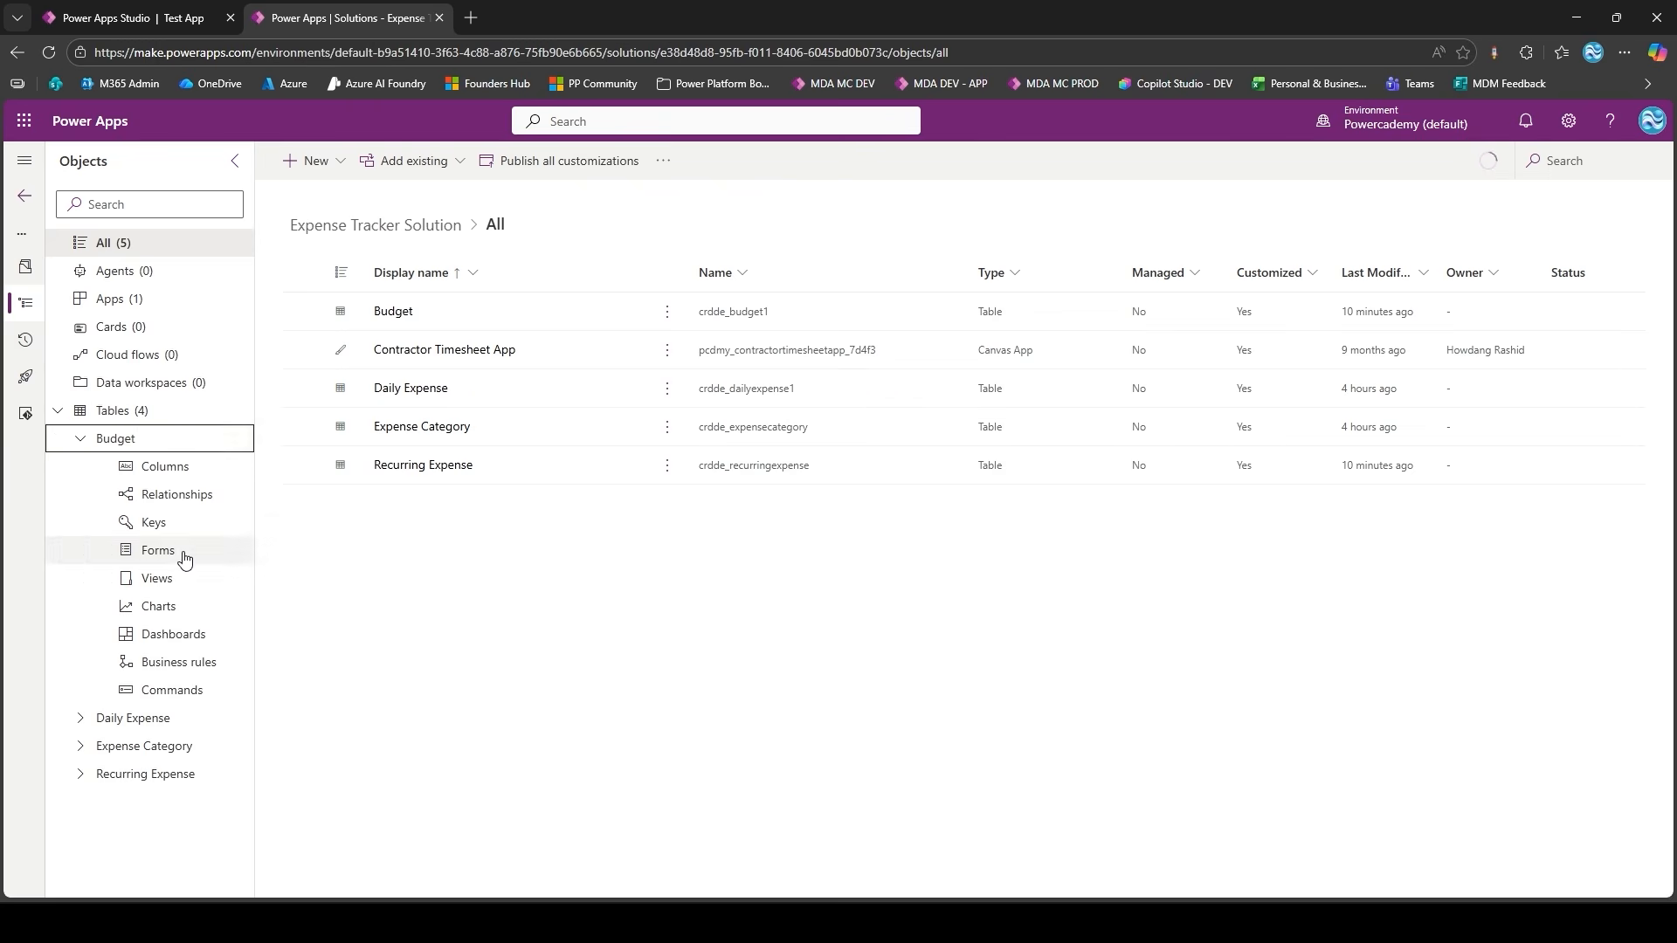
left_click(159, 551)
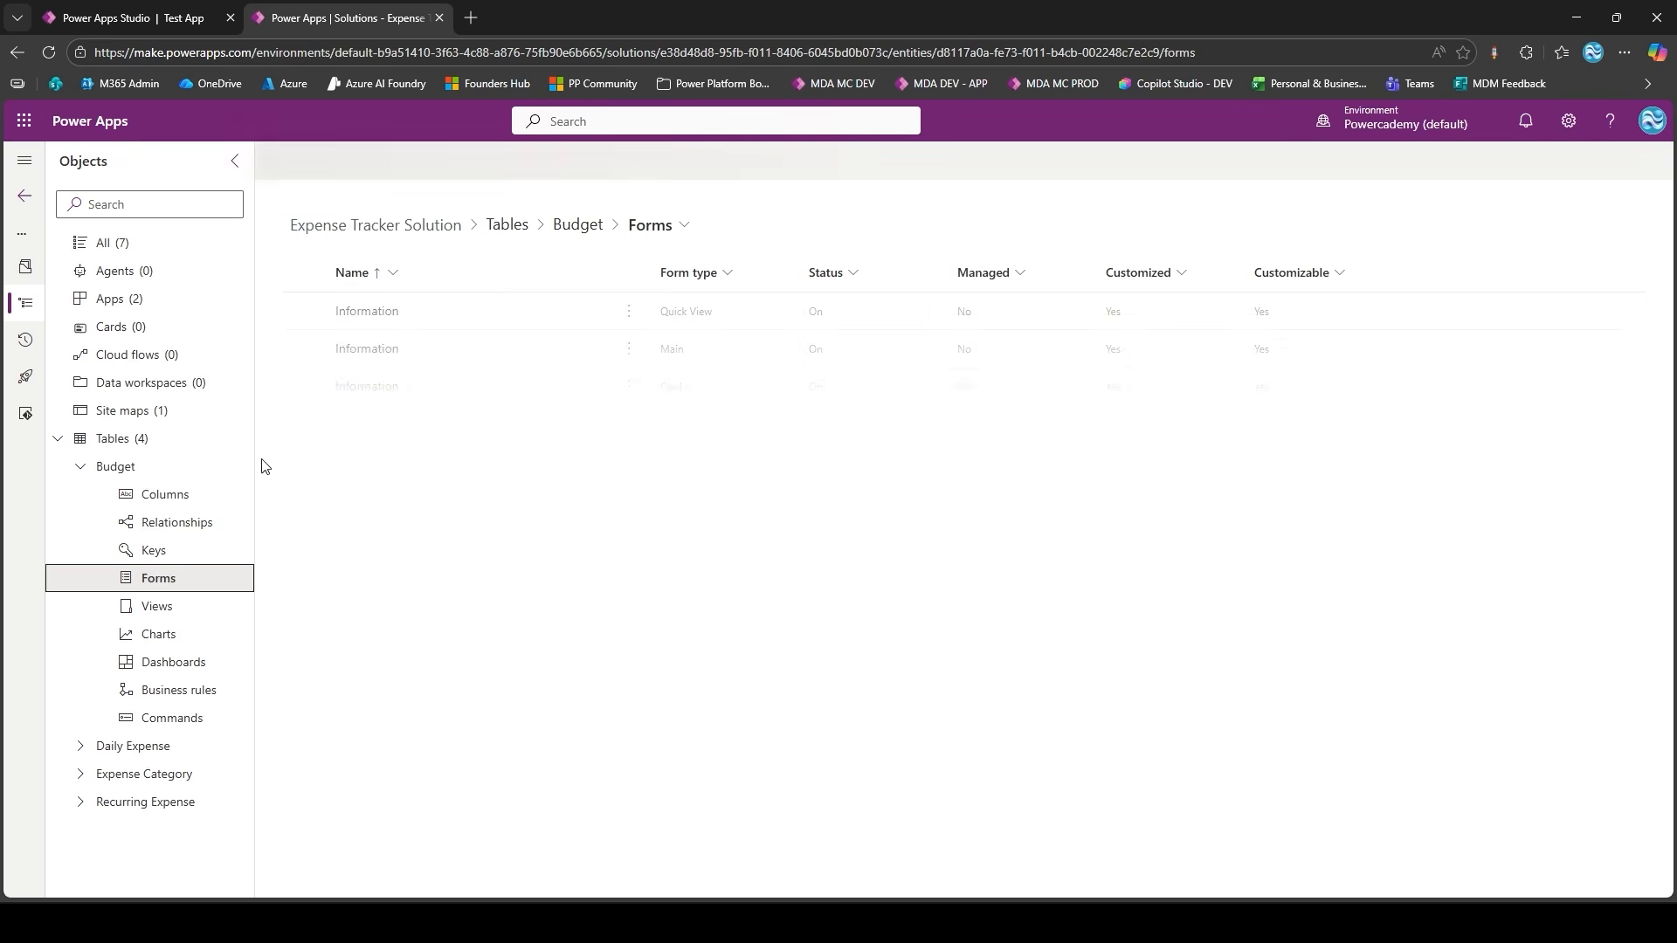
left_click(629, 349)
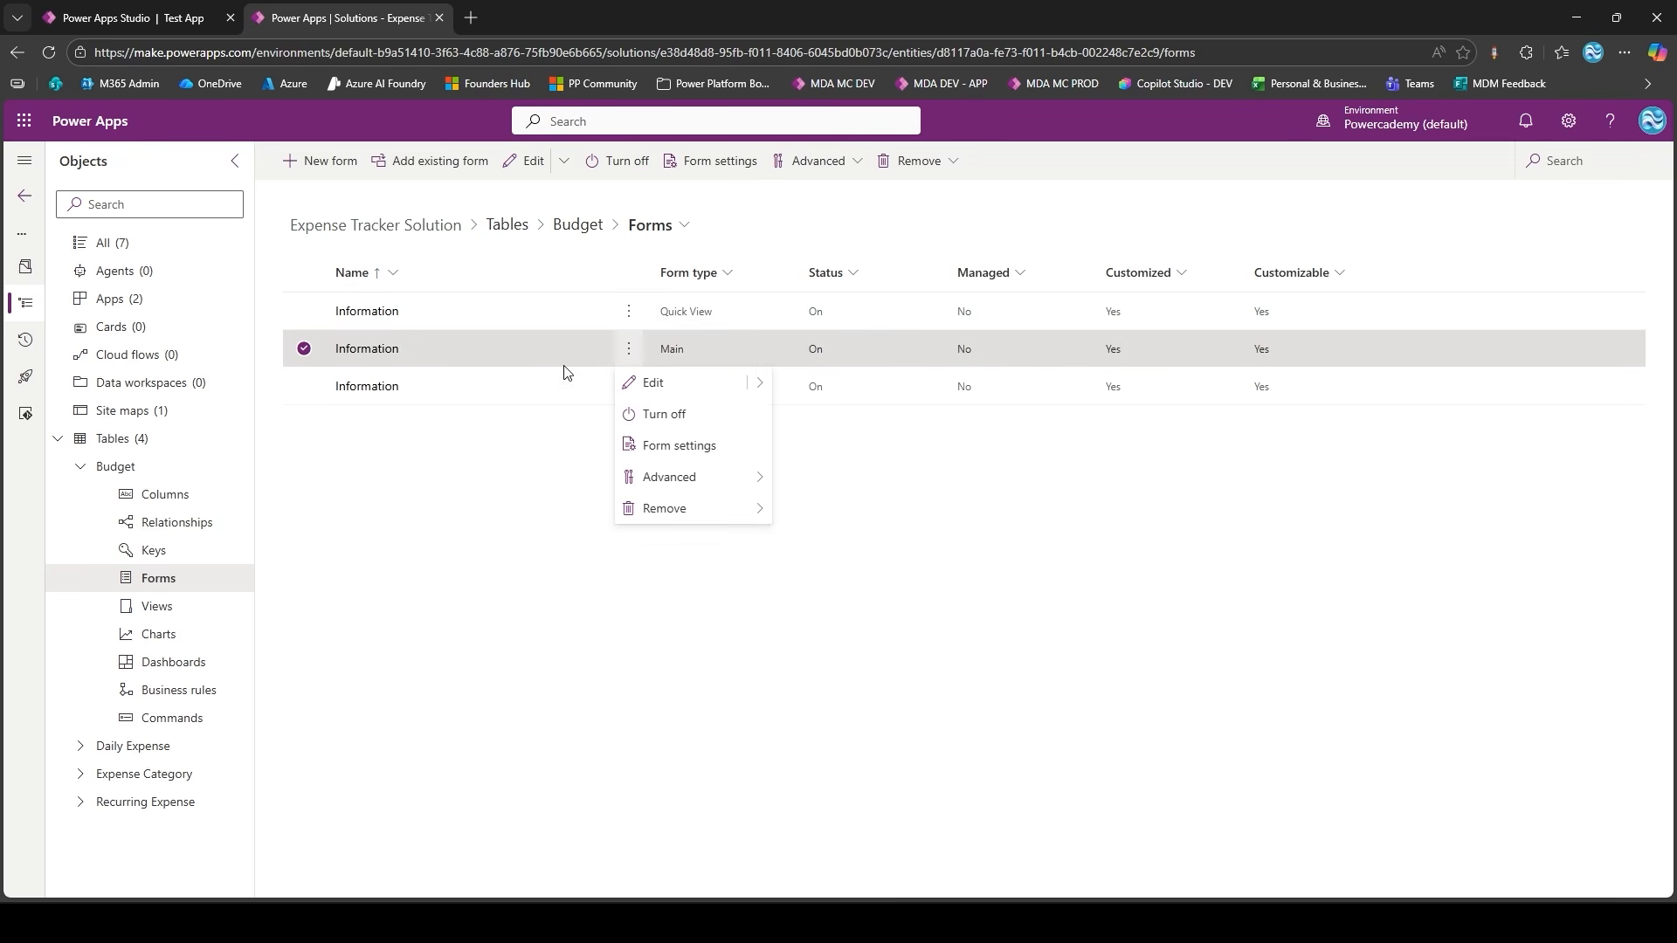
left_click(637, 388)
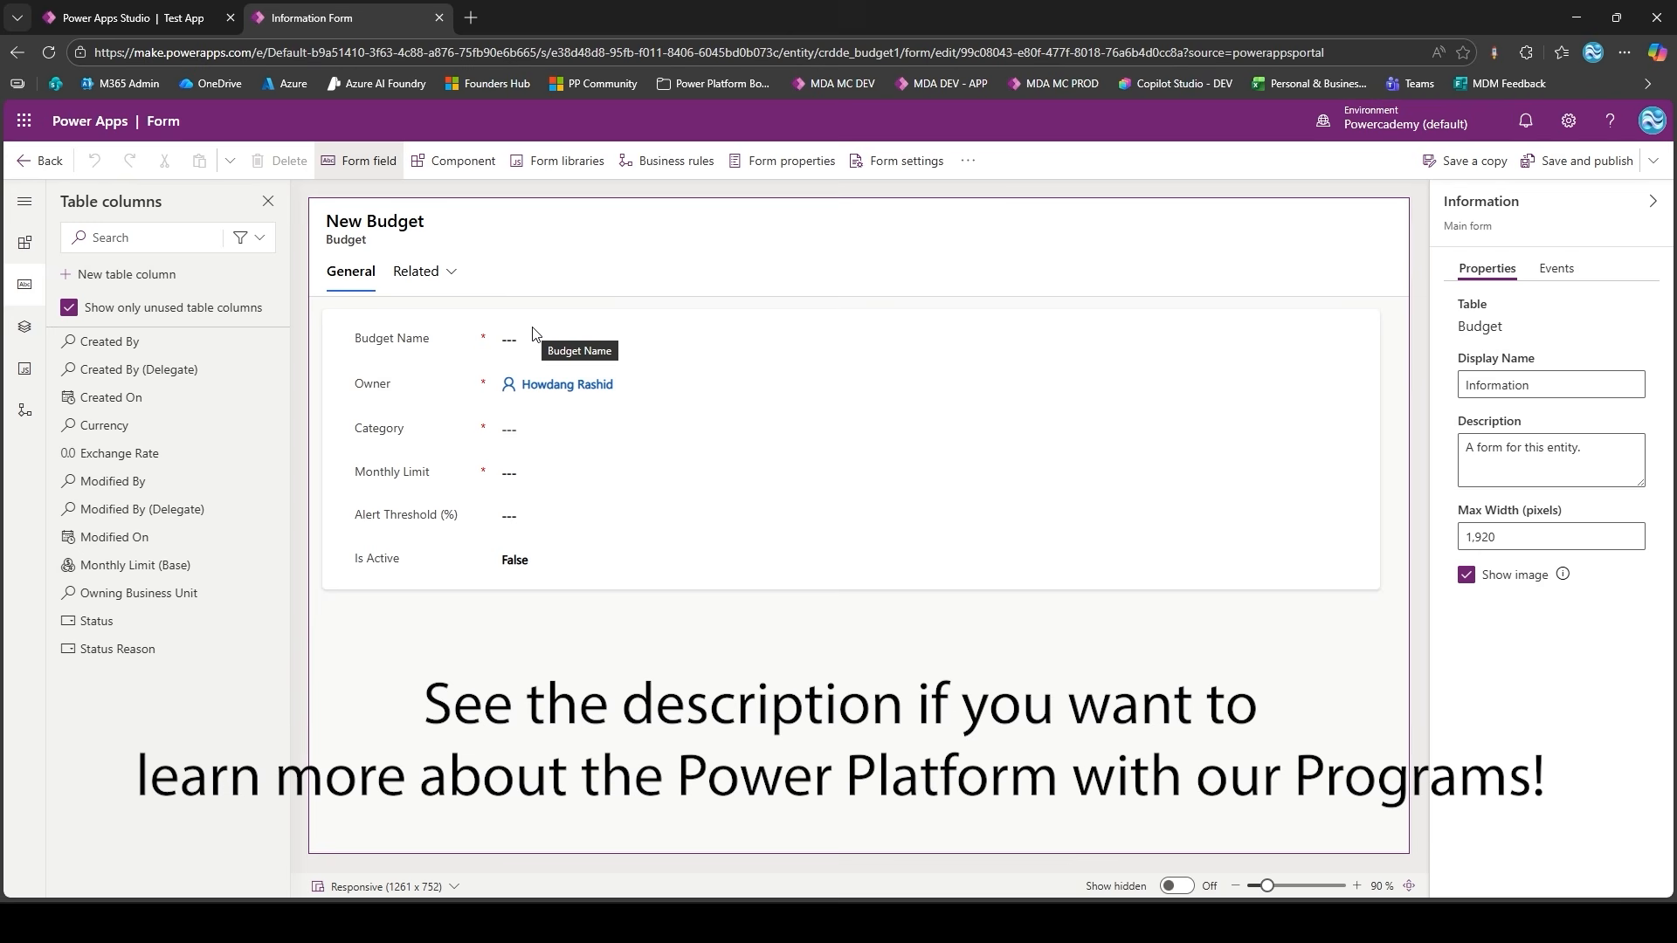
- Add the Created By column to the Budget form's header and the Created On column below Owner, and select the whole form
left_click_drag(142, 341, 1345, 229)
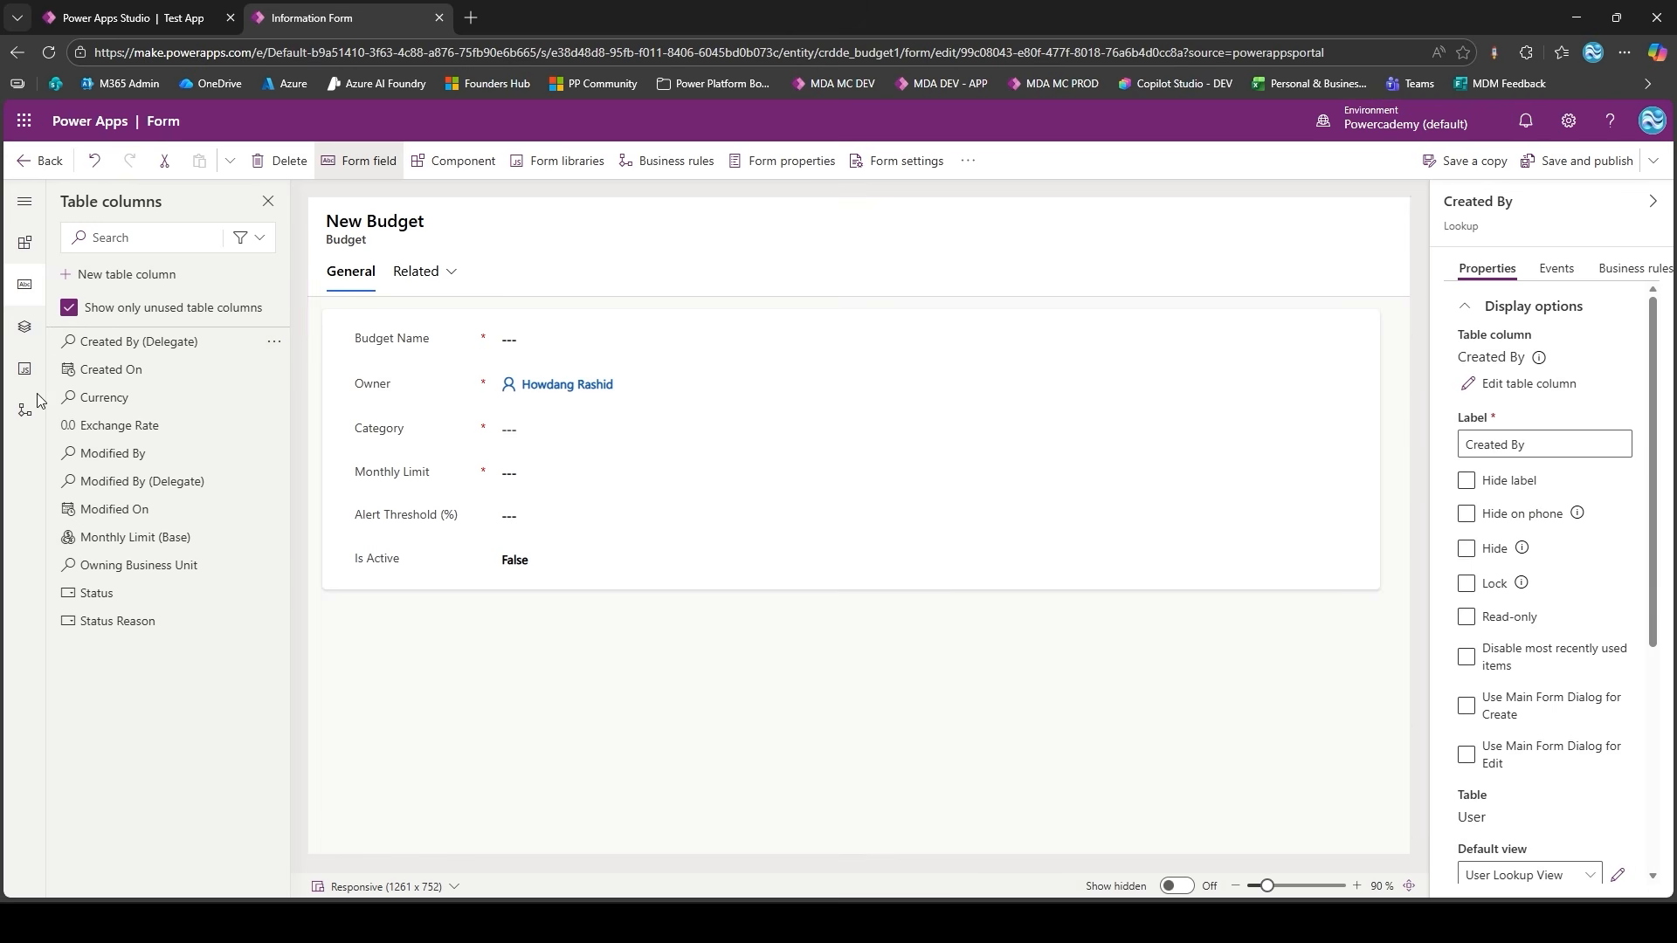
left_click_drag(107, 368, 410, 410)
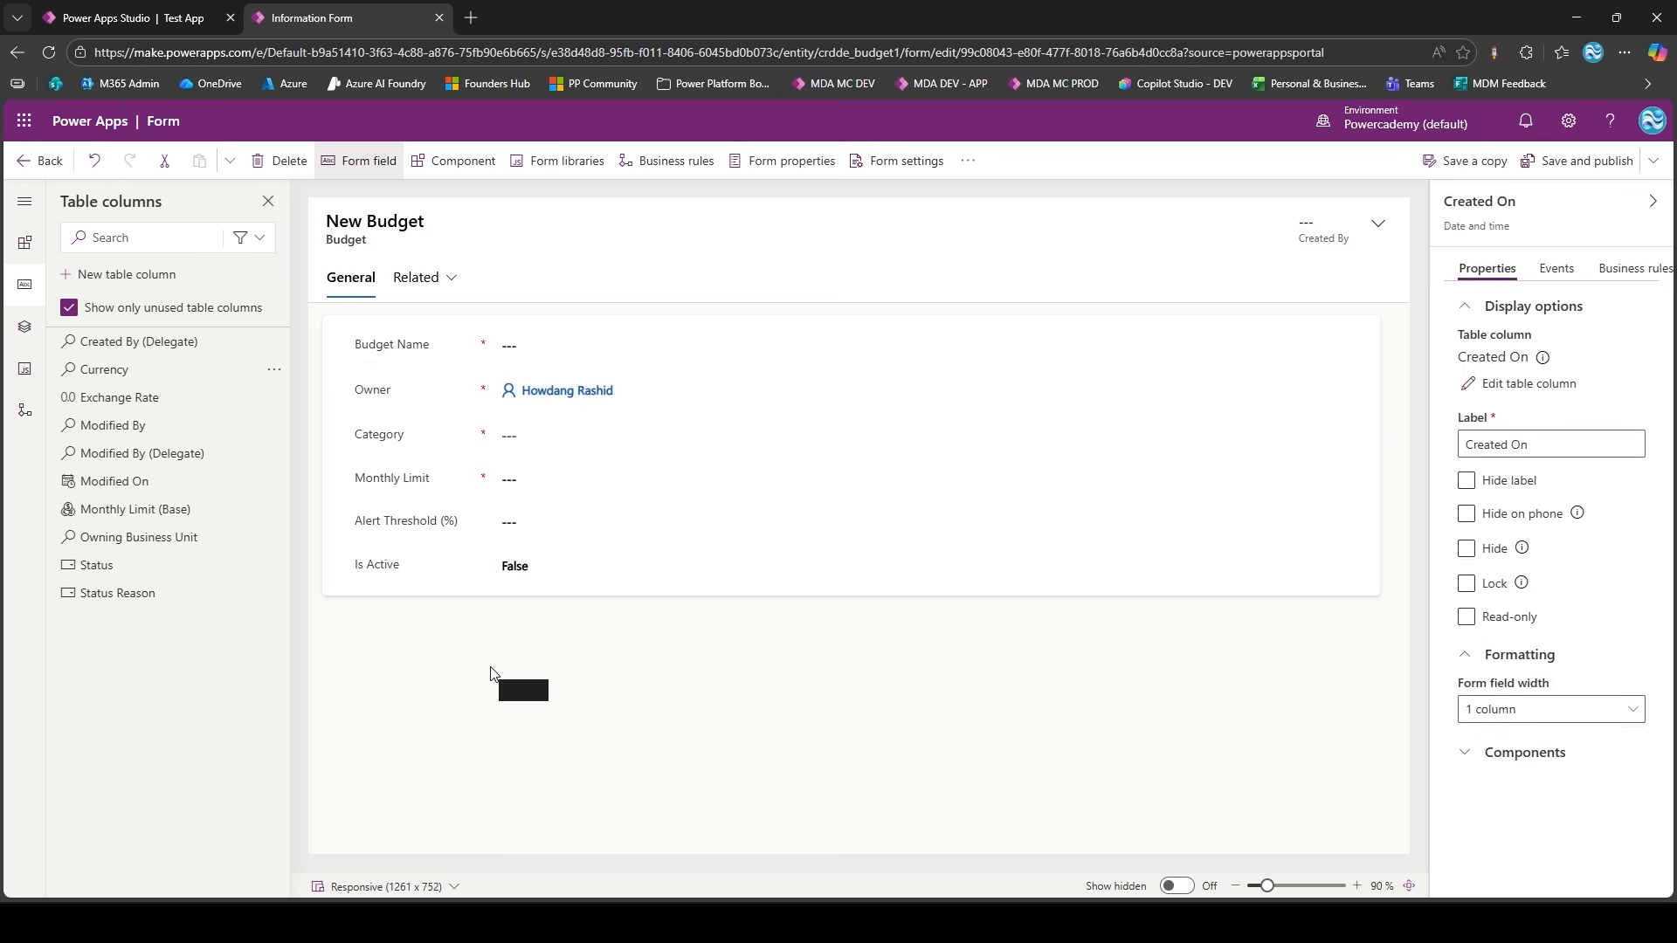
left_click(494, 673)
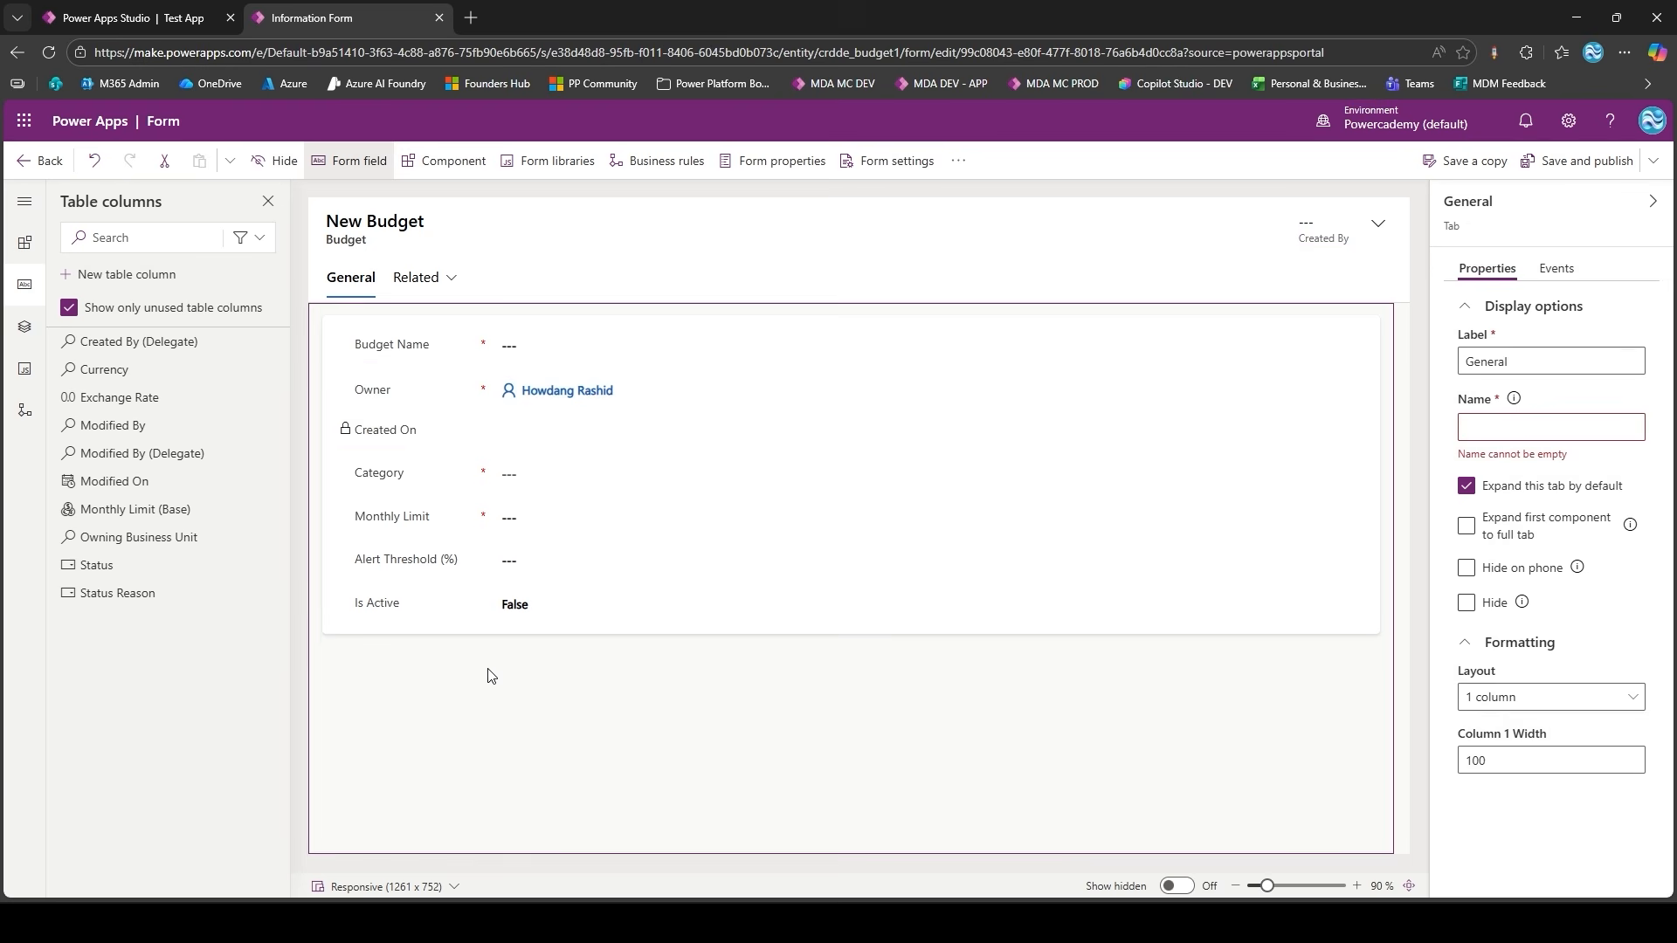
left_click(306, 189)
- Examine the form's tree view, table columns and available components, including the Layout, Grid, Display and Artificial Intelligence groups and the Canvas app component
left_click(25, 327)
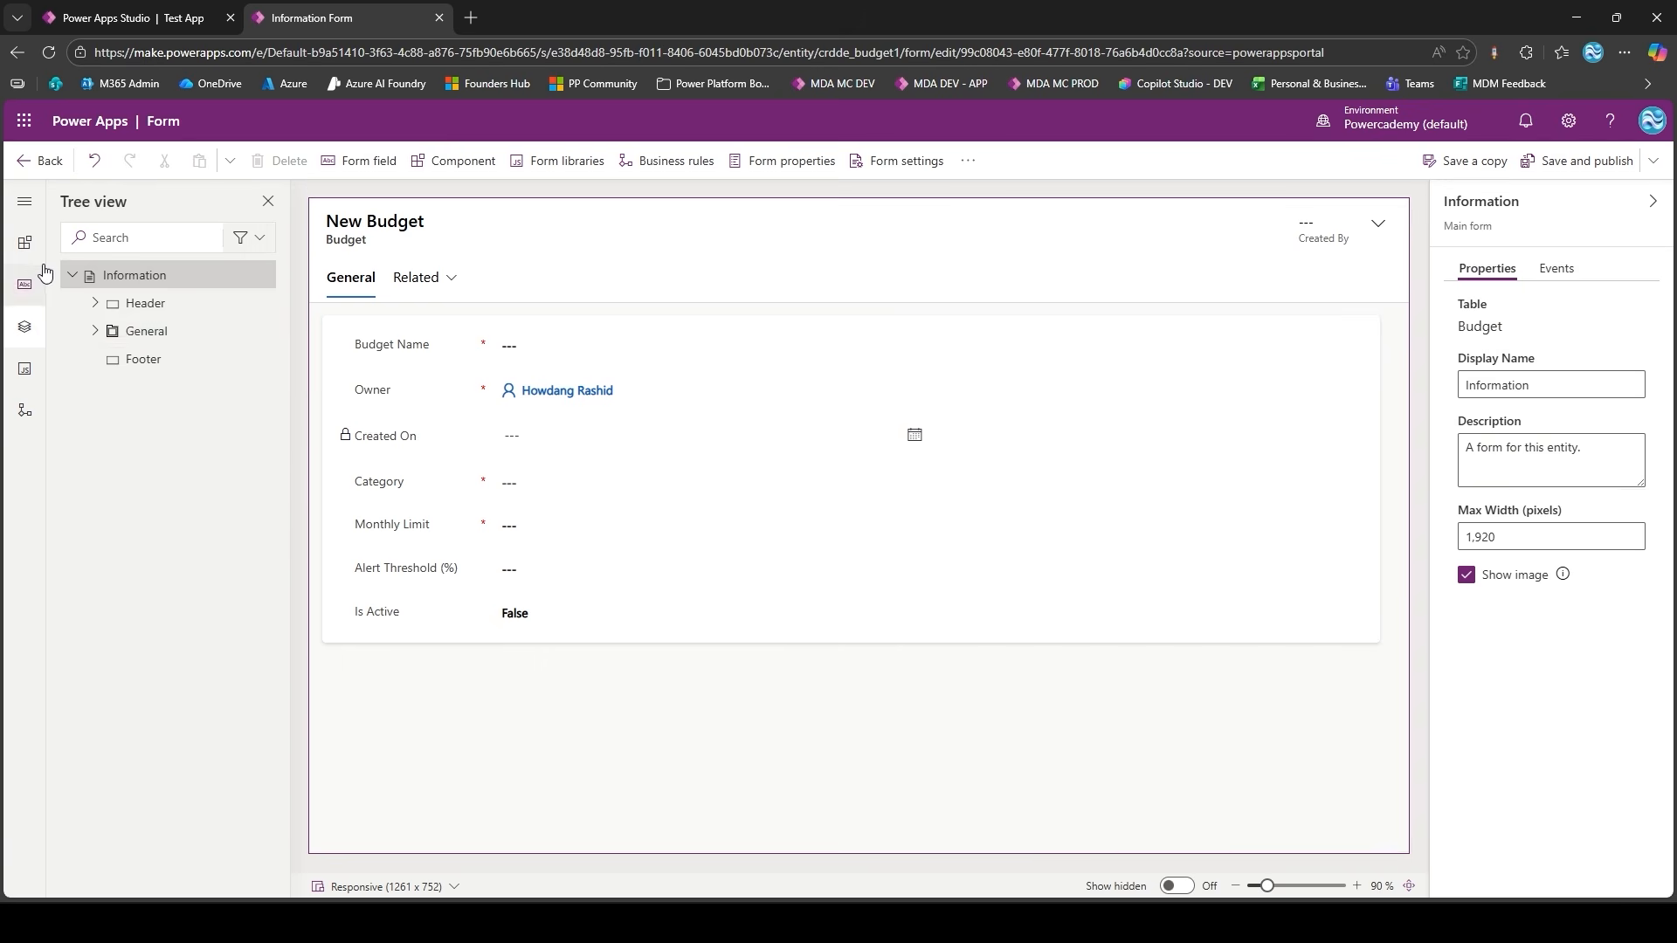
left_click(24, 284)
left_click(25, 242)
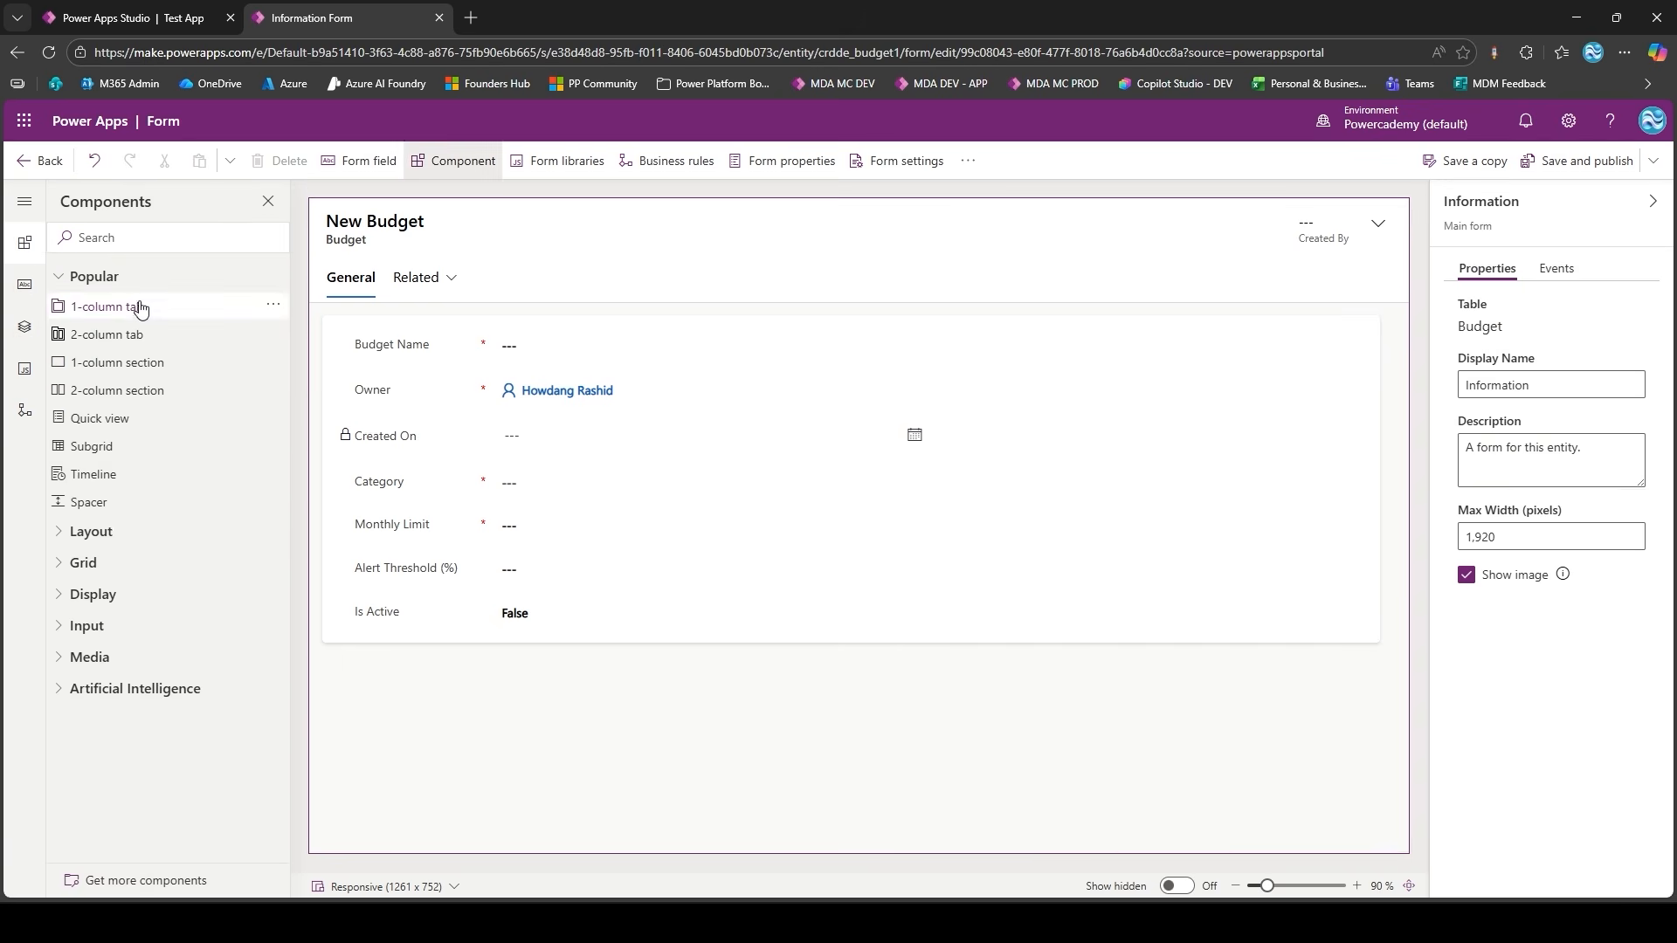
left_click(91, 531)
scroll(109, 646, "down", 1)
left_click(109, 730)
scroll(109, 719, "down", 1)
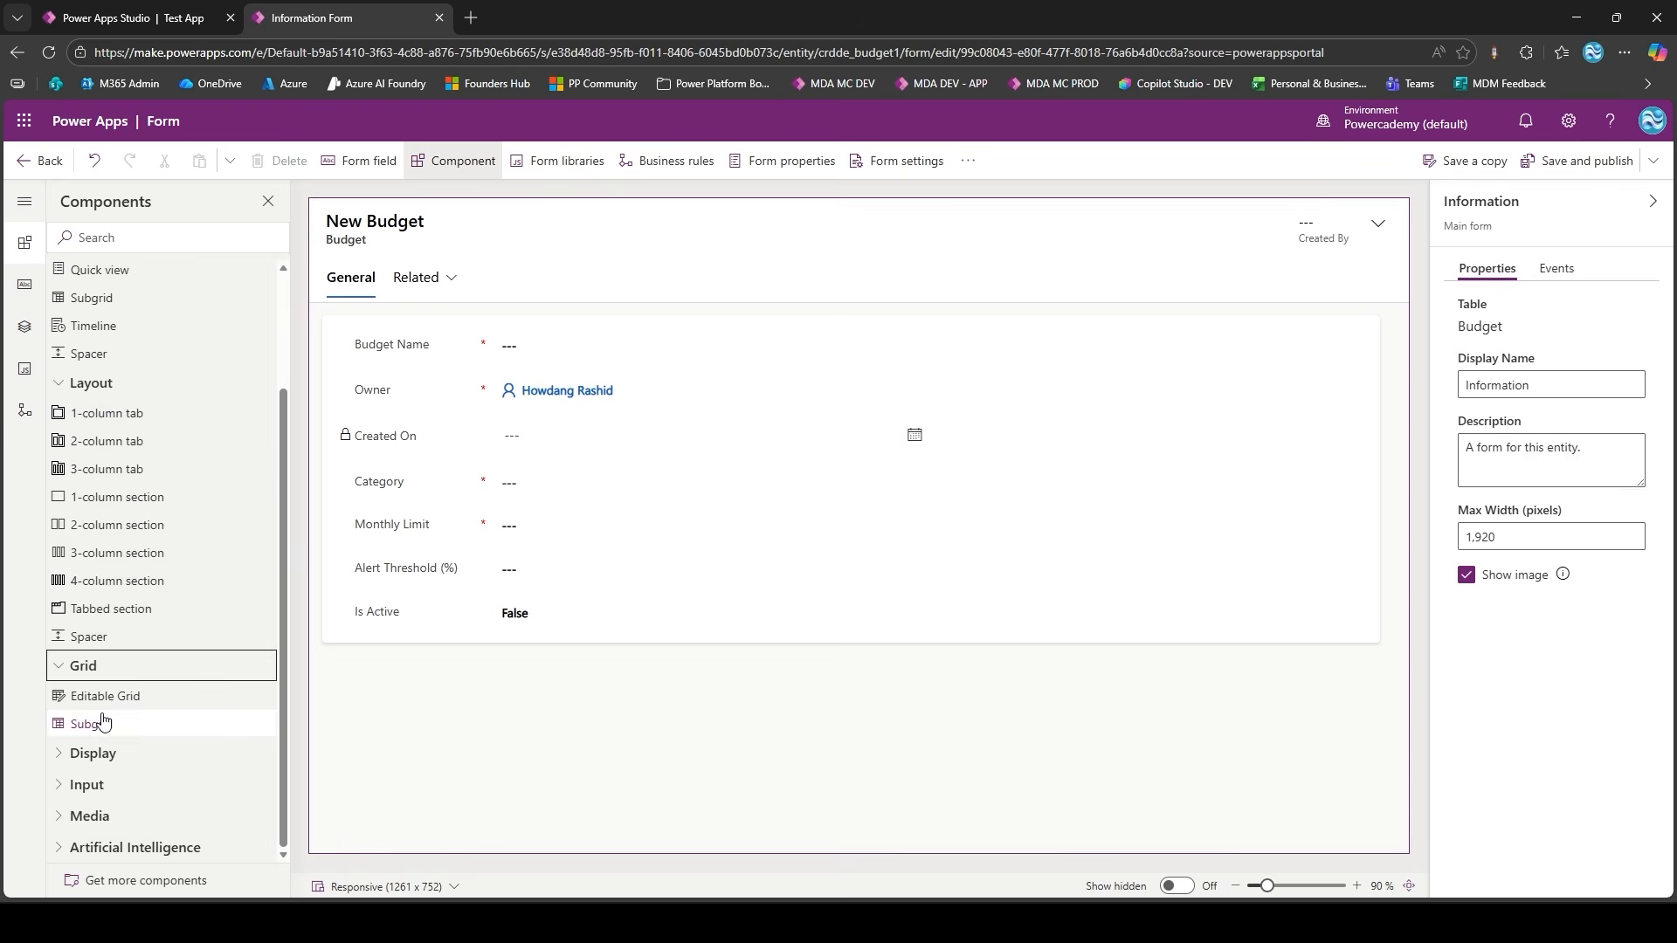
left_click(96, 751)
scroll(109, 748, "down", 3)
mouse_move(108, 553)
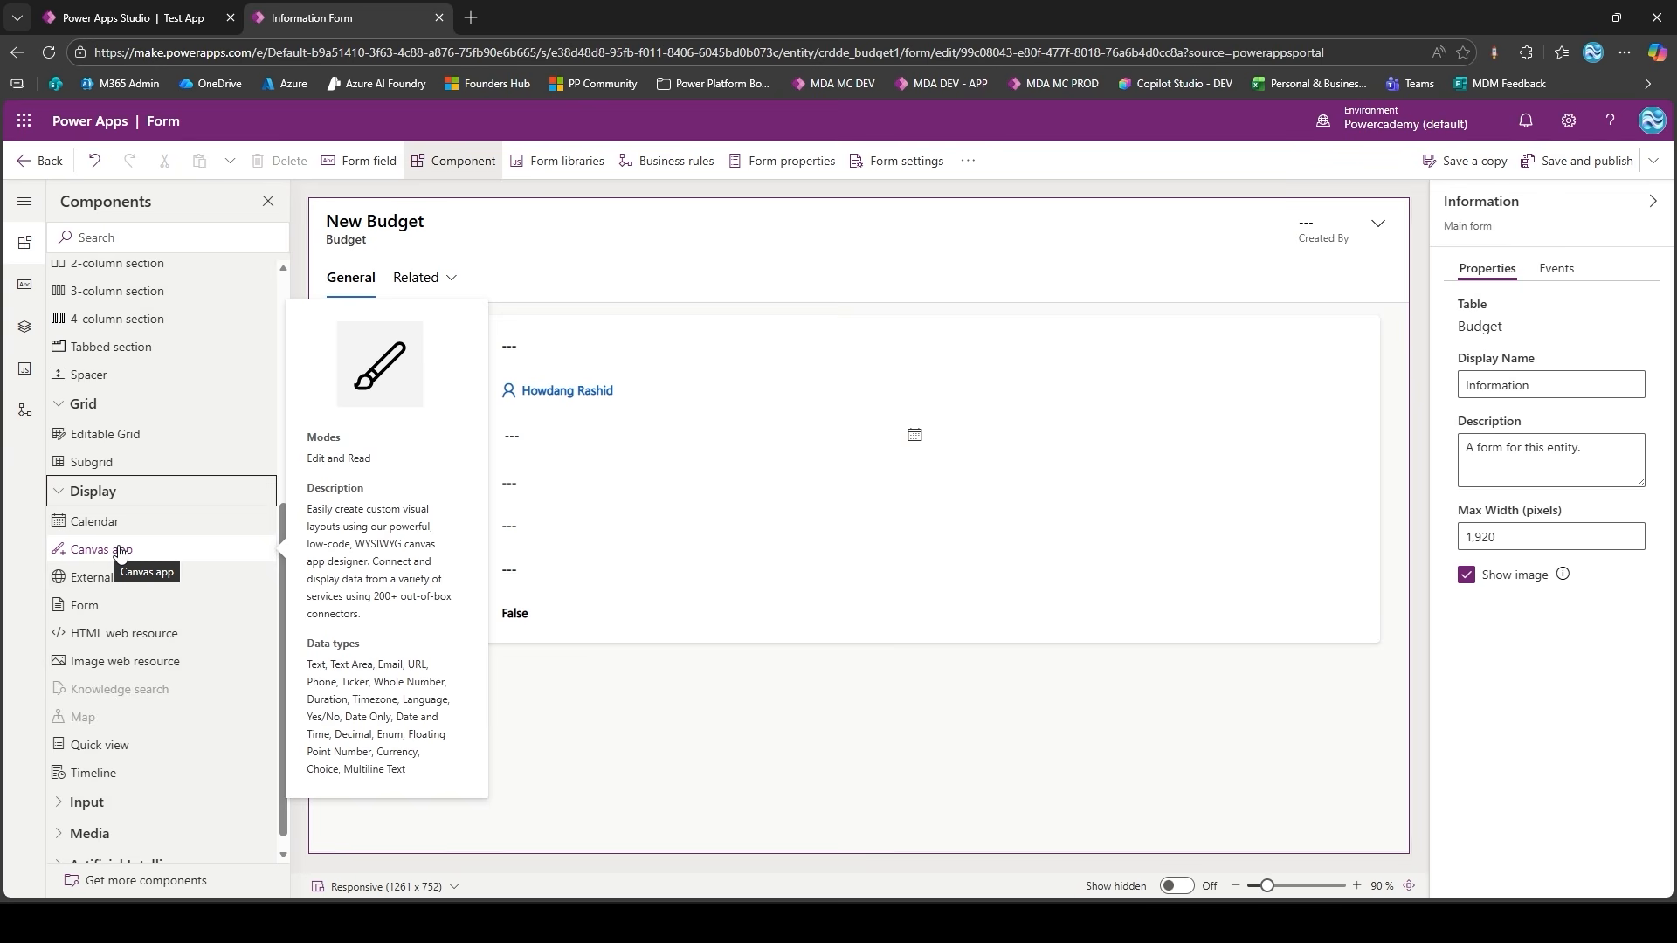
left_click(162, 840)
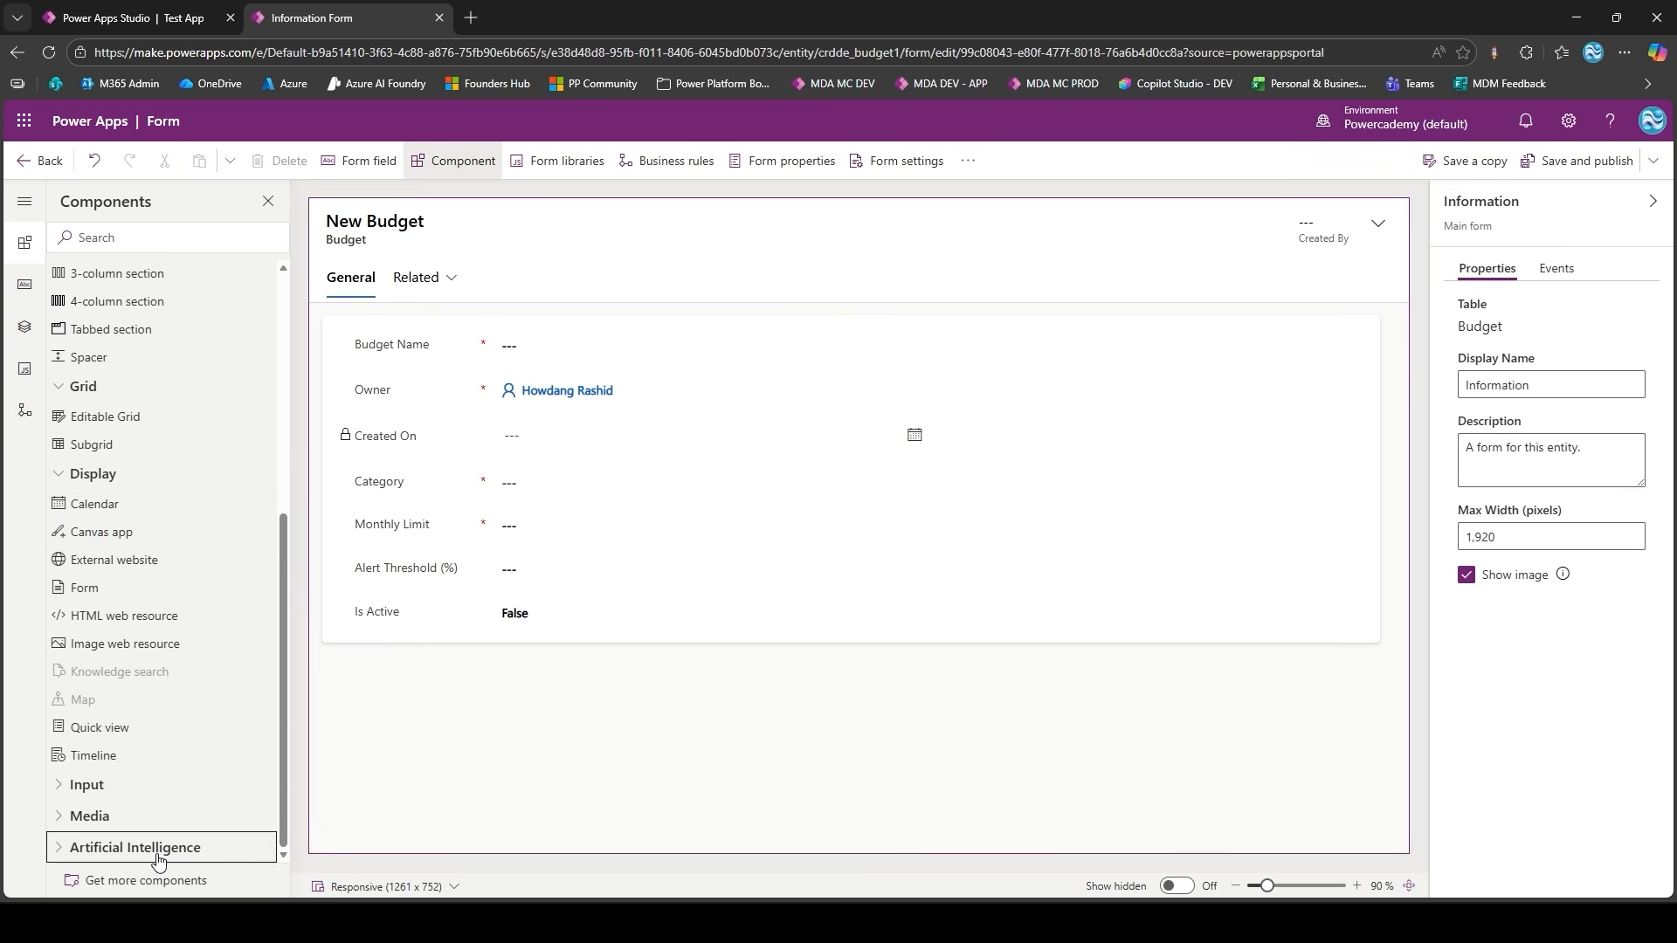
scroll(167, 805, "up", 5)
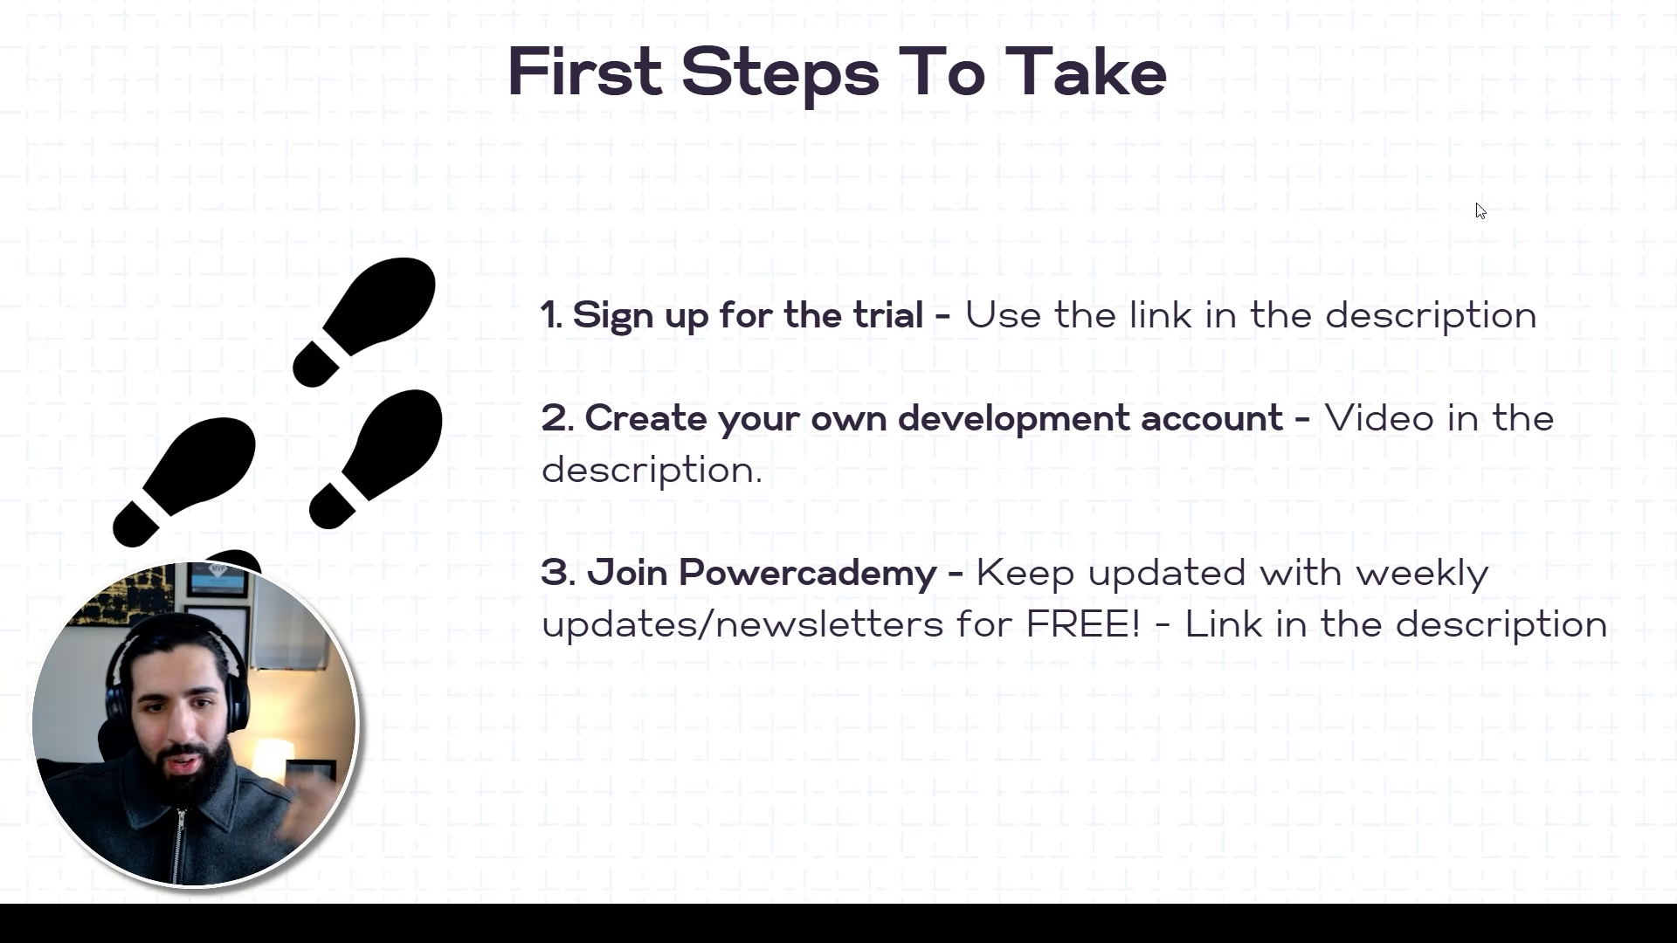
left_click(1446, 227)
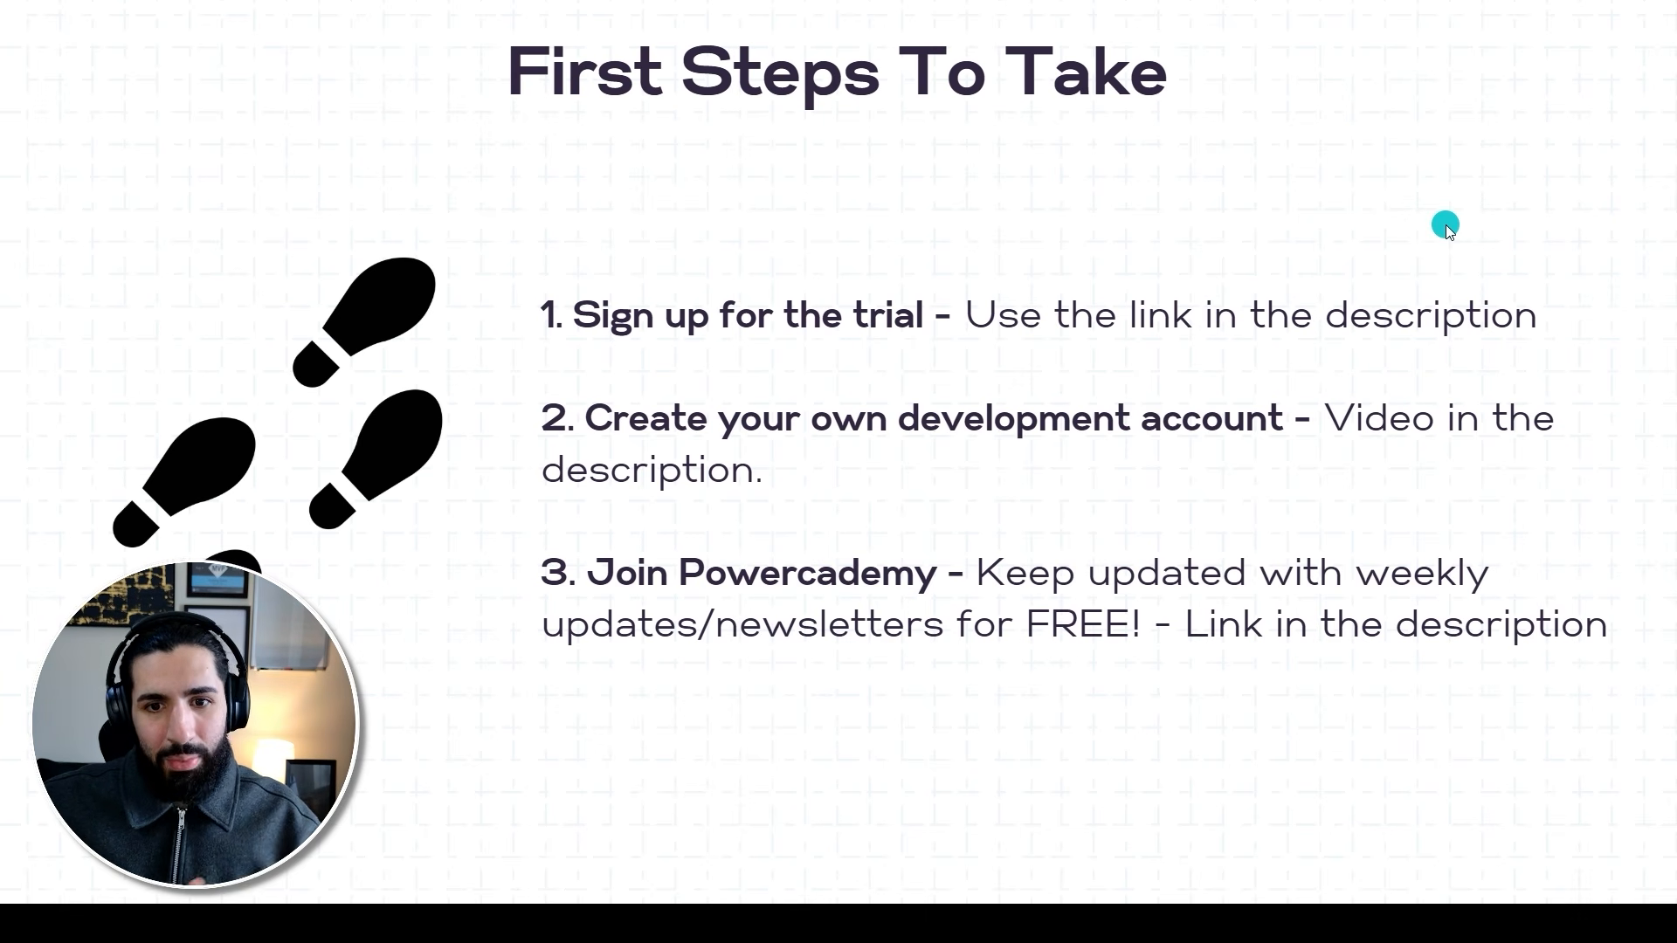